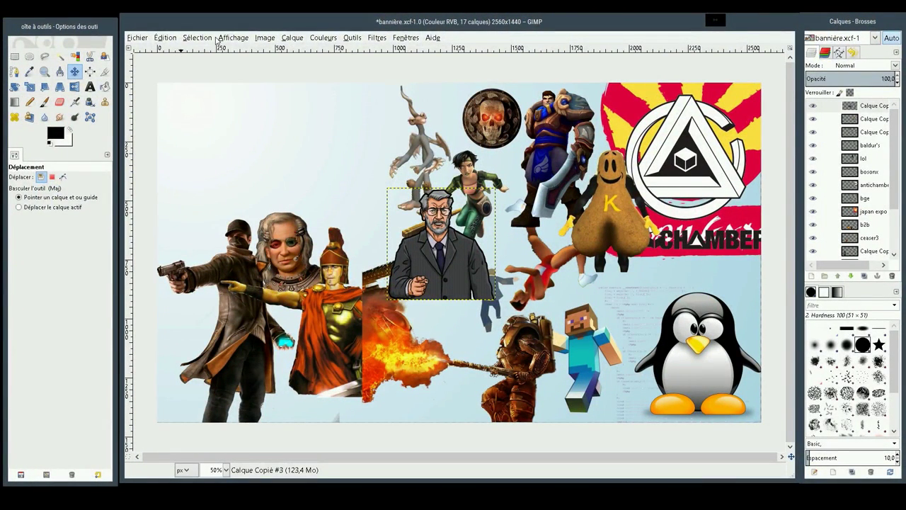
Open the Image menu for the banner collage bannière.xcf
left_click(265, 37)
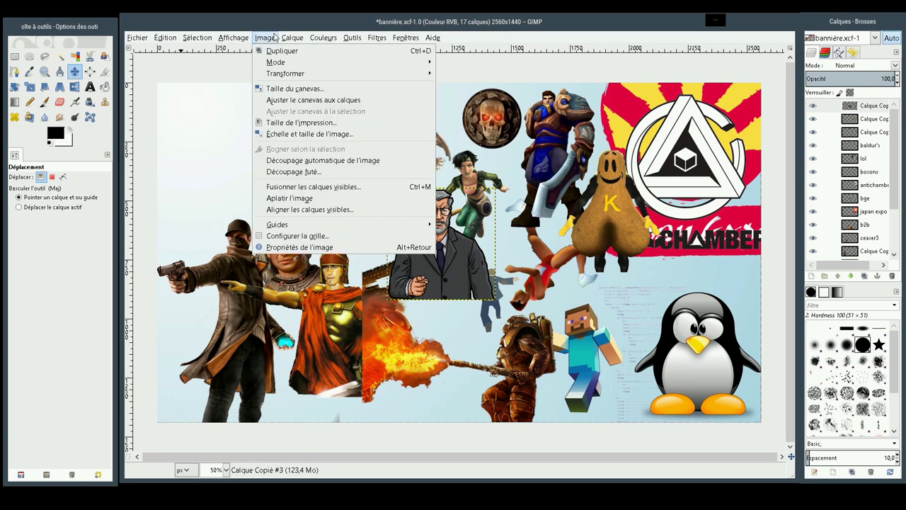
Check Propriétés de l'image: 2560×1440, 17 layers, 'Created with GIMP' comment, sRGB built-in profile, then close
left_click(325, 247)
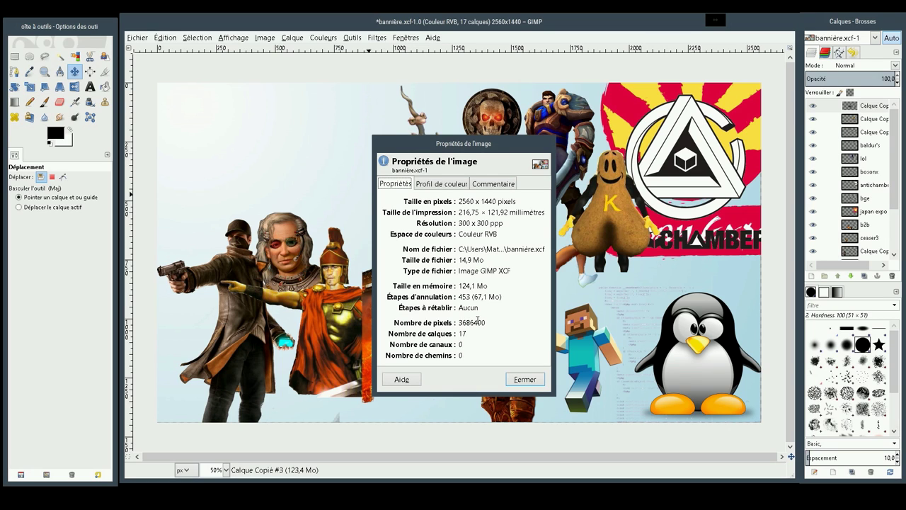
left_click(487, 186)
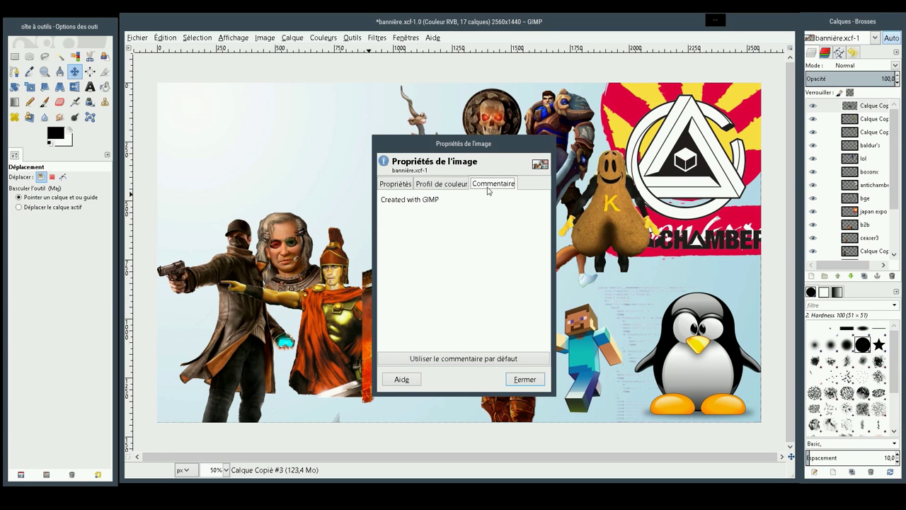
left_click(440, 185)
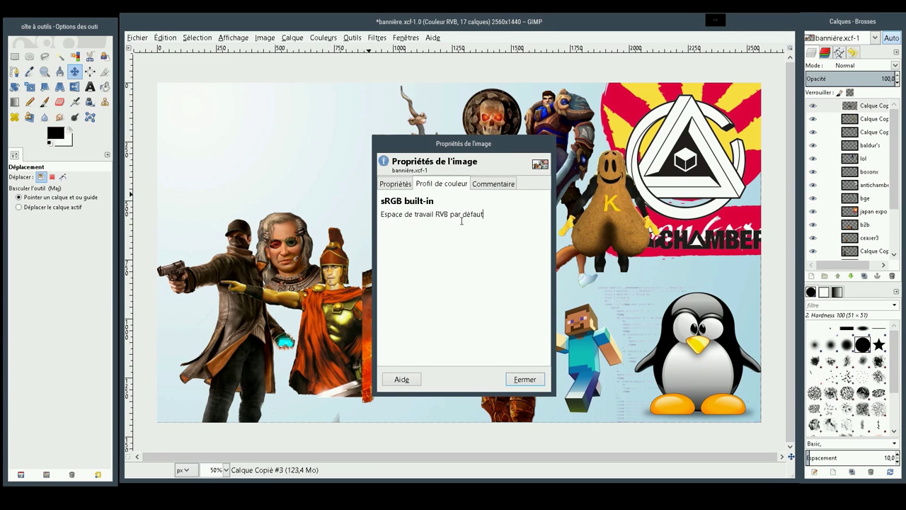
left_click(529, 386)
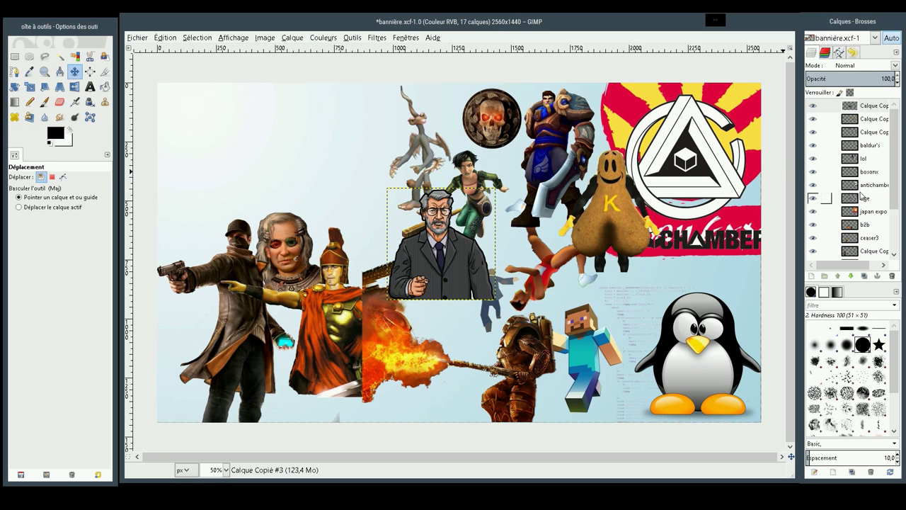
Paste the game screenshot at top-left, inspect the character zoomed in, then delete it
scroll(864, 177, "down", 3)
left_click(871, 253)
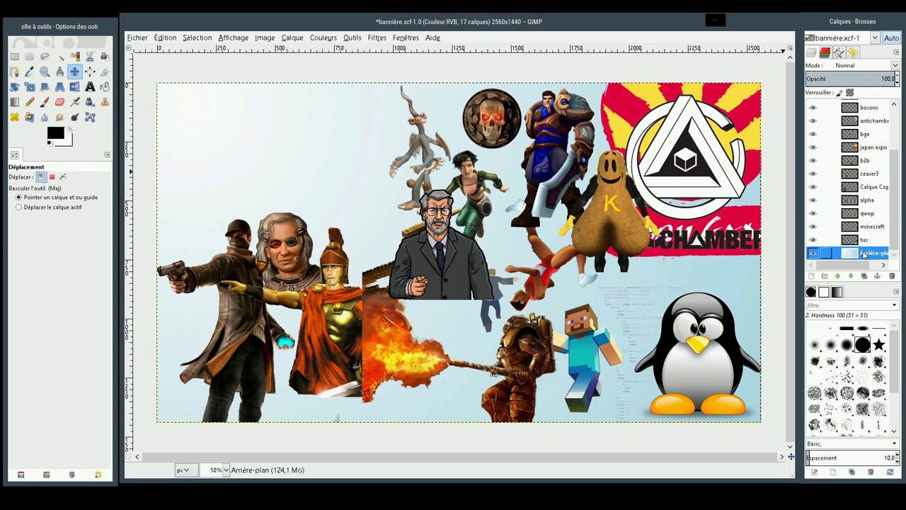
key("ctrl+v")
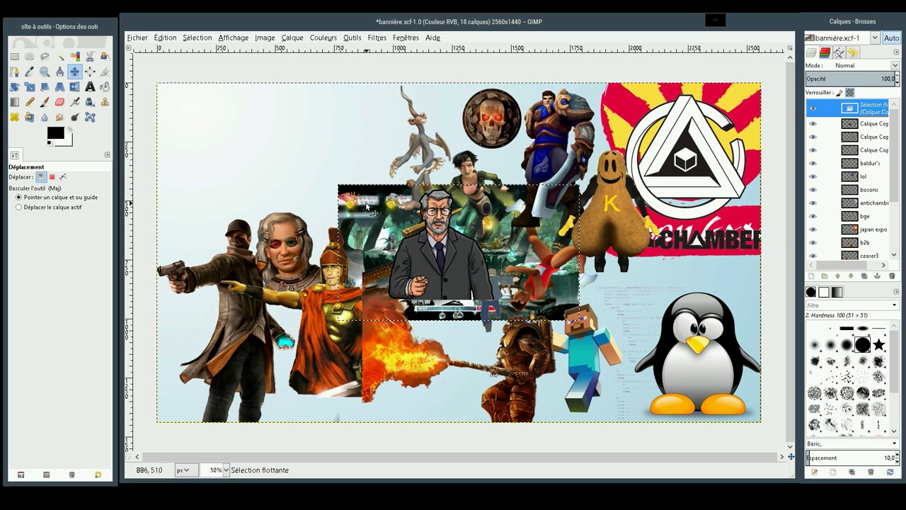
left_click_drag(372, 204, 216, 138)
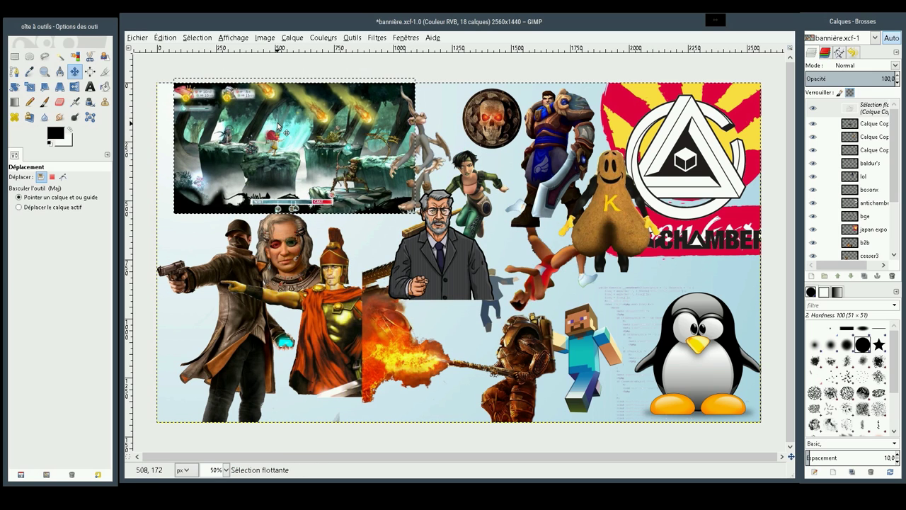
left_click(45, 71)
left_click_drag(249, 141, 352, 226)
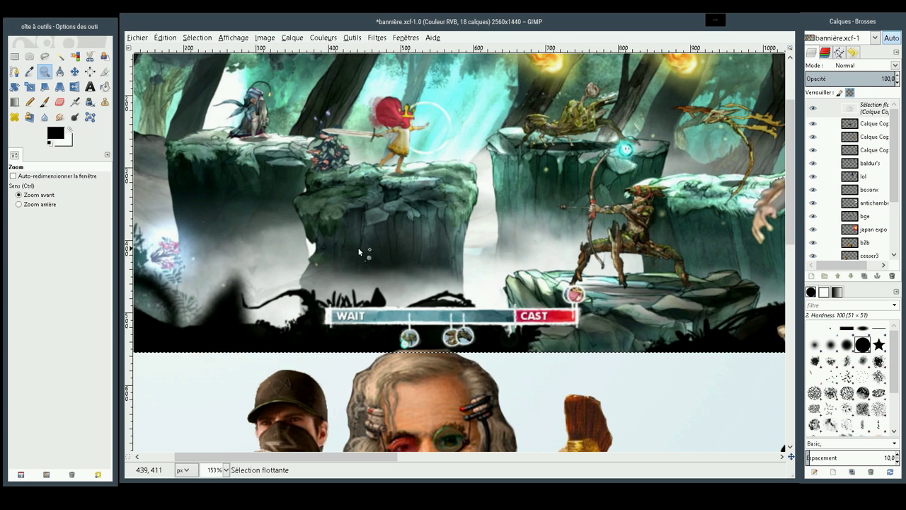
left_click_drag(305, 115, 511, 202)
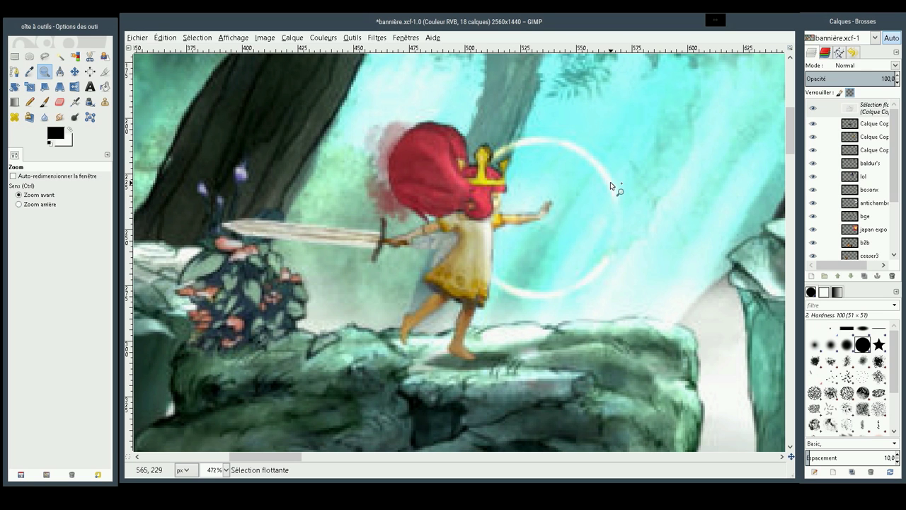
left_click(390, 209, "ctrl")
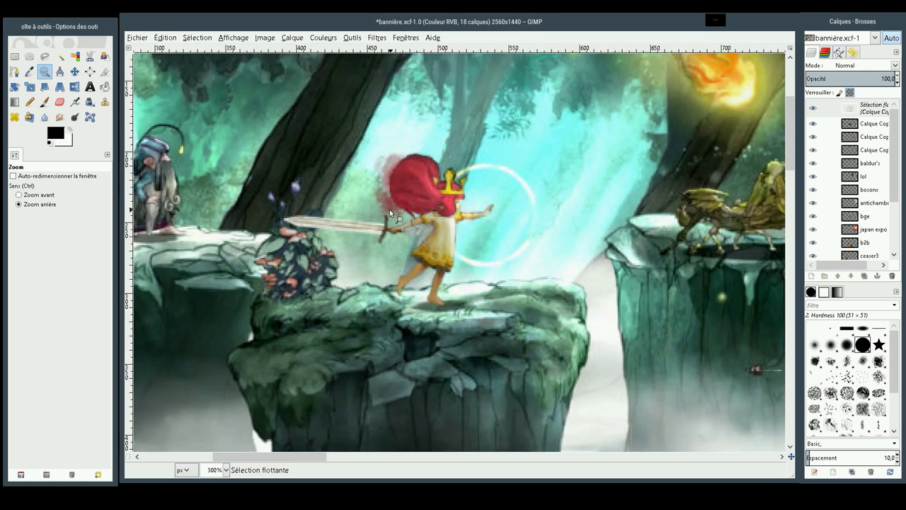
scroll(389, 209, "down", 3)
scroll(389, 209, "down", 1)
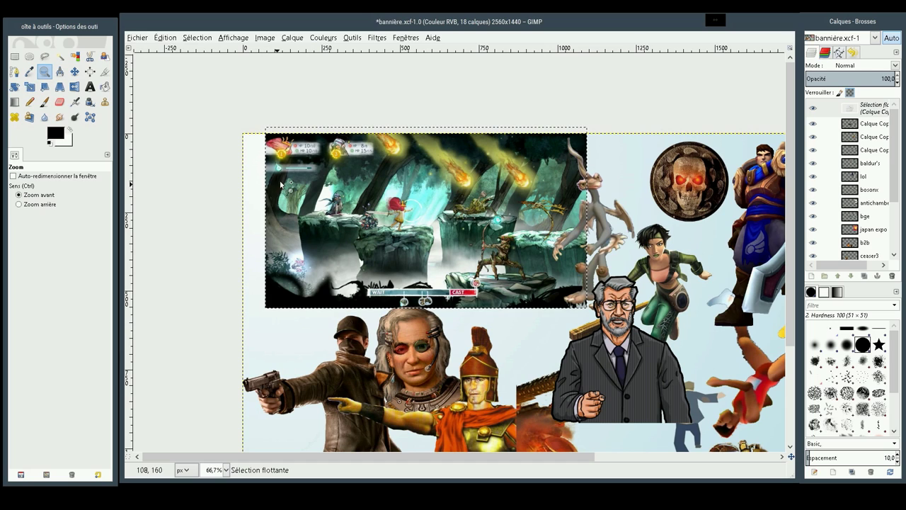
left_click(861, 112)
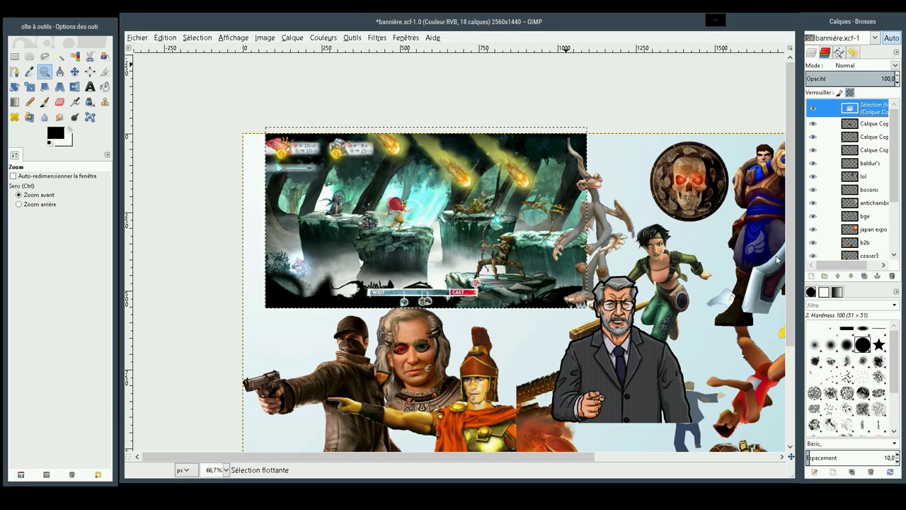
key("Delete")
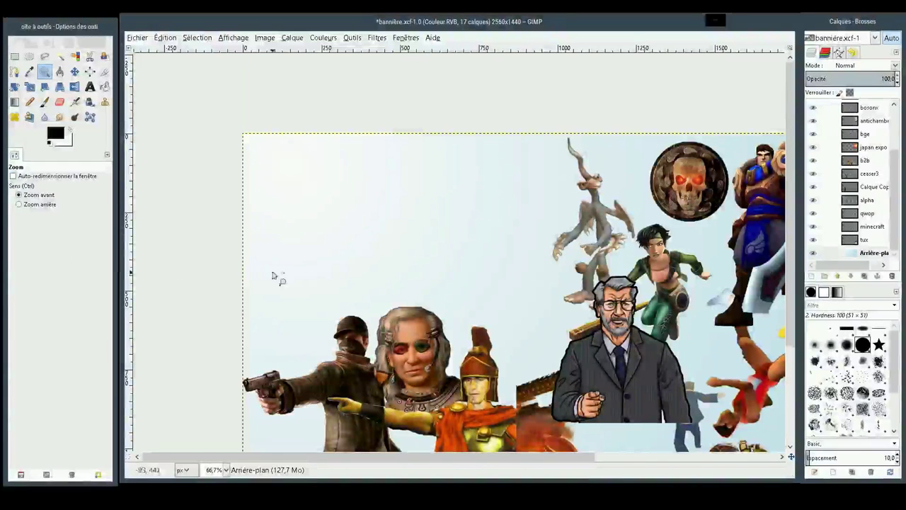
Paste the screenshot again above the Arrière-plan layer and place it over the top-left area
left_click(865, 252)
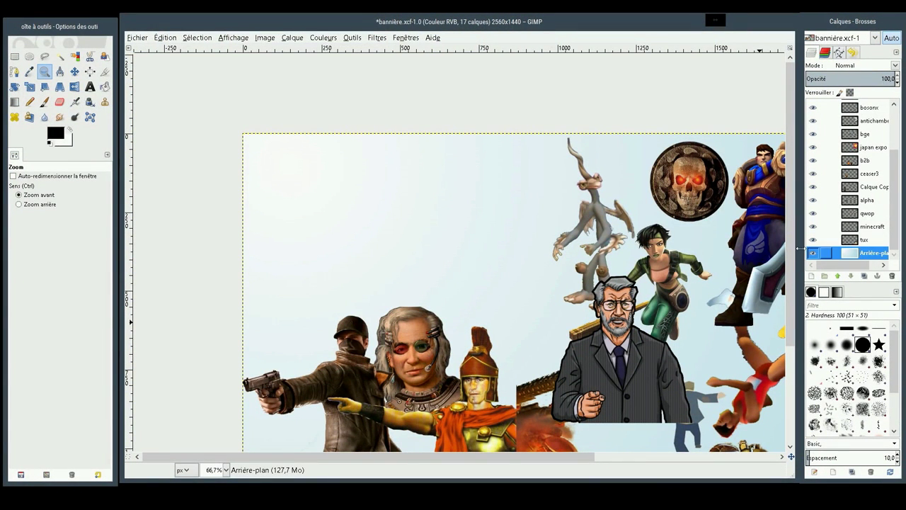
key("ctrl+v")
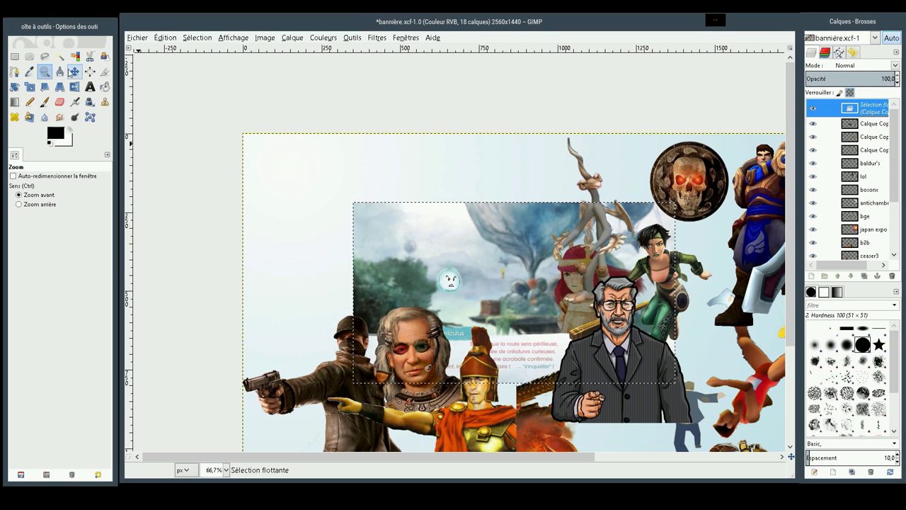
left_click(74, 71)
left_click_drag(509, 284, 343, 216)
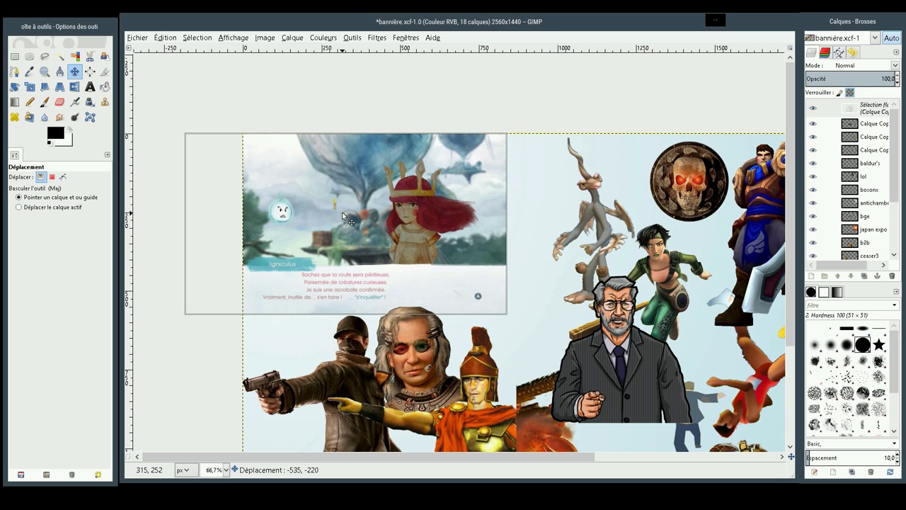
left_click_drag(343, 216, 343, 216)
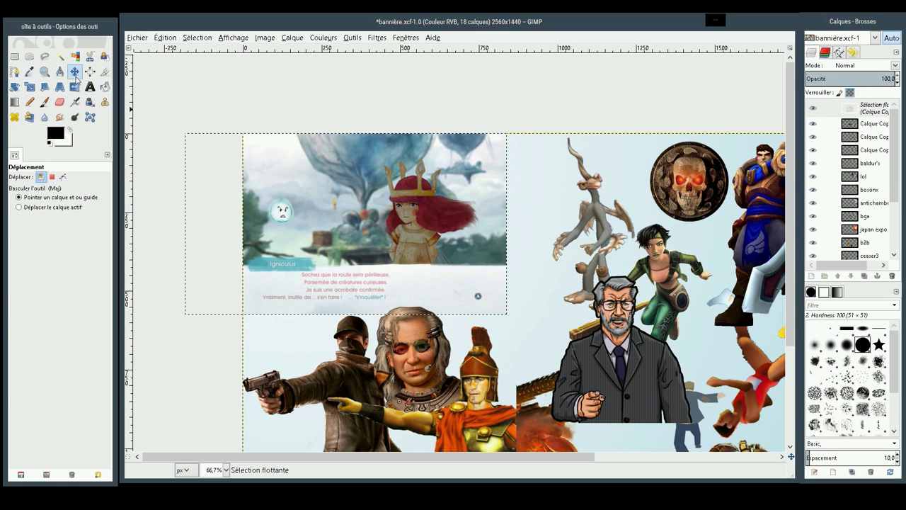
left_click(16, 56)
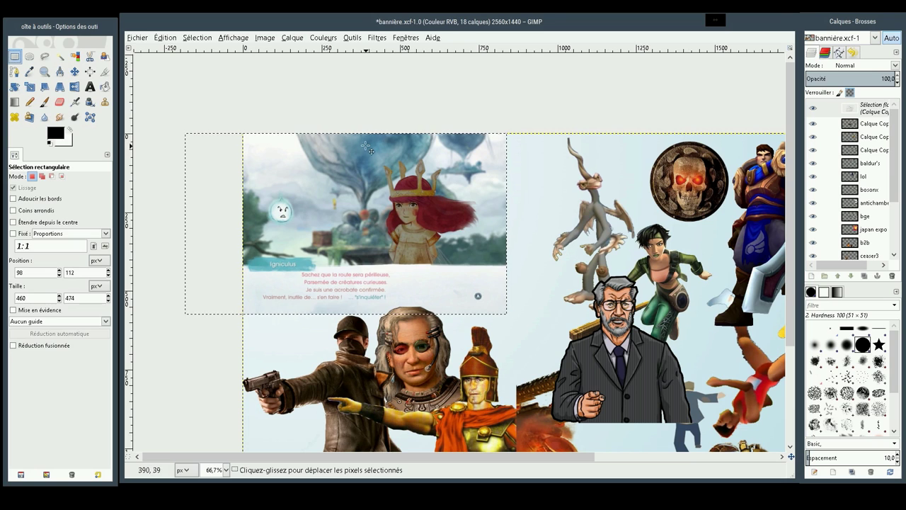
Fine-tune the pasted screenshot's position and turn it into its own new layer
mouse_move(424, 153)
left_mouse_down()
mouse_move(484, 293)
mouse_move(373, 160)
left_mouse_up()
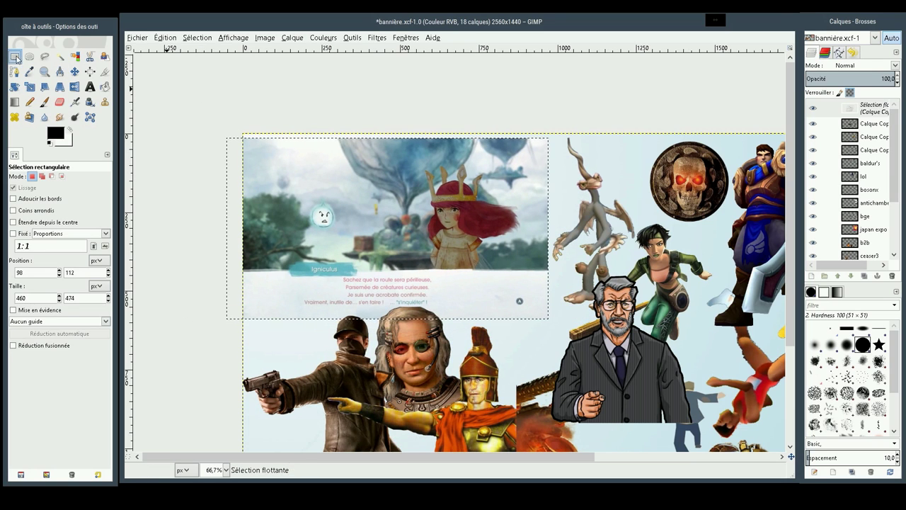
mouse_move(409, 165)
left_mouse_down()
mouse_move(420, 169)
mouse_move(422, 159)
left_mouse_up()
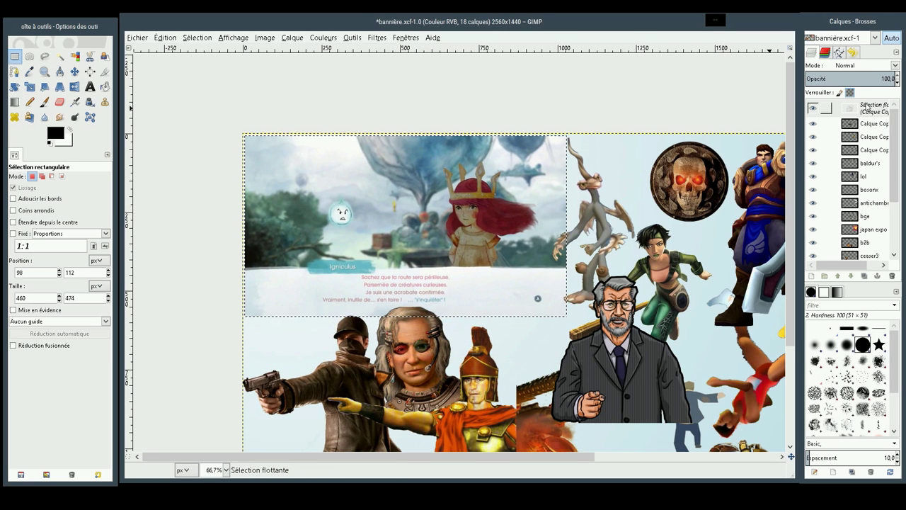
left_click(832, 110)
key("ctrl+shift+n")
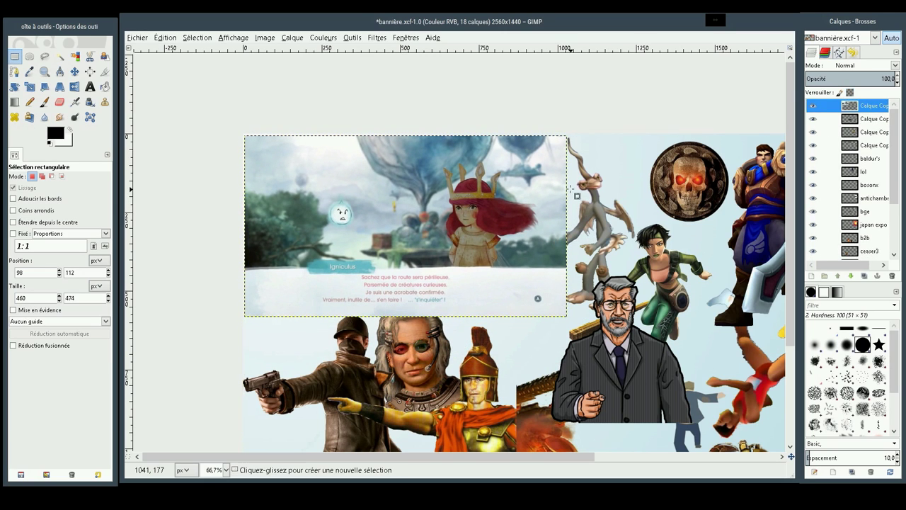
Draw a rectangle selection around the crowned girl and tighten all four edges
left_click_drag(429, 154, 547, 278)
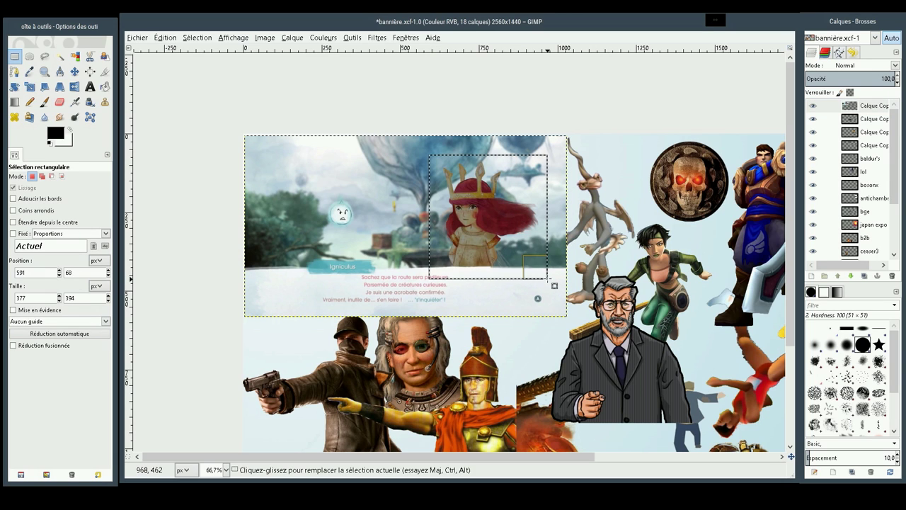
left_click_drag(447, 220, 457, 217)
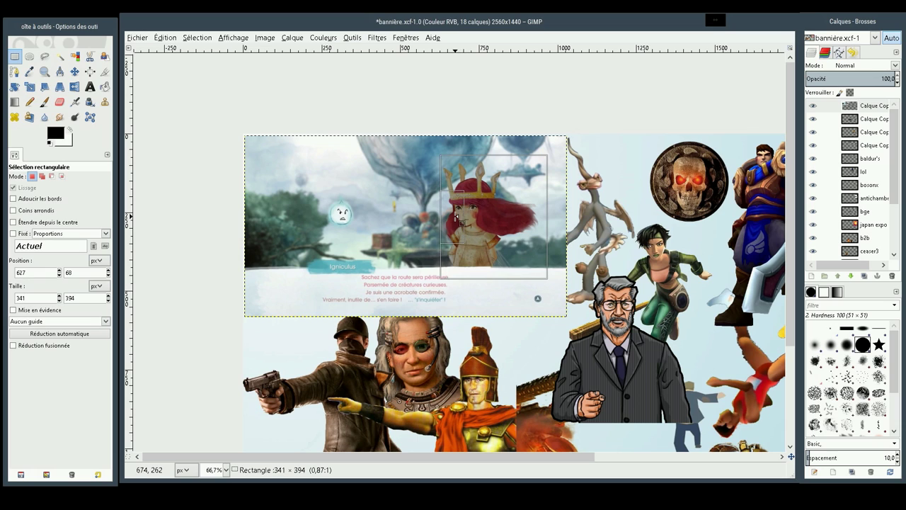
left_click_drag(500, 176, 499, 181)
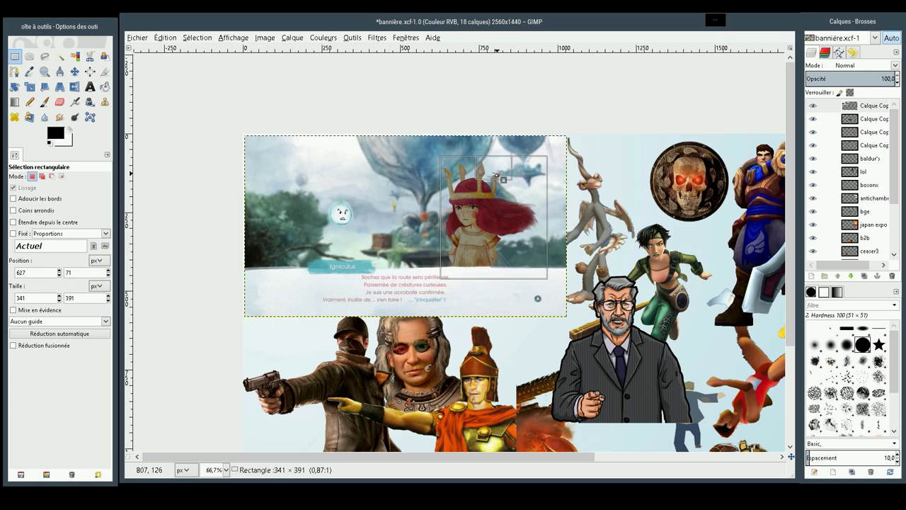
left_click_drag(502, 281, 502, 269)
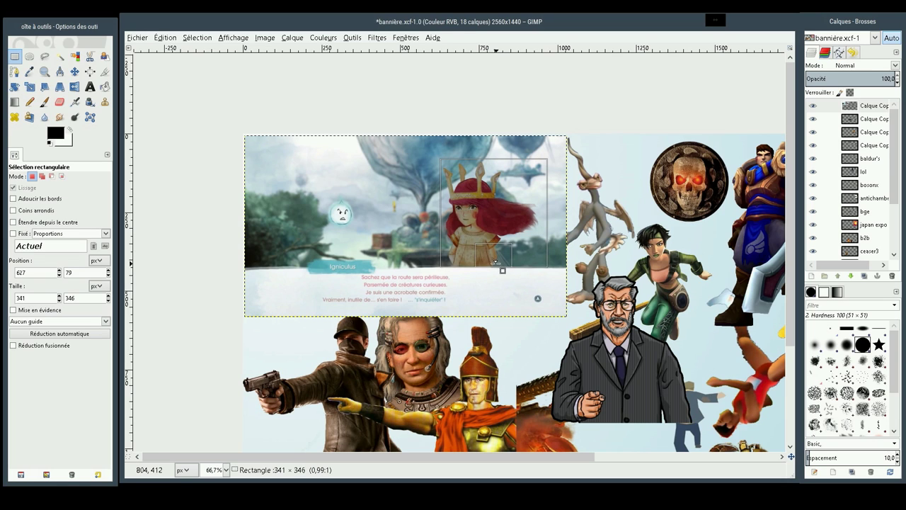
left_click_drag(532, 216, 524, 215)
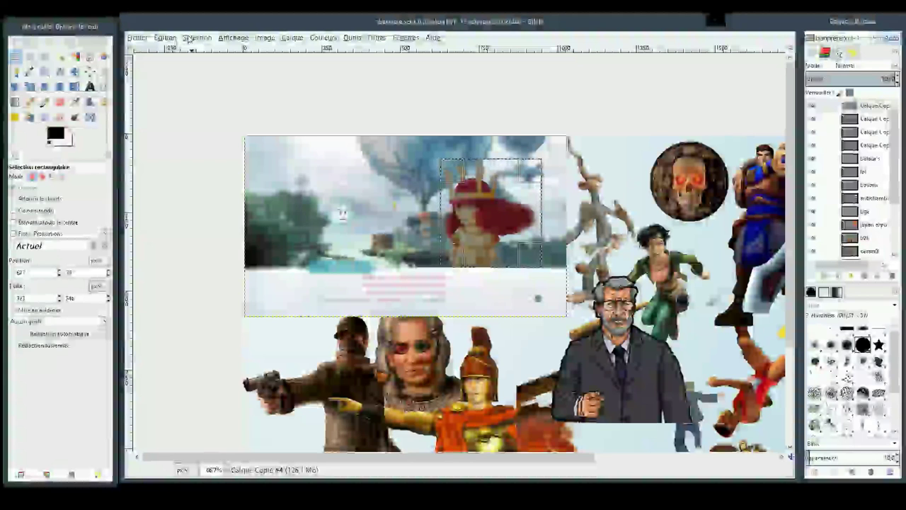
Crop the layer to the rectangle around the girl and move it left into the sky
left_click(196, 37)
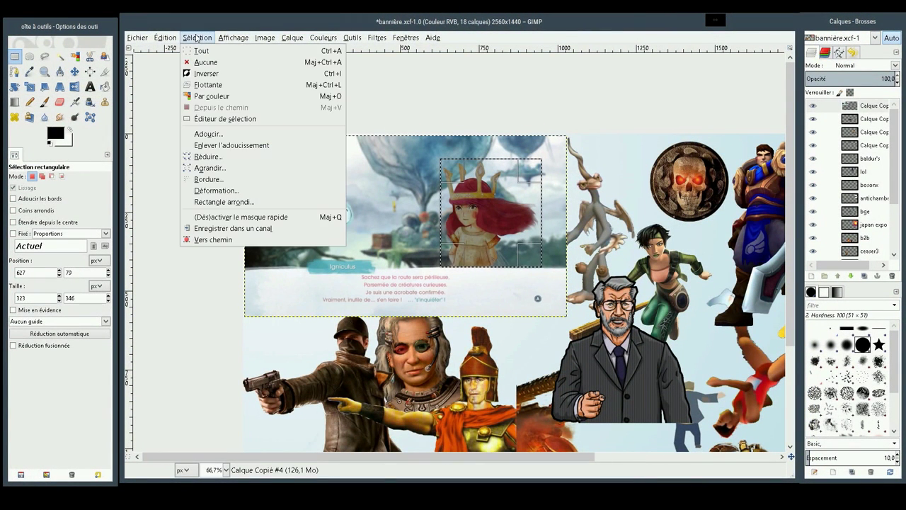
left_click(197, 37)
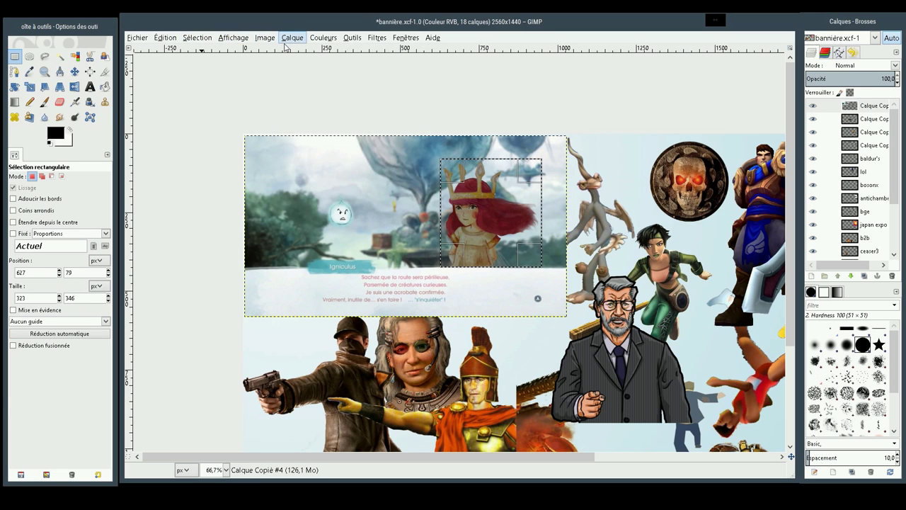
left_click(289, 38)
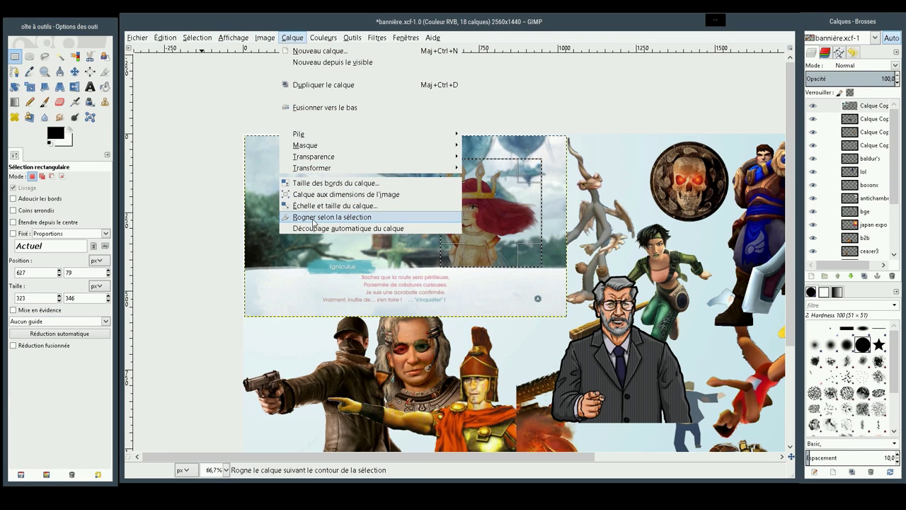
left_click(312, 218)
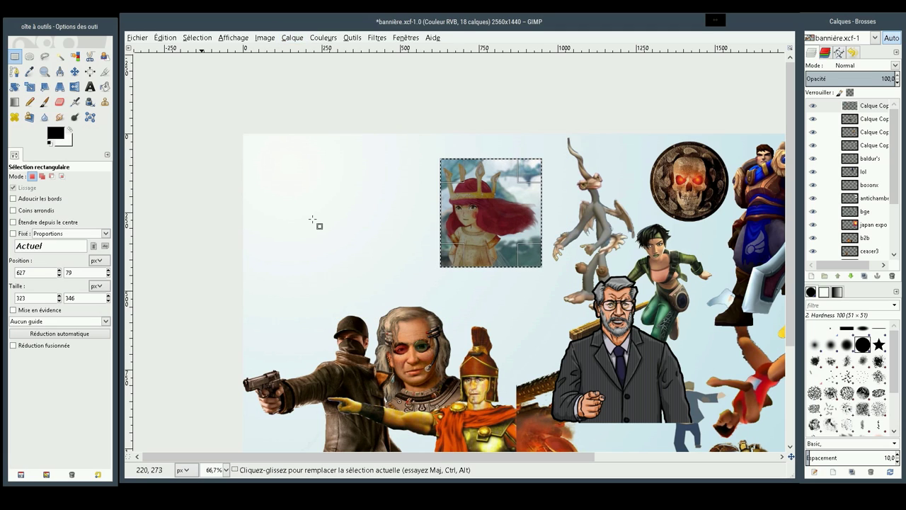
left_click(75, 71)
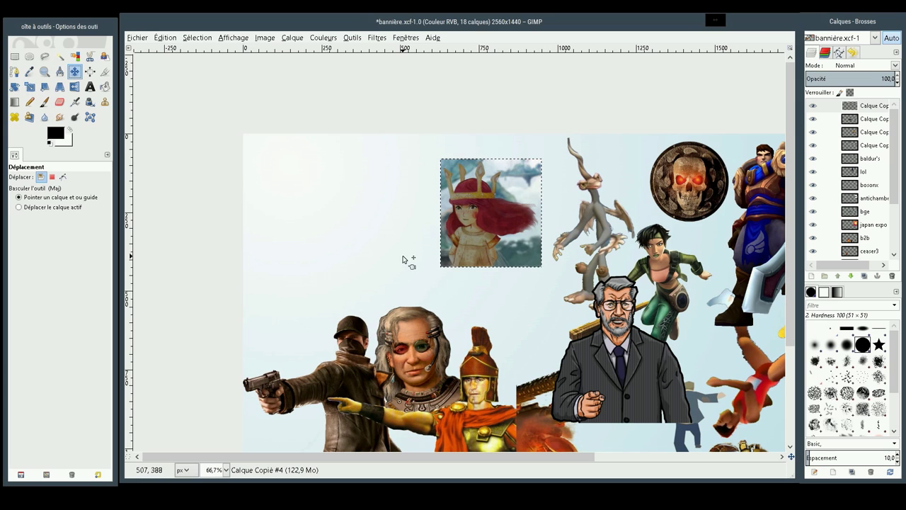
left_click_drag(516, 238, 356, 237)
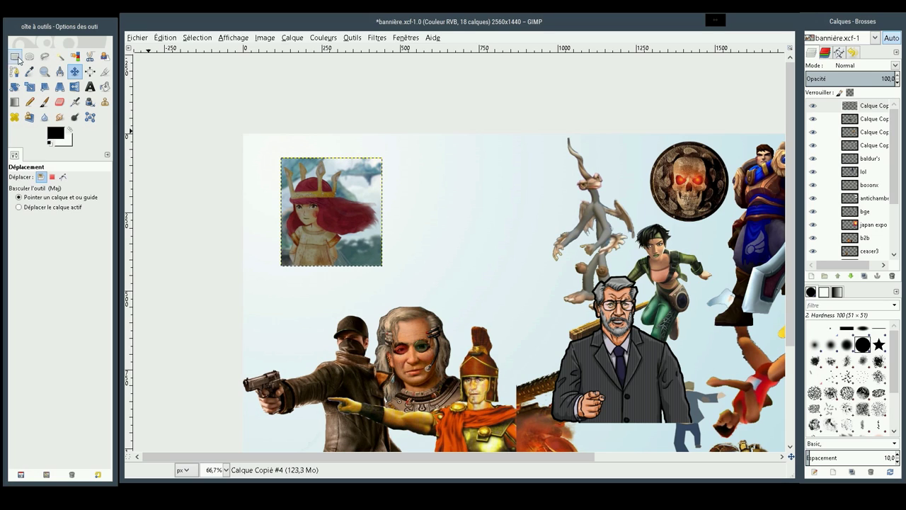
Zoom in closely on the girl portrait
left_click(45, 72)
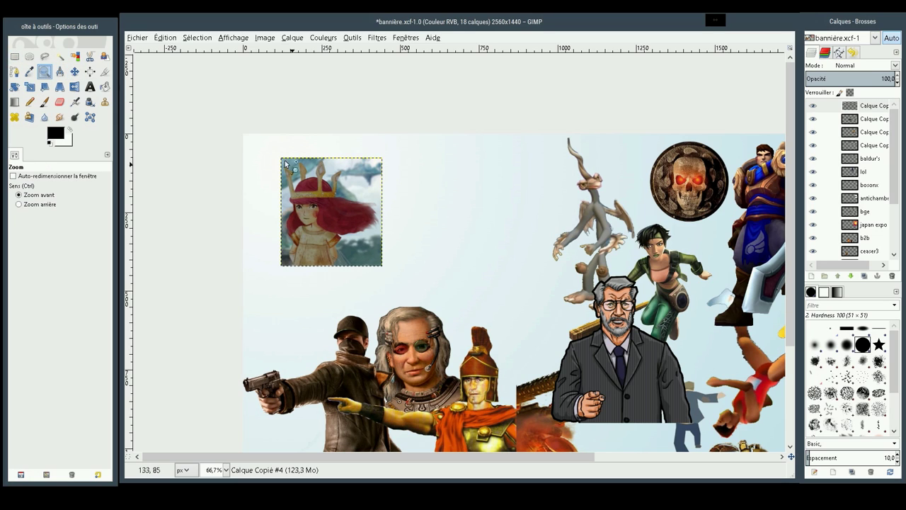
left_click_drag(257, 137, 395, 276)
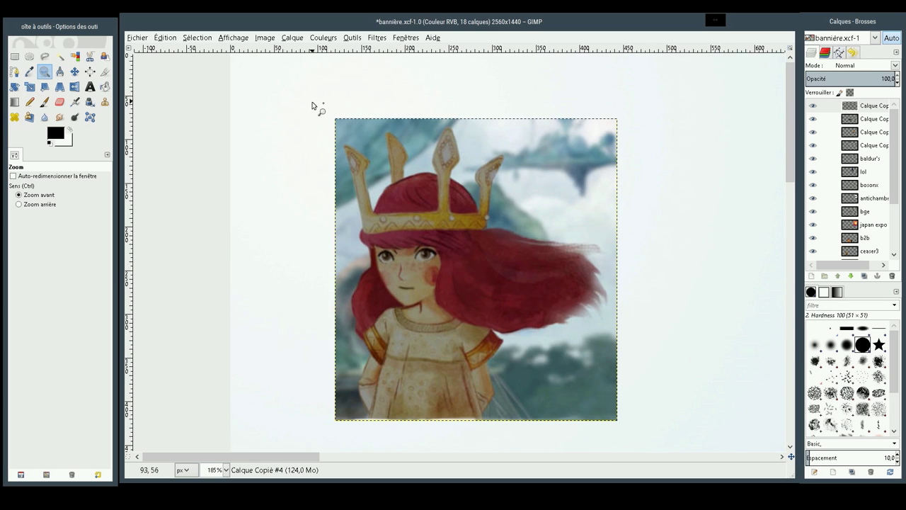
mouse_move(330, 111)
left_mouse_down()
mouse_move(540, 377)
mouse_move(627, 440)
left_mouse_up()
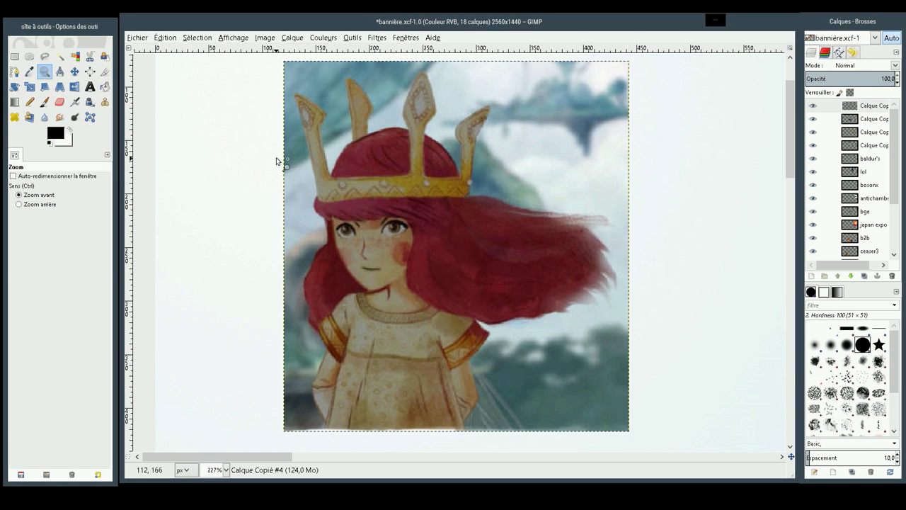
Fuzzy-select the sky around the crown's left, middle and right spikes
left_click(59, 56)
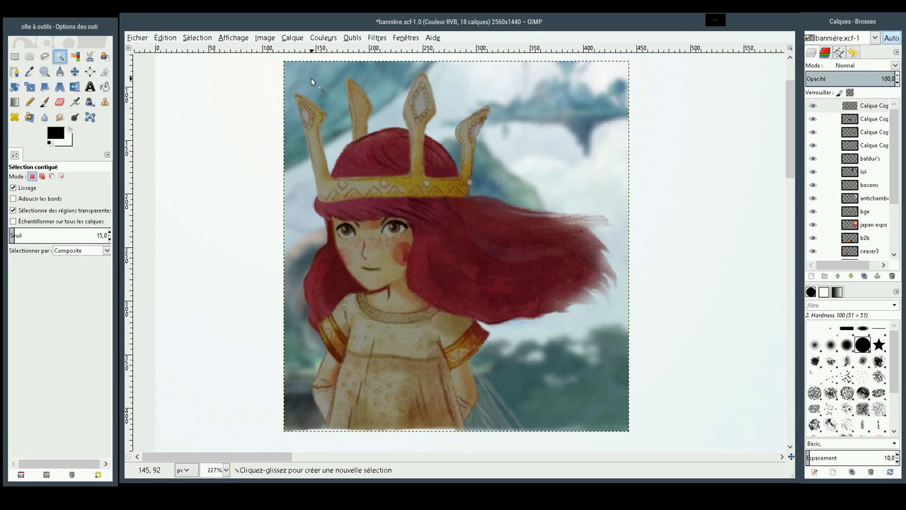
mouse_move(311, 79)
left_mouse_down()
mouse_move(370, 75)
mouse_move(340, 80)
mouse_move(322, 100)
left_mouse_up()
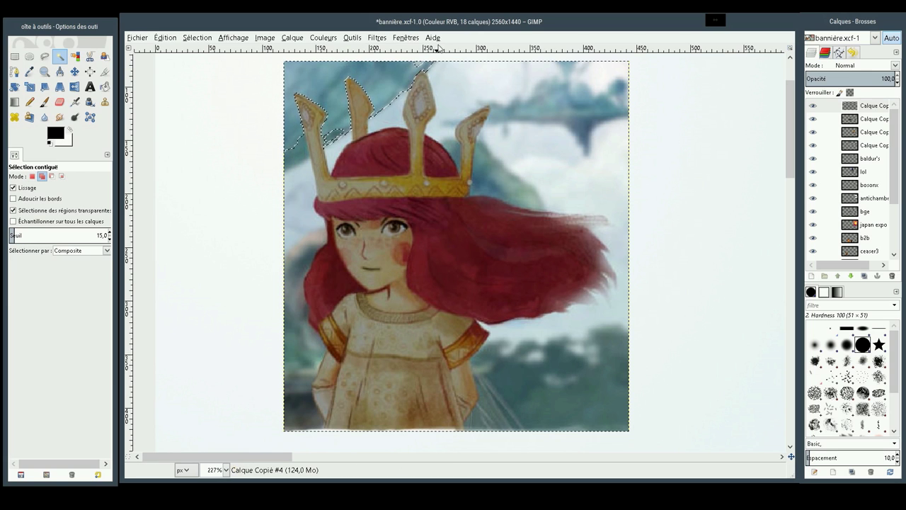
left_click_drag(418, 67, 467, 77)
left_click_drag(397, 113, 411, 114)
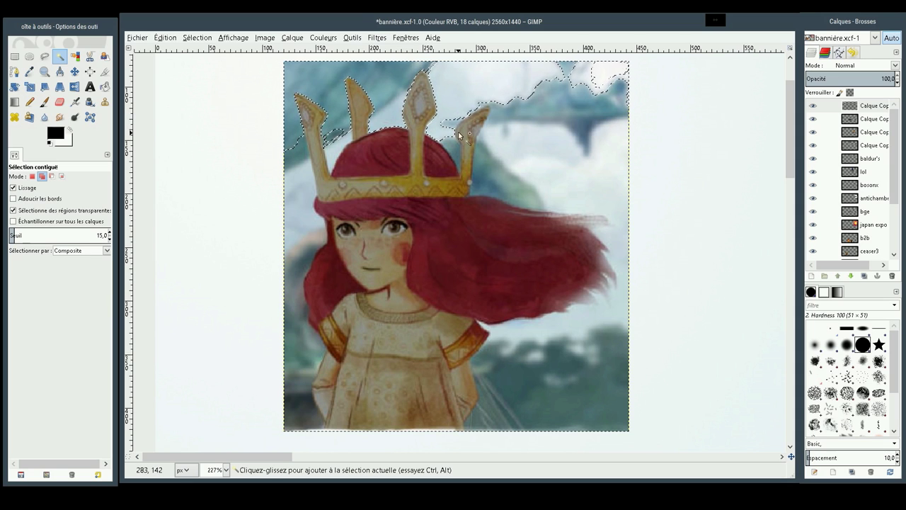
mouse_move(455, 147)
left_mouse_down()
mouse_move(451, 157)
mouse_move(463, 143)
mouse_move(463, 161)
left_mouse_up()
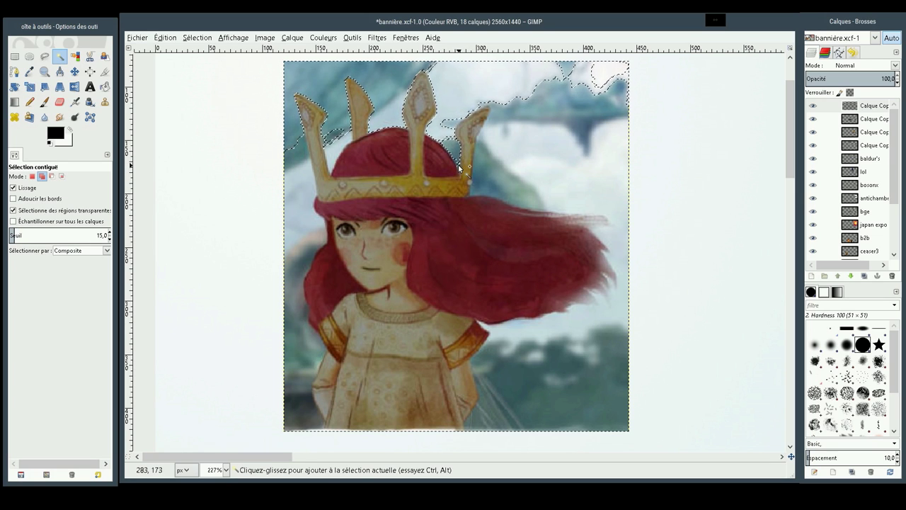
left_click(460, 168)
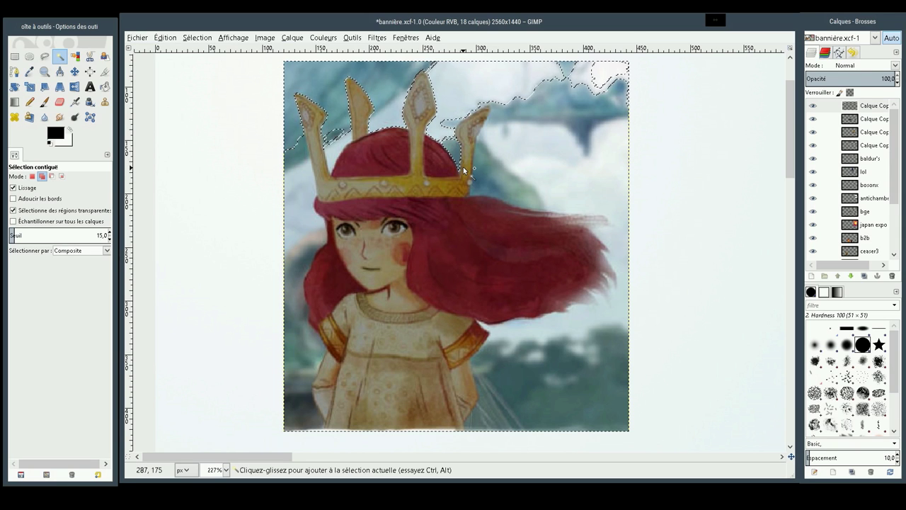
mouse_move(453, 146)
left_mouse_down()
mouse_move(493, 108)
mouse_move(537, 115)
left_mouse_up()
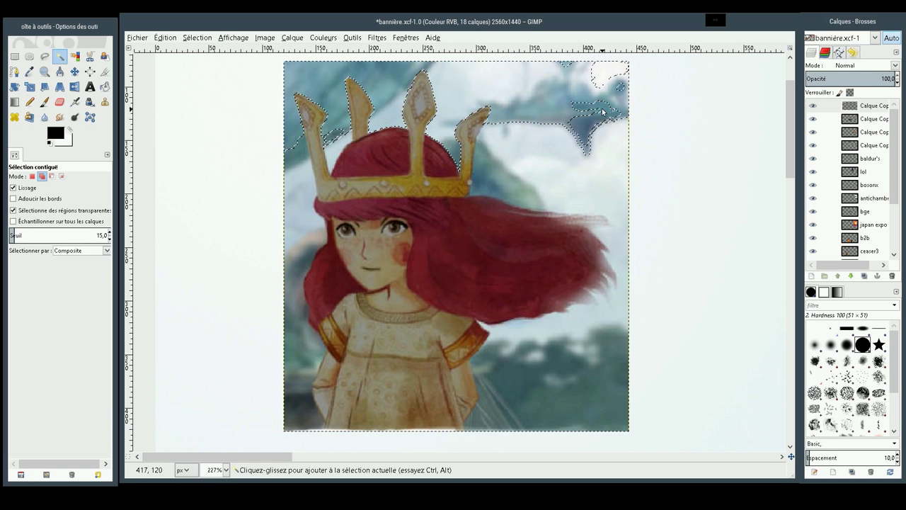
Add the top-right sky, the background between crown and hair, and the clouds right of the crown
mouse_move(613, 119)
left_mouse_down()
mouse_move(599, 120)
mouse_move(626, 122)
left_mouse_up()
left_click(623, 89)
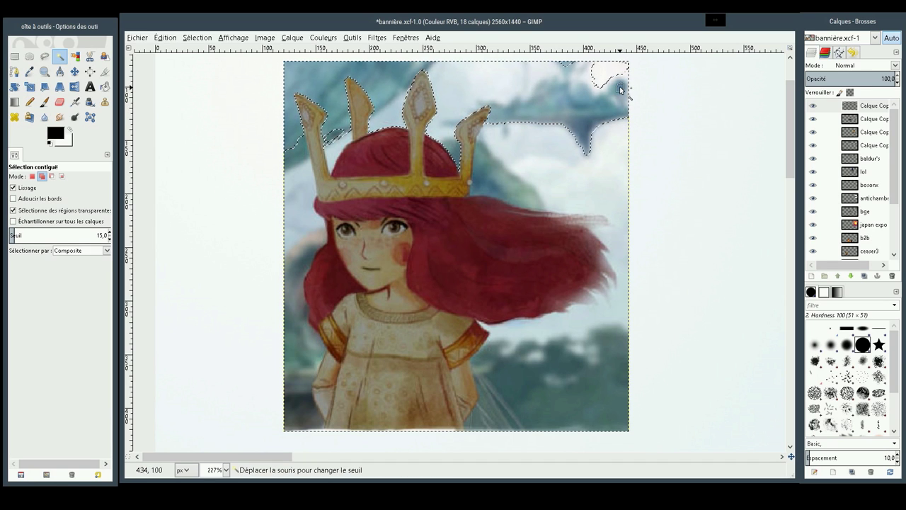
left_click(567, 67)
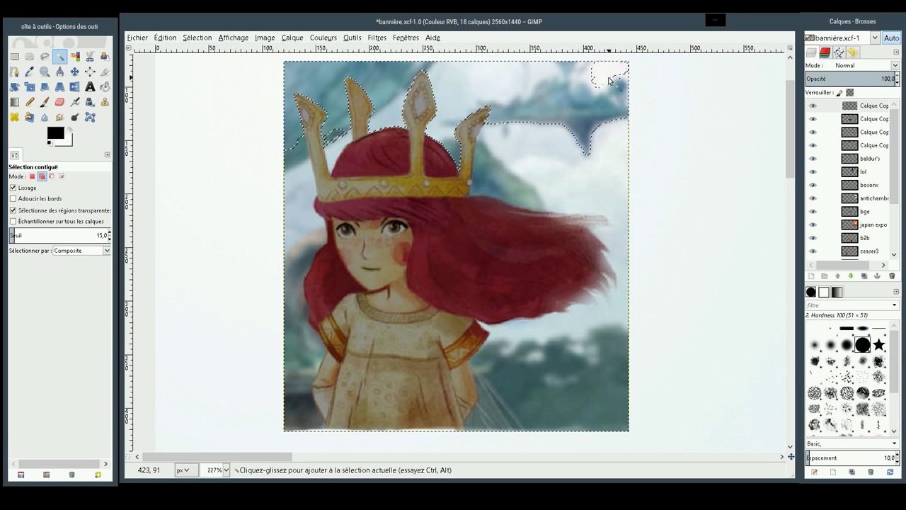
left_click_drag(620, 86, 623, 81)
key("Escape")
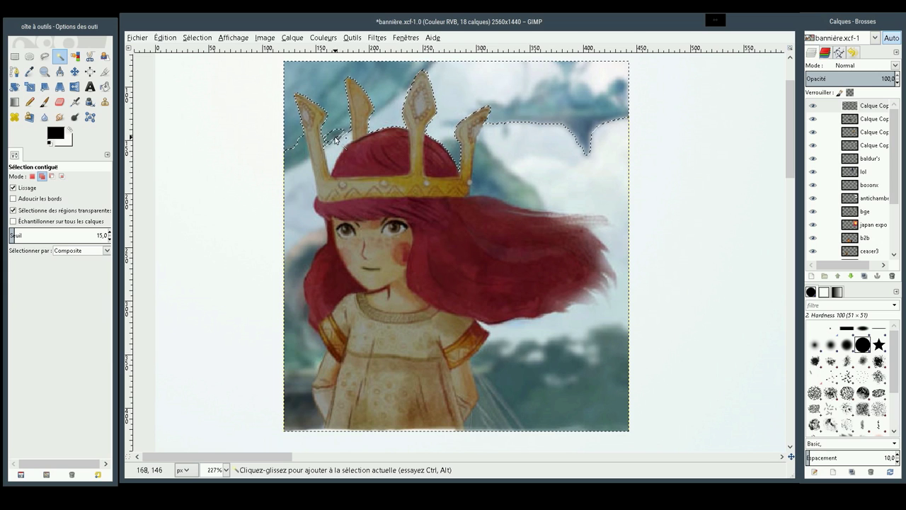
mouse_move(333, 136)
left_mouse_down()
mouse_move(367, 140)
mouse_move(336, 144)
left_mouse_up()
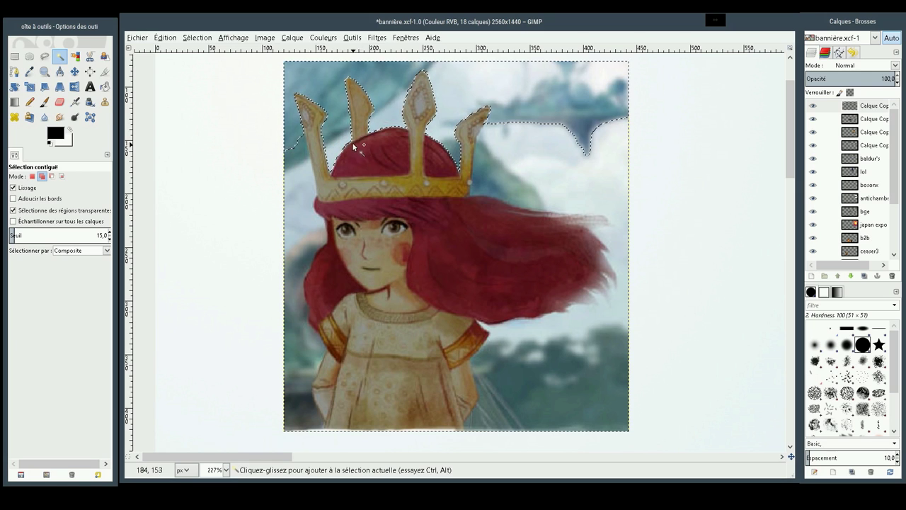
left_click_drag(385, 106, 446, 128)
left_click_drag(497, 180, 542, 188)
mouse_move(506, 149)
left_mouse_down()
mouse_move(491, 144)
mouse_move(522, 149)
mouse_move(495, 152)
left_mouse_up()
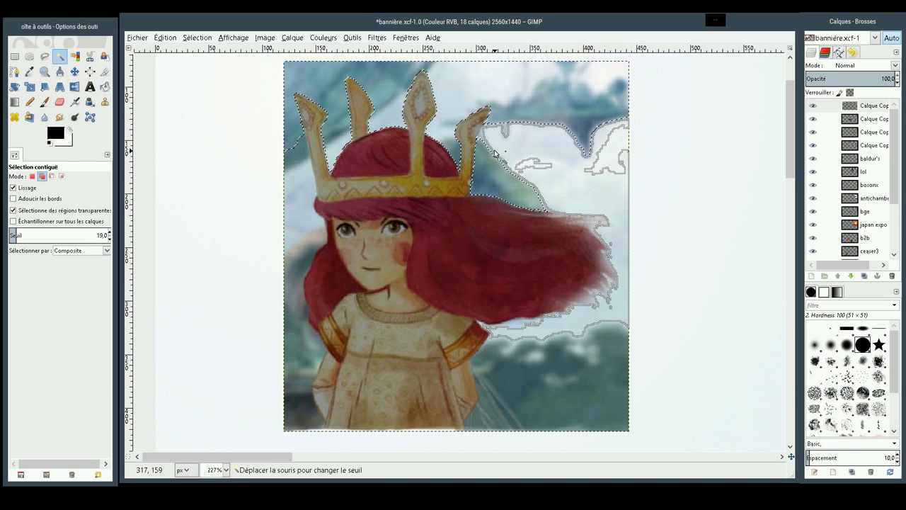
mouse_move(495, 152)
left_mouse_down()
mouse_move(576, 167)
mouse_move(560, 165)
left_mouse_up()
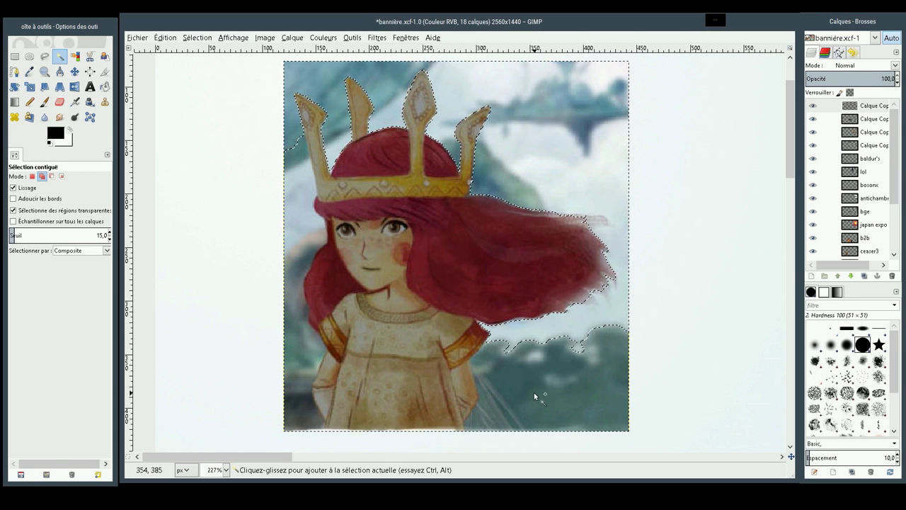
Add the lower-right background beside her hair and dress, cancelling an oversized bottom-edge addition
mouse_move(551, 403)
left_mouse_down()
mouse_move(520, 400)
mouse_move(608, 399)
mouse_move(522, 408)
mouse_move(523, 371)
mouse_move(535, 356)
mouse_move(623, 360)
mouse_move(567, 387)
left_mouse_up()
left_click(480, 408)
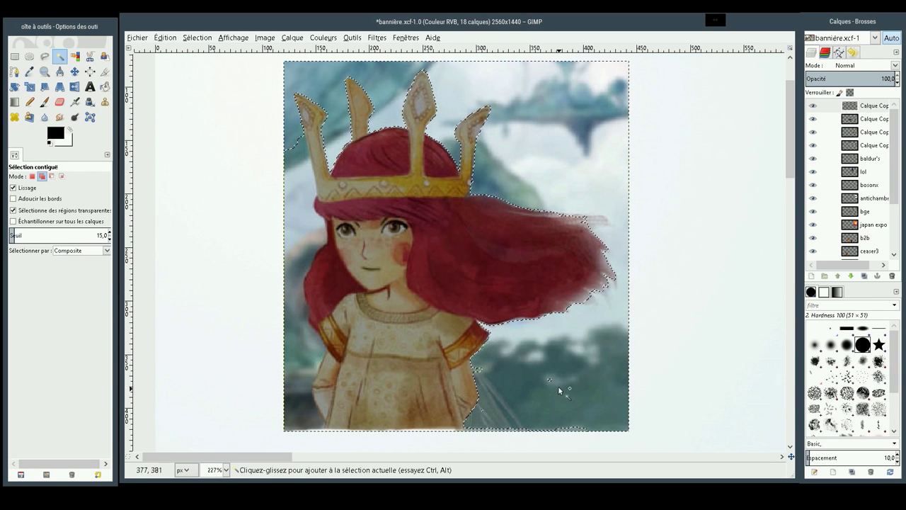
left_click(479, 382)
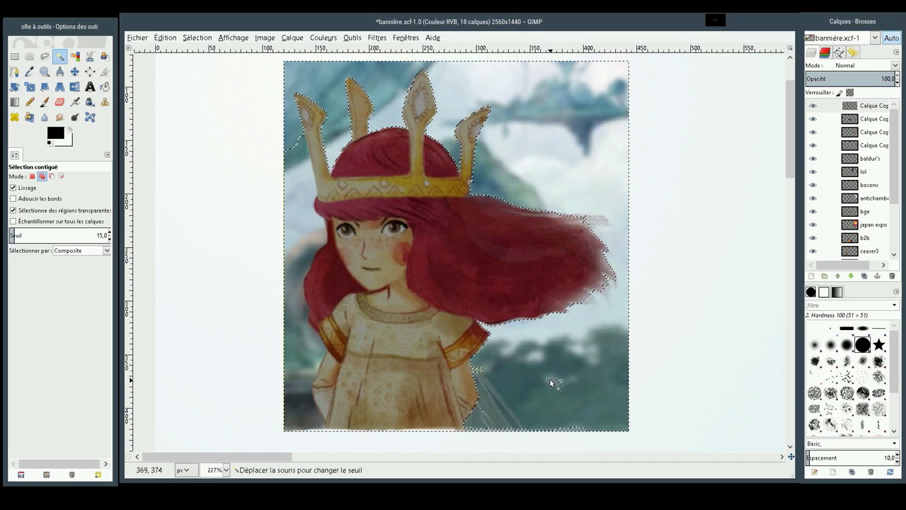
left_click(480, 375)
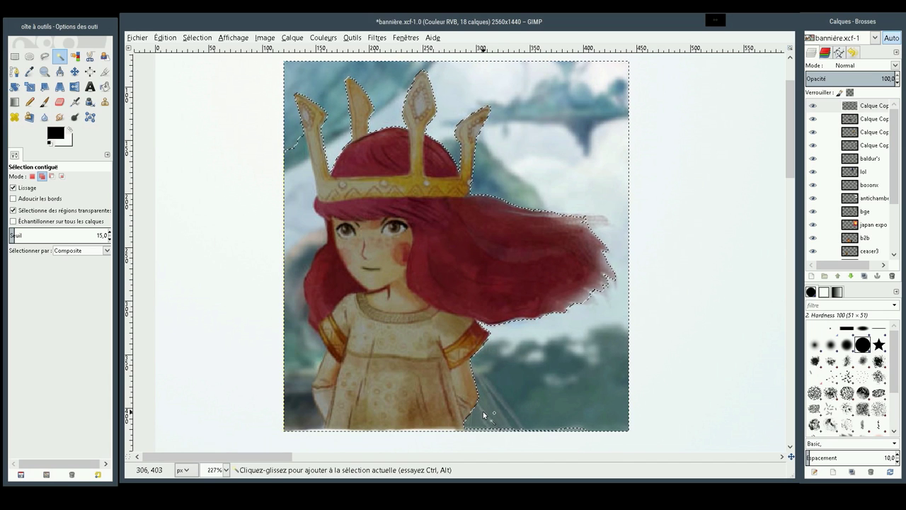
left_click(577, 429)
left_click_drag(577, 430, 586, 430)
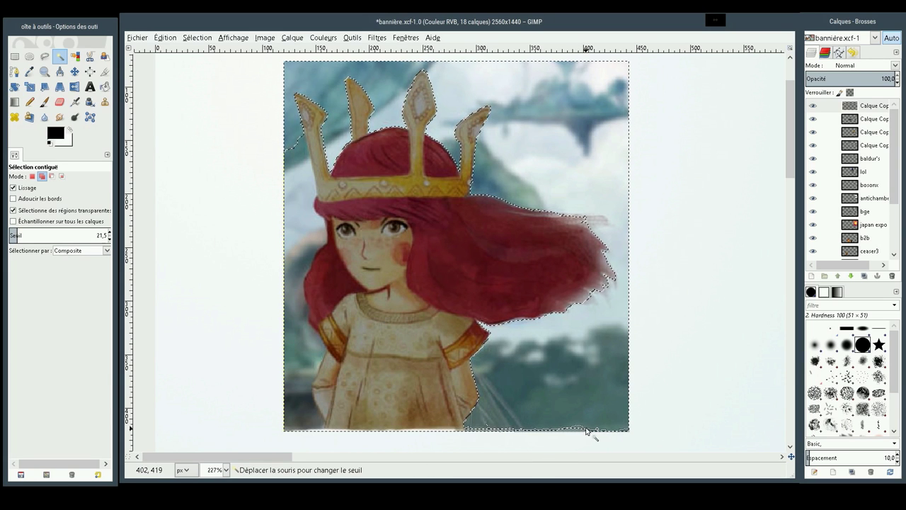
key("Escape")
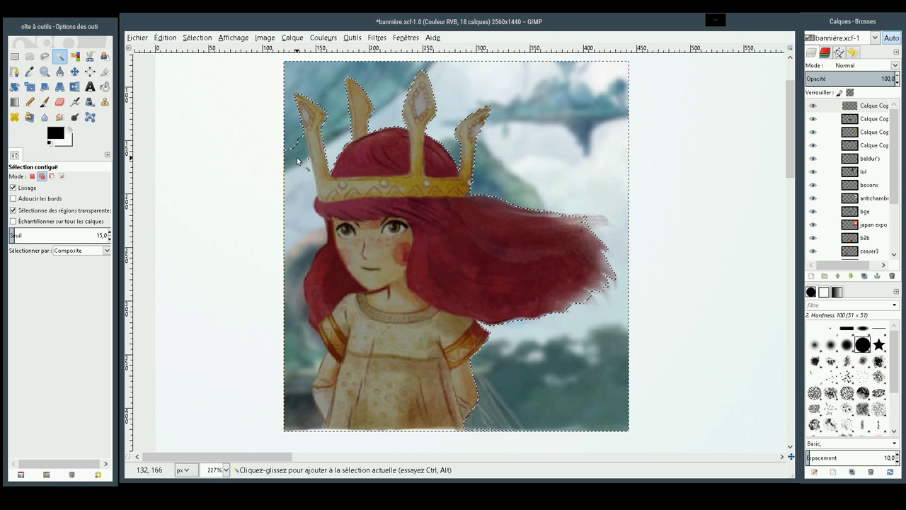
Add the background left of the crown, face and hair edge to the selection
left_click_drag(297, 162, 307, 184)
mouse_move(312, 185)
left_mouse_down()
mouse_move(310, 170)
mouse_move(298, 169)
left_mouse_up()
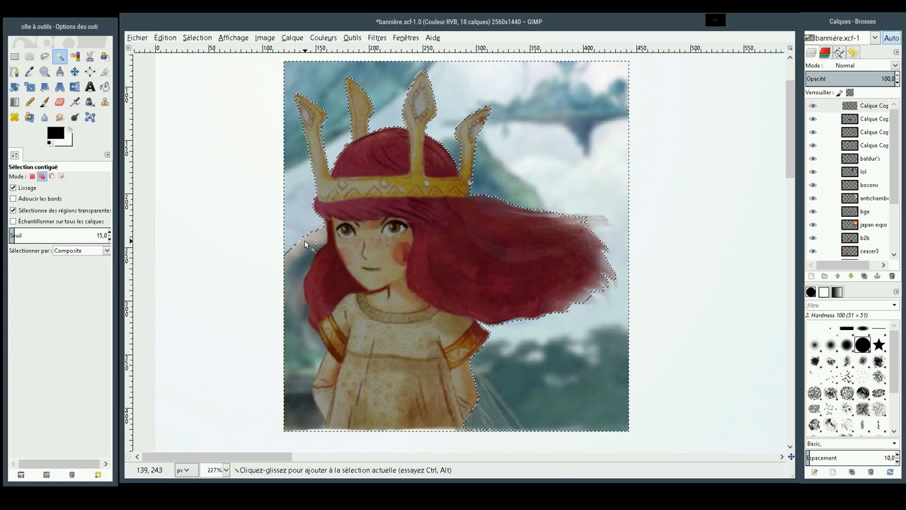
left_click_drag(305, 243, 330, 243)
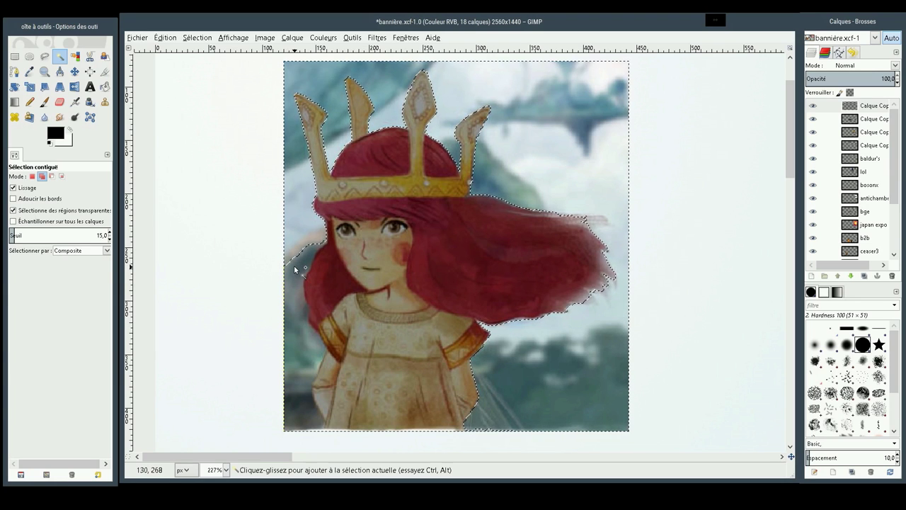
mouse_move(295, 266)
left_mouse_down()
mouse_move(332, 253)
mouse_move(322, 263)
left_mouse_up()
left_click_drag(299, 305, 305, 299)
left_click(290, 269)
Add the background beside her left arm and along the bottom-left edge
mouse_move(312, 351)
left_mouse_down()
mouse_move(334, 354)
mouse_move(299, 399)
mouse_move(329, 409)
mouse_move(359, 400)
mouse_move(340, 398)
left_mouse_up()
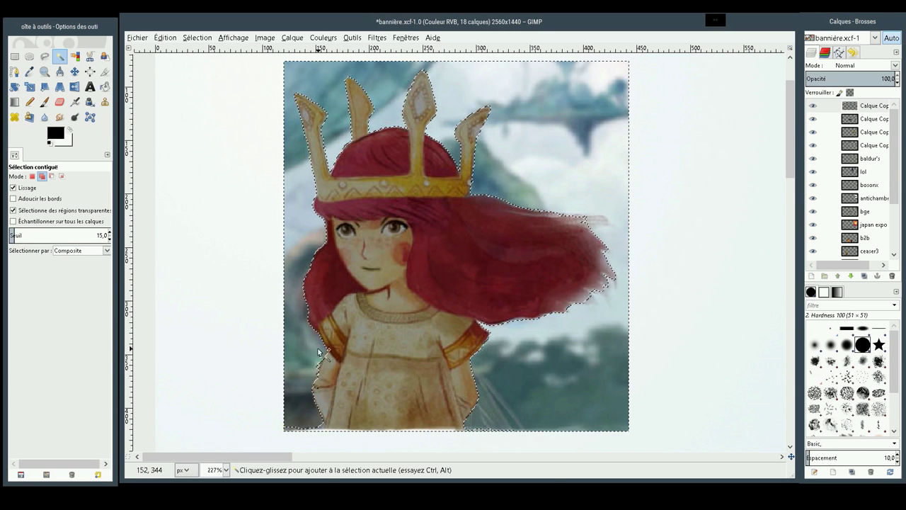
mouse_move(314, 373)
left_mouse_down()
mouse_move(306, 370)
mouse_move(320, 362)
left_mouse_up()
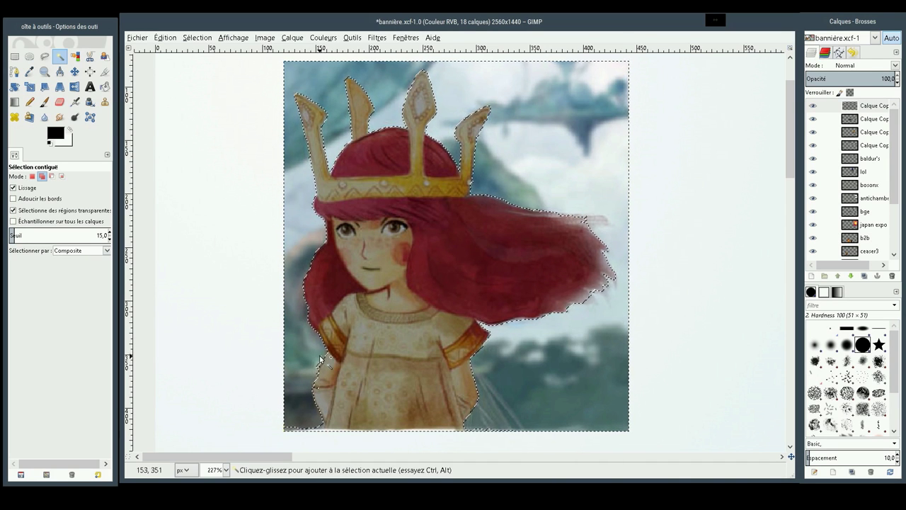
mouse_move(301, 431)
left_mouse_down()
mouse_move(309, 430)
mouse_move(298, 432)
left_mouse_up()
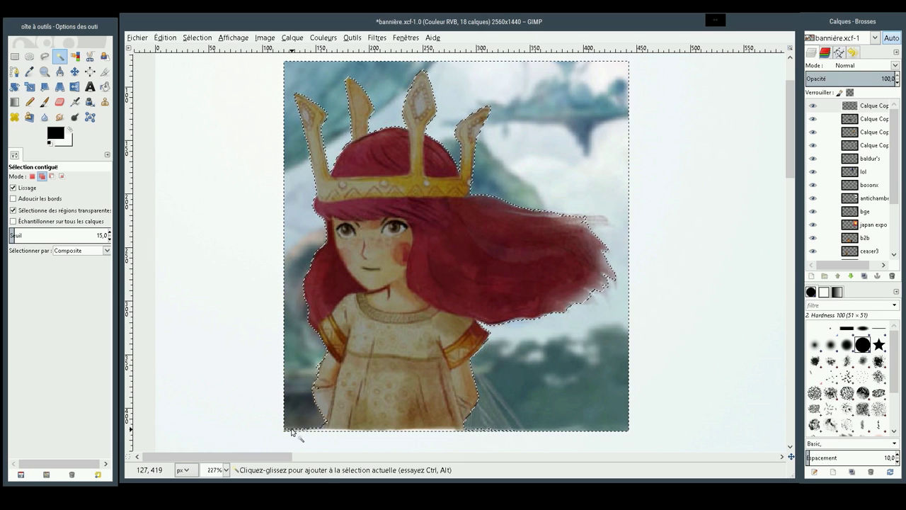
left_click(291, 431)
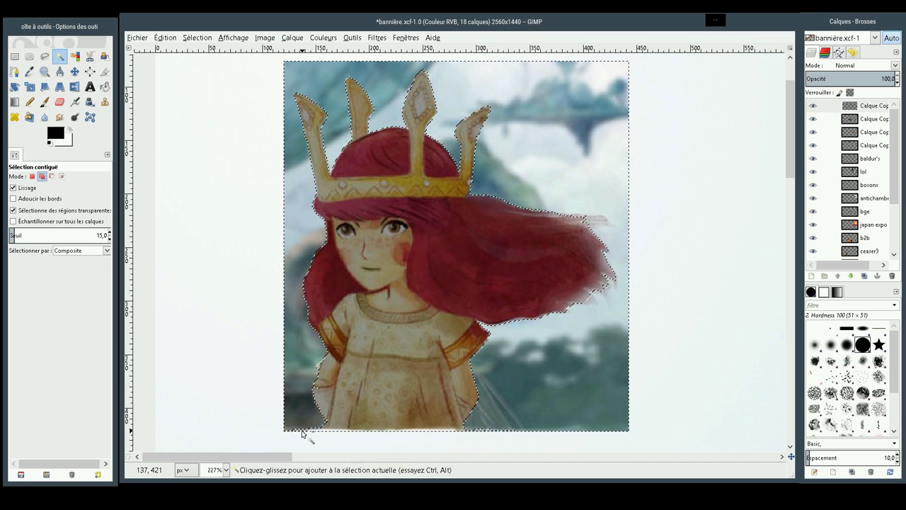
left_click(309, 431)
left_click_drag(310, 430, 339, 434)
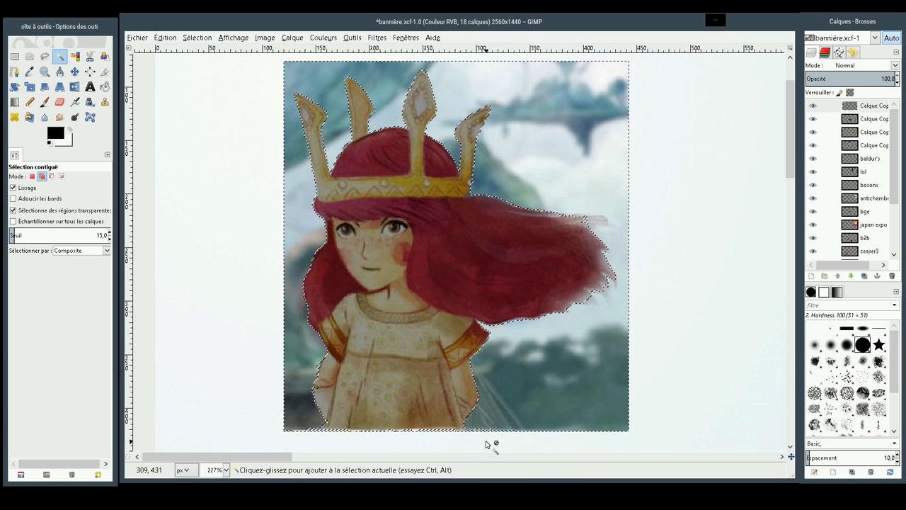
Delete the selected backdrop, remove the selection, and erase a leftover speck at top left
key("Delete")
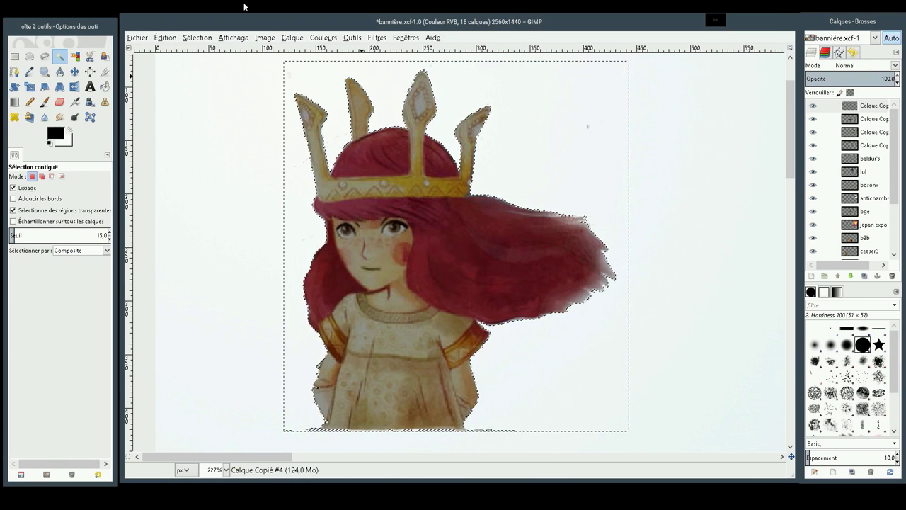
left_click(59, 101)
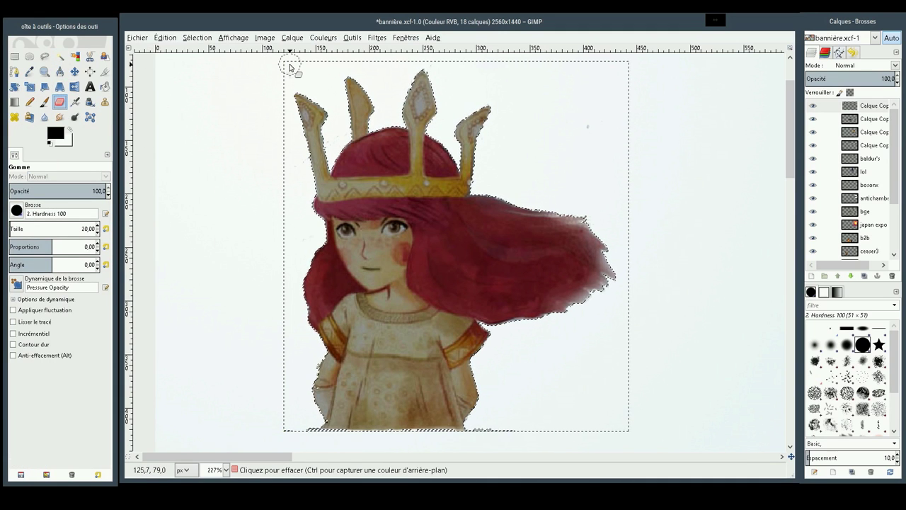
key("ctrl+shift+a")
left_click(259, 83)
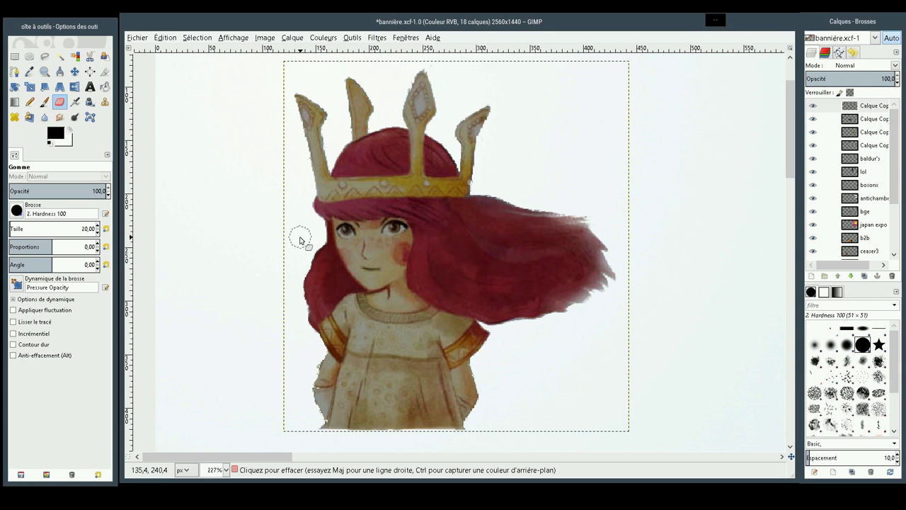
left_click(292, 37)
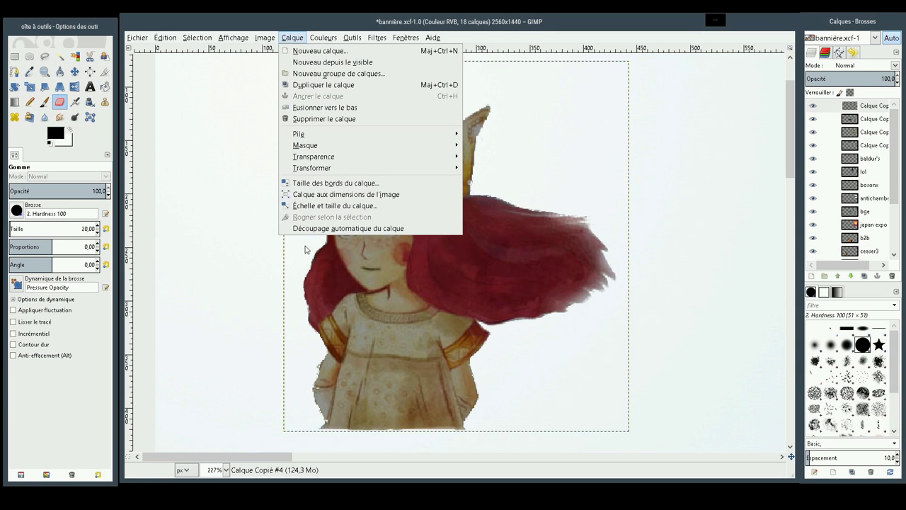
Crop the girl's layer to its content, repeating the crop three times
left_click(340, 228)
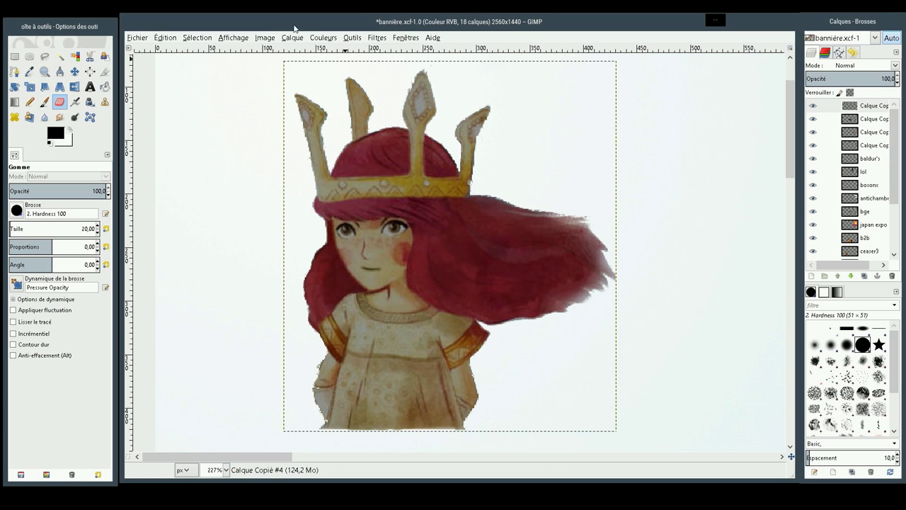
left_click(295, 39)
left_click(348, 228)
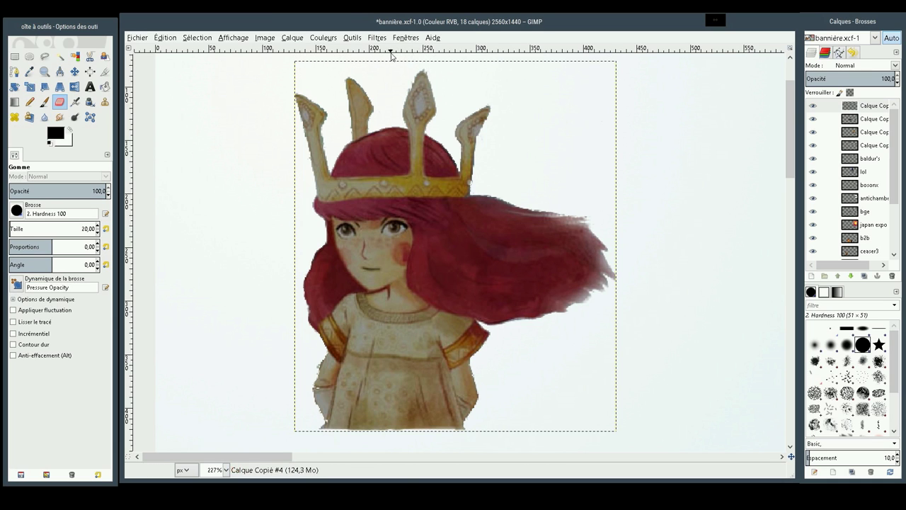
left_click(289, 37)
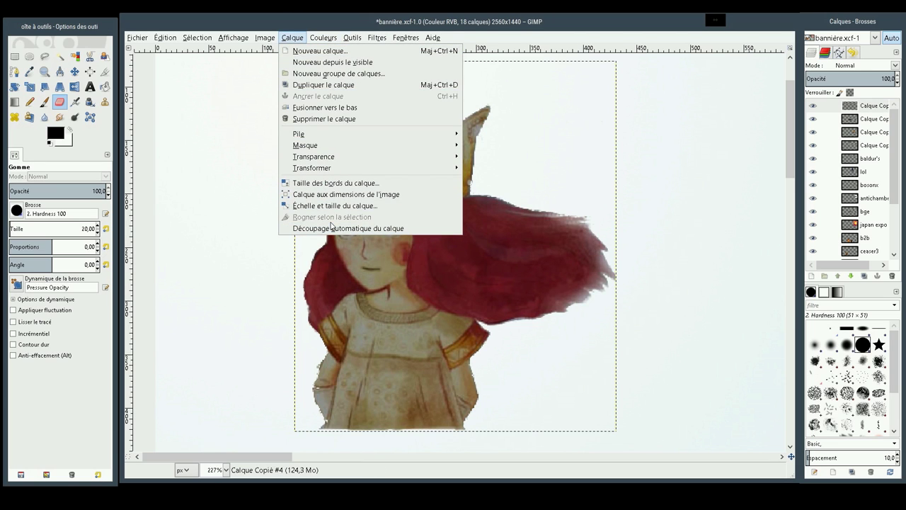
left_click(331, 227)
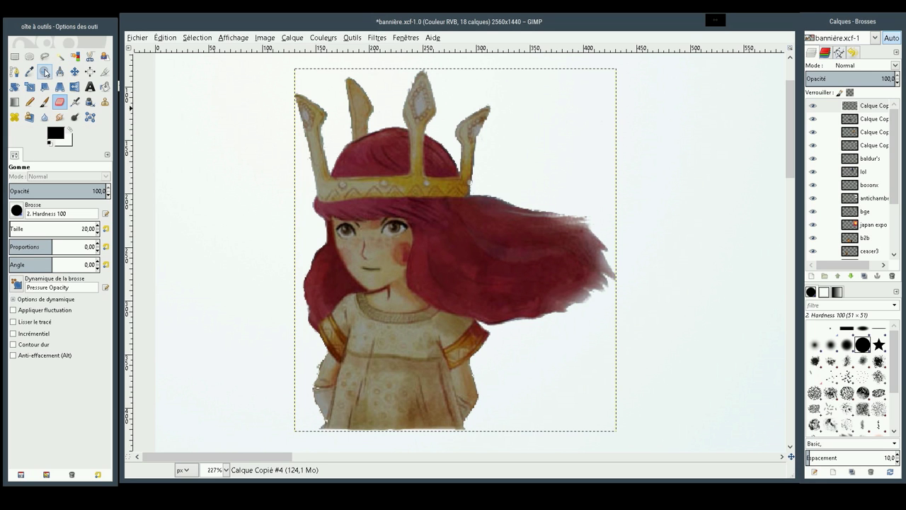
left_click(44, 73)
Zoom out to fit the whole banner and rename the crowned girl's layer to col
left_click(250, 222)
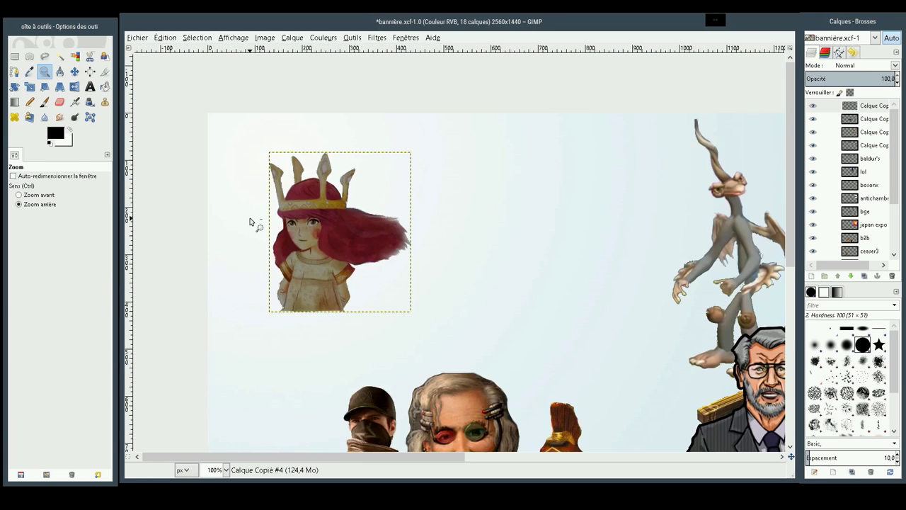
left_click(249, 223)
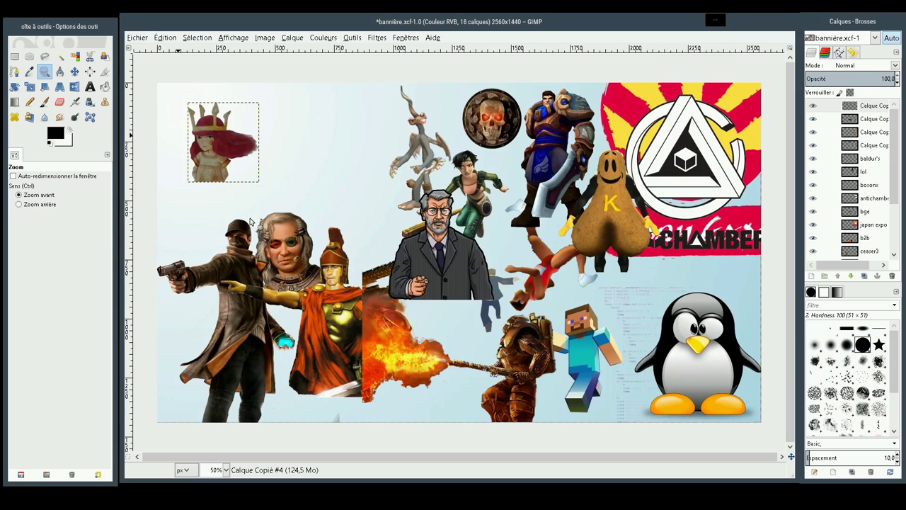
left_click(878, 107)
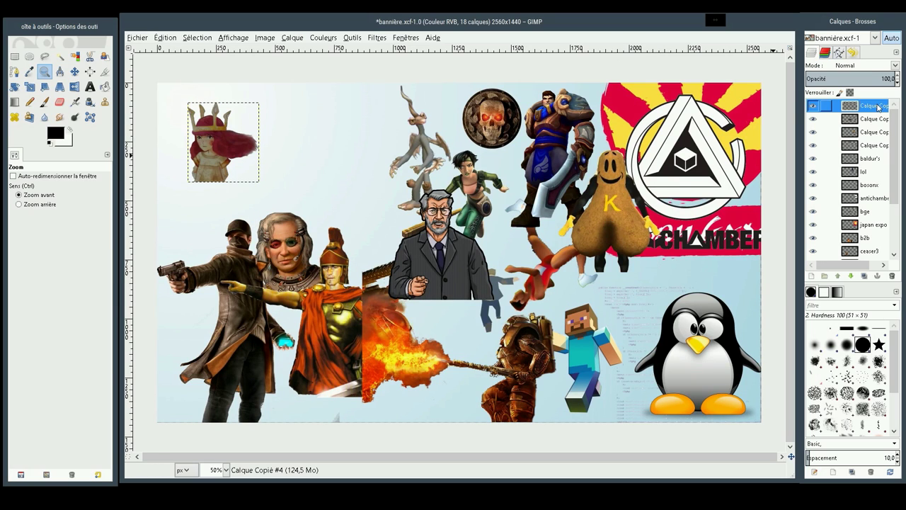
double_click(878, 107)
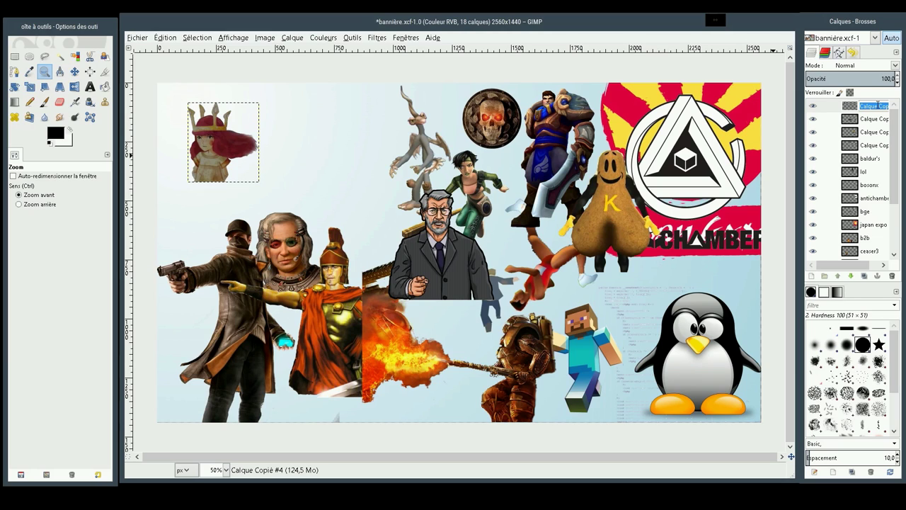
type("col")
key("Return")
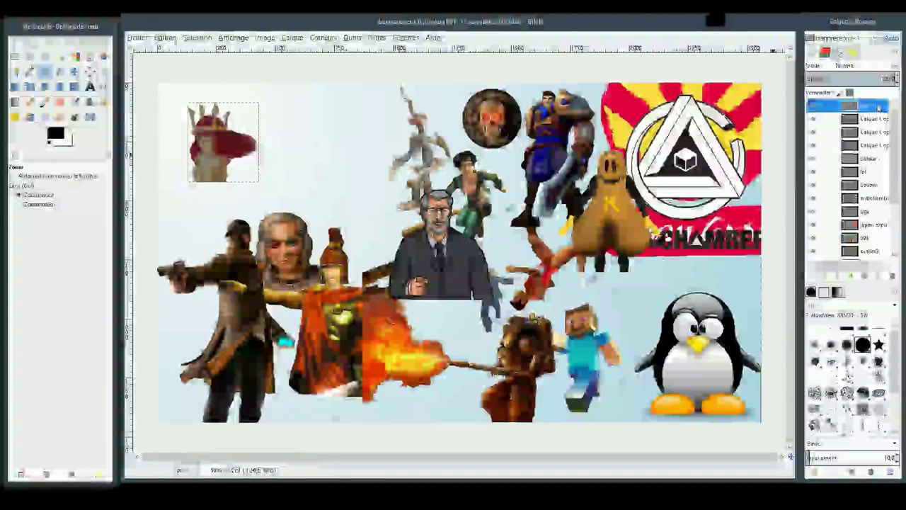
Rename the next three layers to PA, postal and spore
left_click(870, 120)
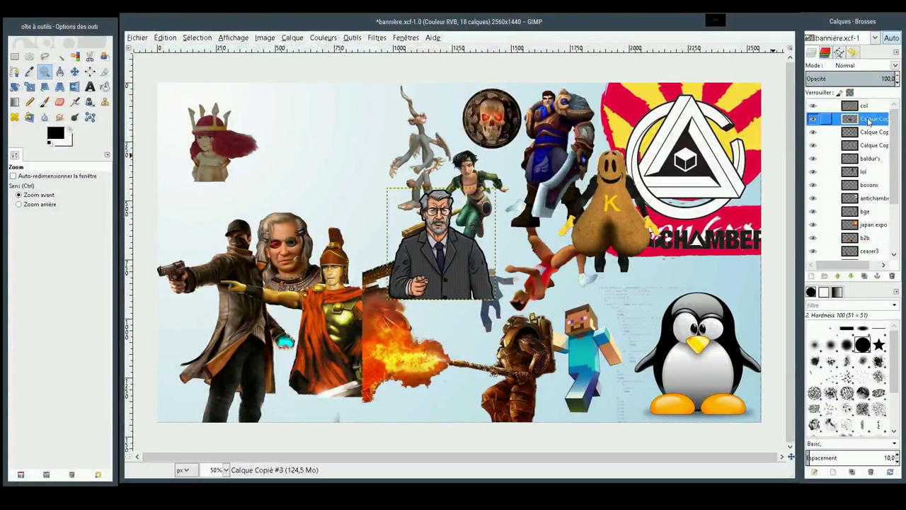
left_click(869, 121)
left_click(870, 120)
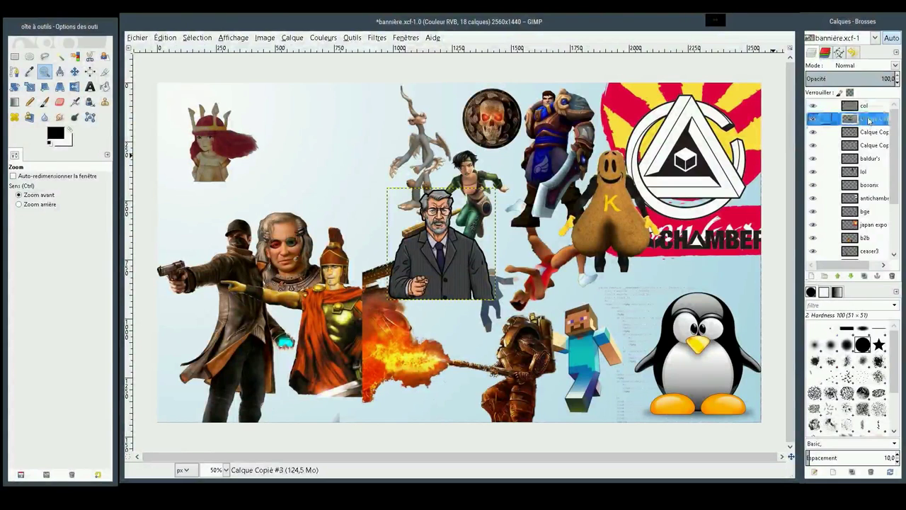
double_click(869, 120)
type("HH")
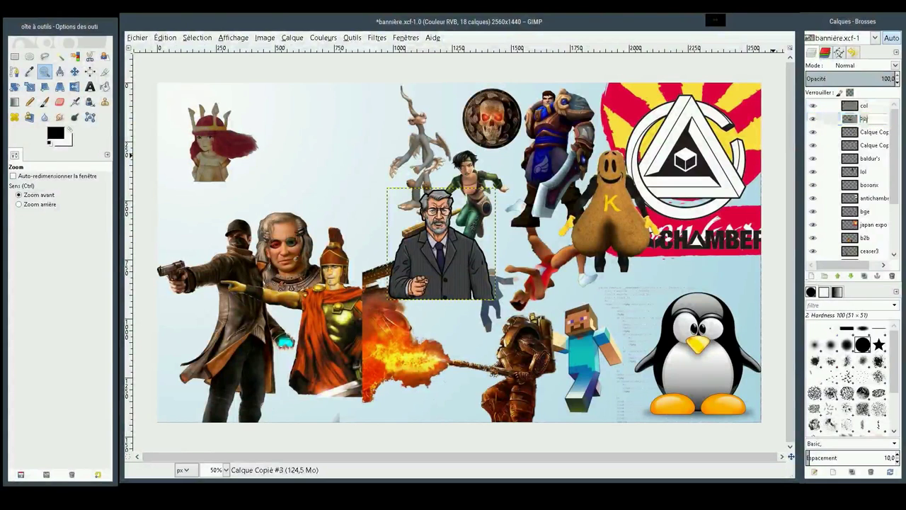
key("Return")
double_click(869, 132)
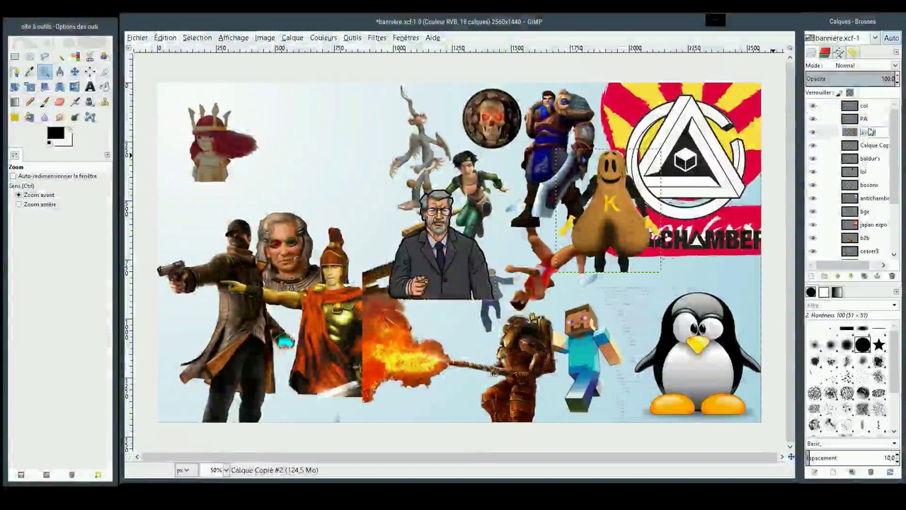
key("Return")
left_click(877, 145)
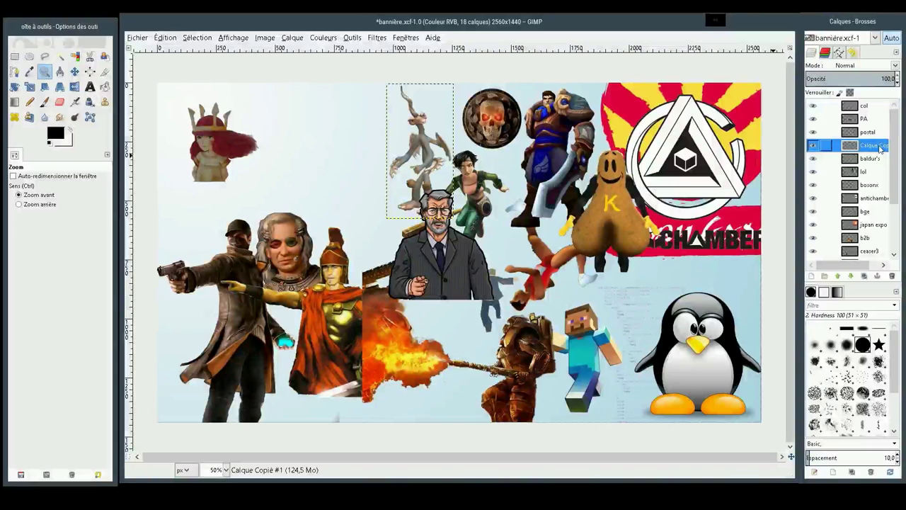
key("BackSpace")
type("poil")
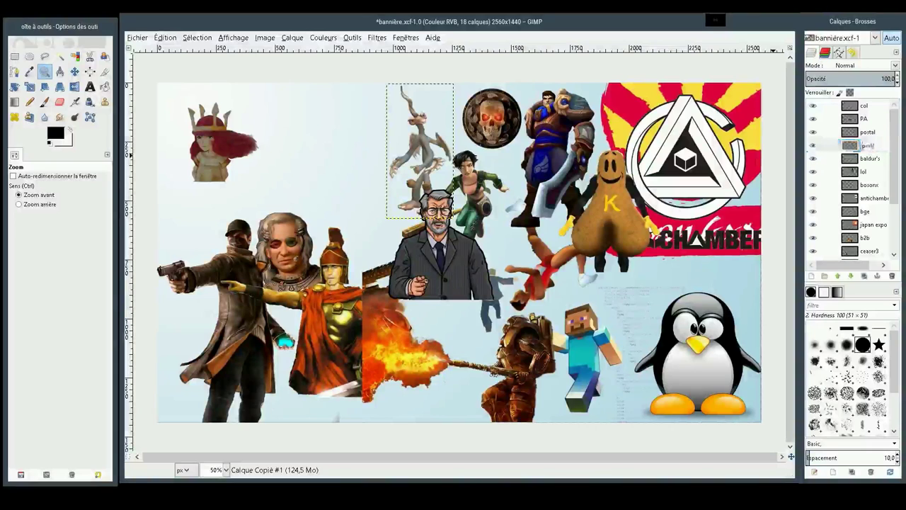
type("spore")
key("Return")
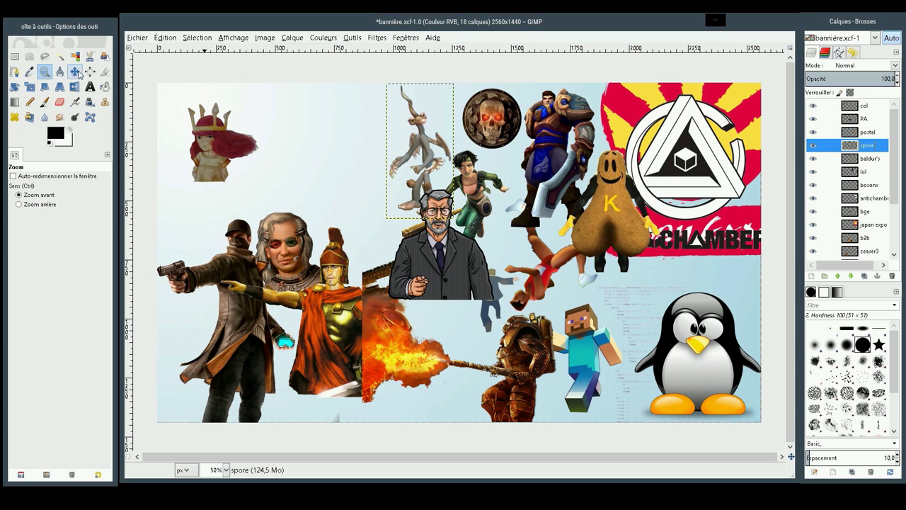
Drag the crowned girl down near the flamethrower and the suited PA man to the upper left
left_click(74, 71)
left_click_drag(199, 144, 439, 334)
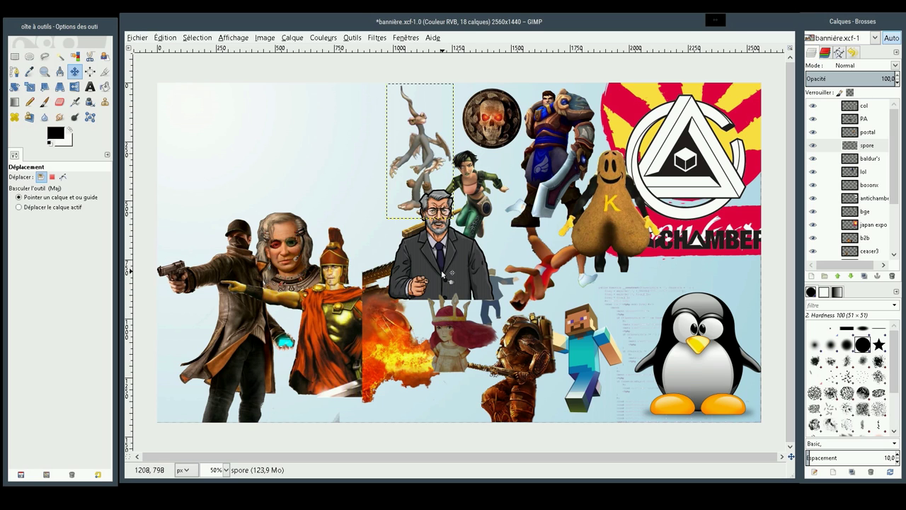
mouse_move(441, 273)
left_mouse_down()
mouse_move(301, 268)
mouse_move(197, 223)
mouse_move(234, 248)
mouse_move(217, 242)
left_mouse_up()
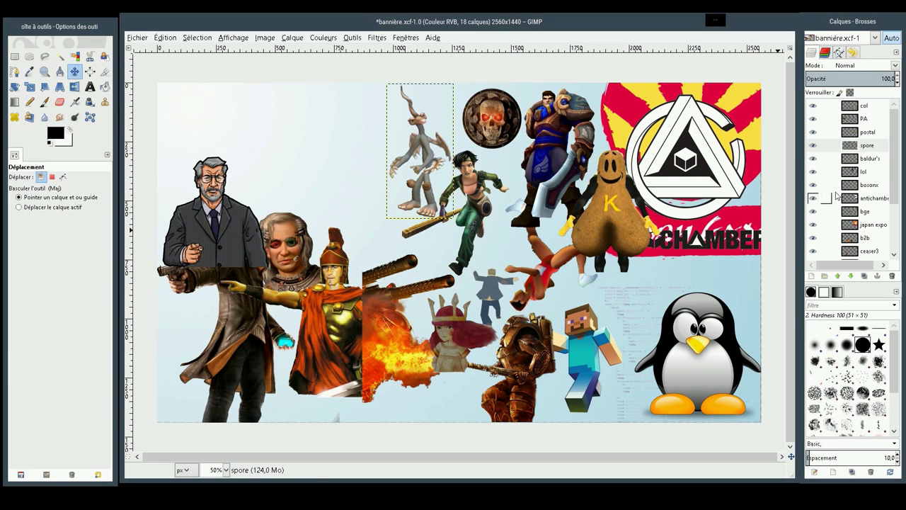
Move the PA layer below the hooded gunman's layer in the stack
left_click(868, 118)
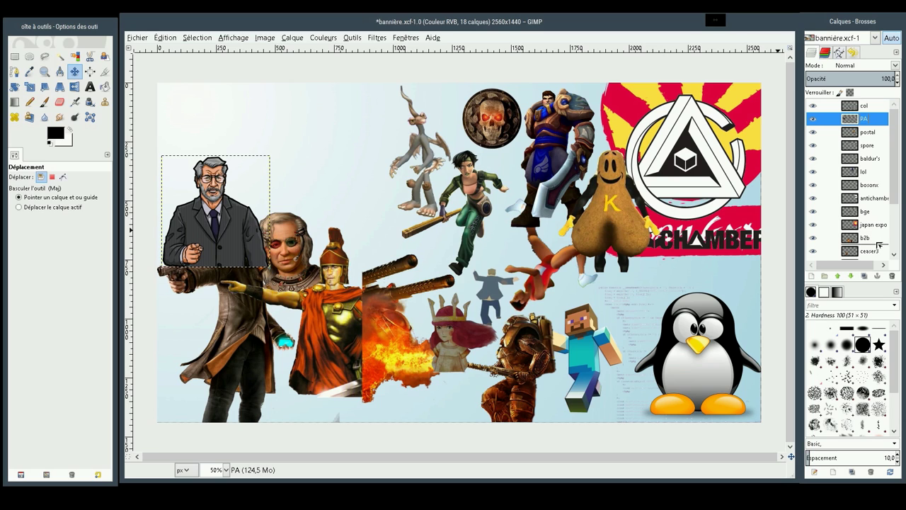
left_click_drag(878, 244, 870, 215)
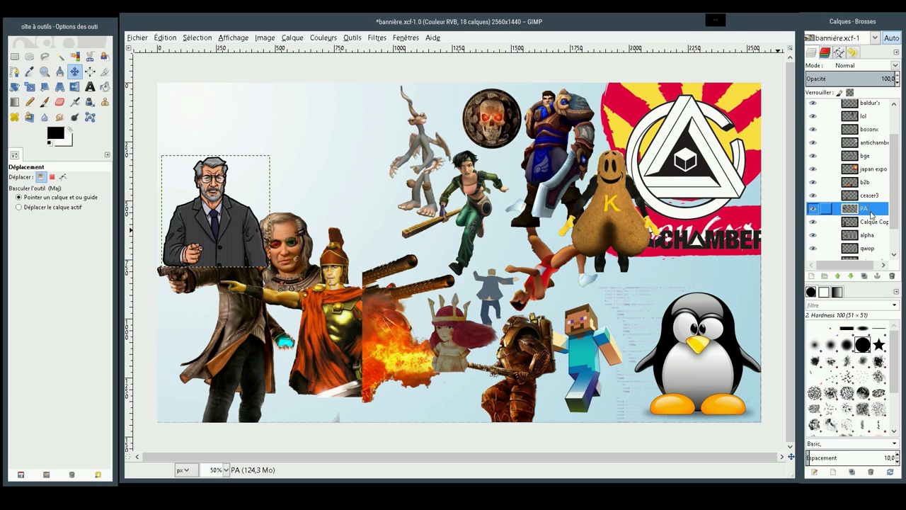
left_click_drag(872, 234, 872, 240)
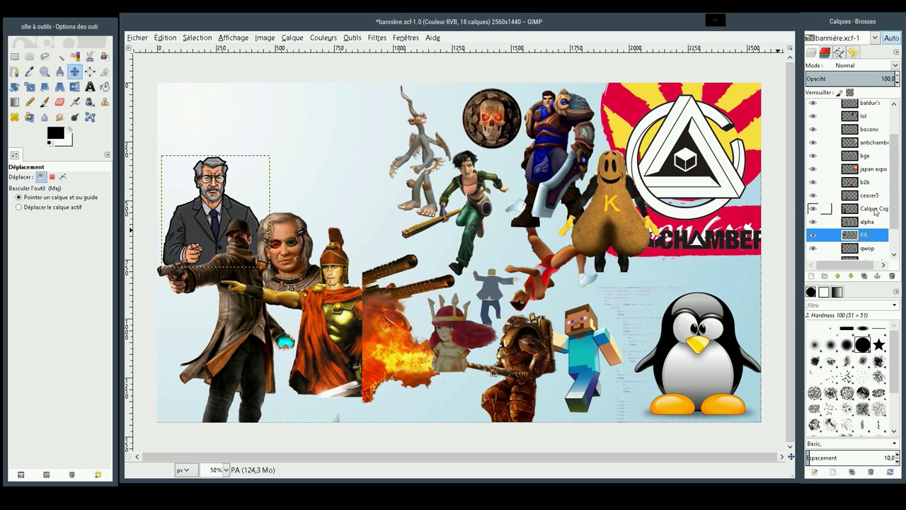
Rename the gunman's layer to 'wd'
left_click(875, 209)
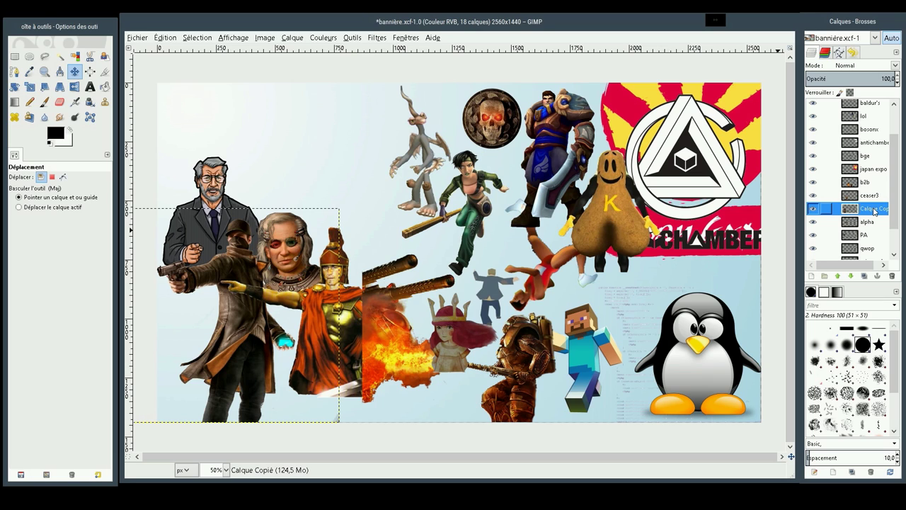
double_click(875, 209)
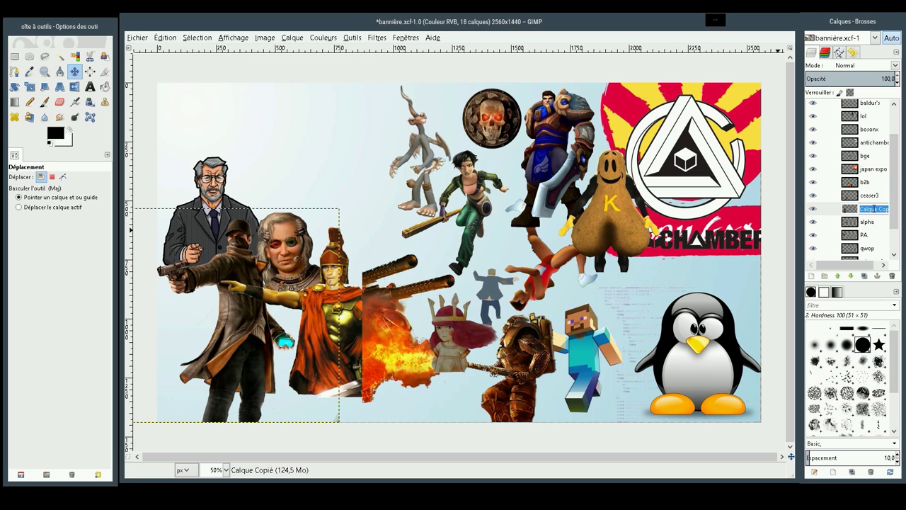
type("wd")
key("Return")
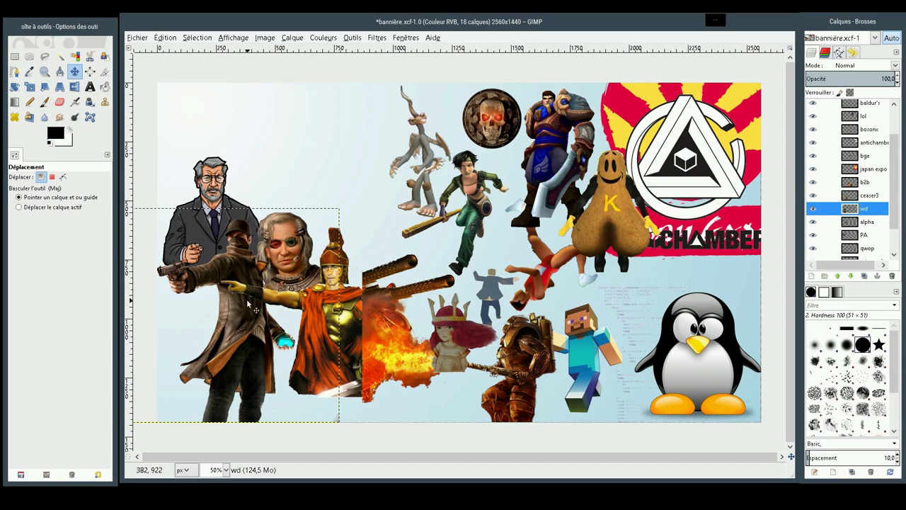
Crop the wd layer to its content, discarding a trial rectangle over the Roman soldier
left_click(292, 37)
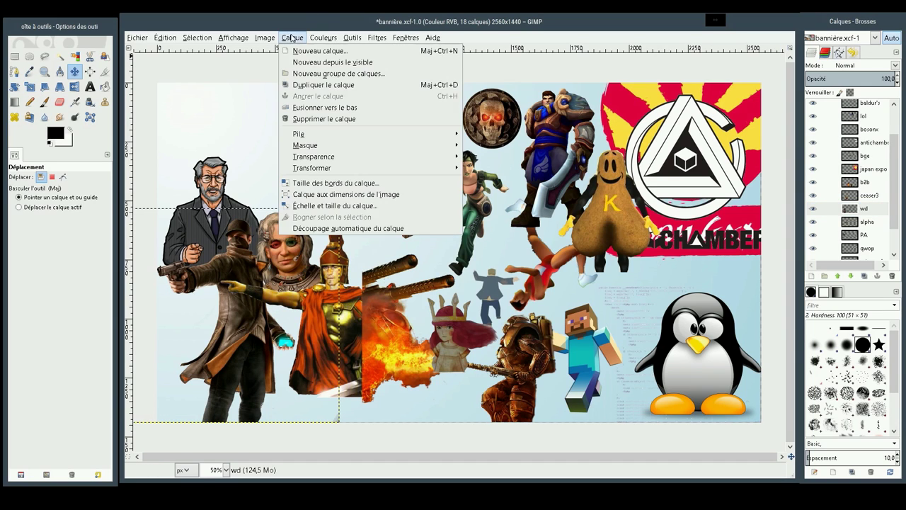
left_click(322, 228)
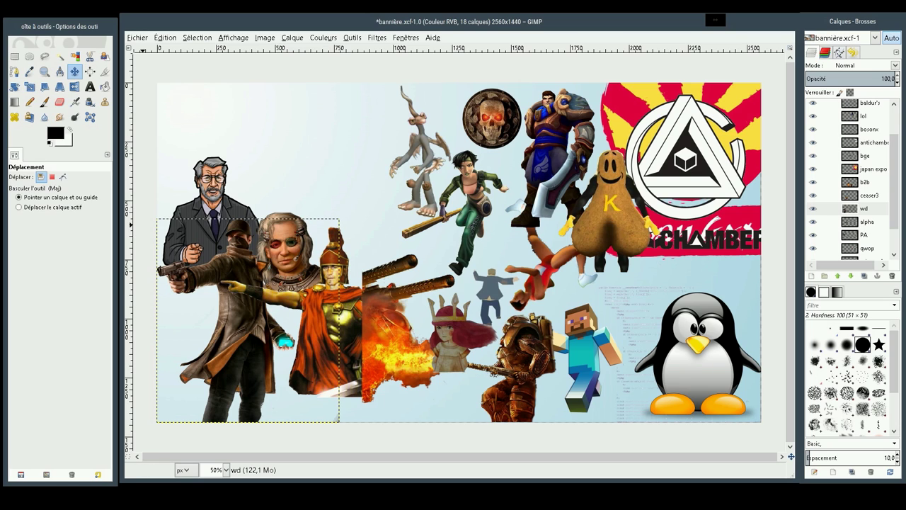
left_click(14, 56)
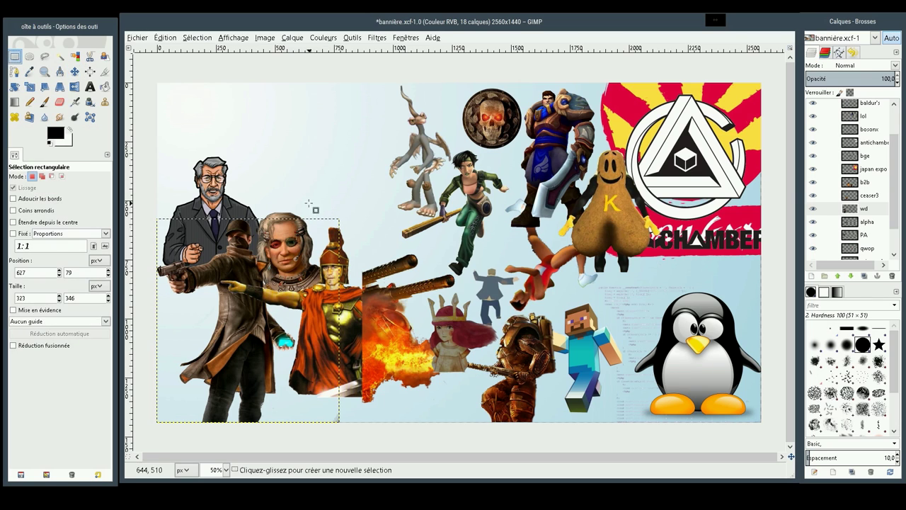
left_click_drag(360, 197, 298, 432)
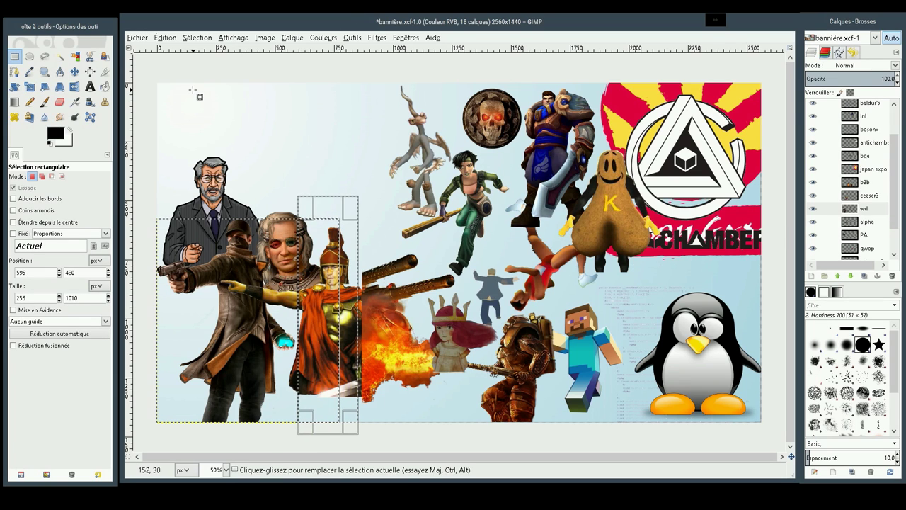
key("Escape")
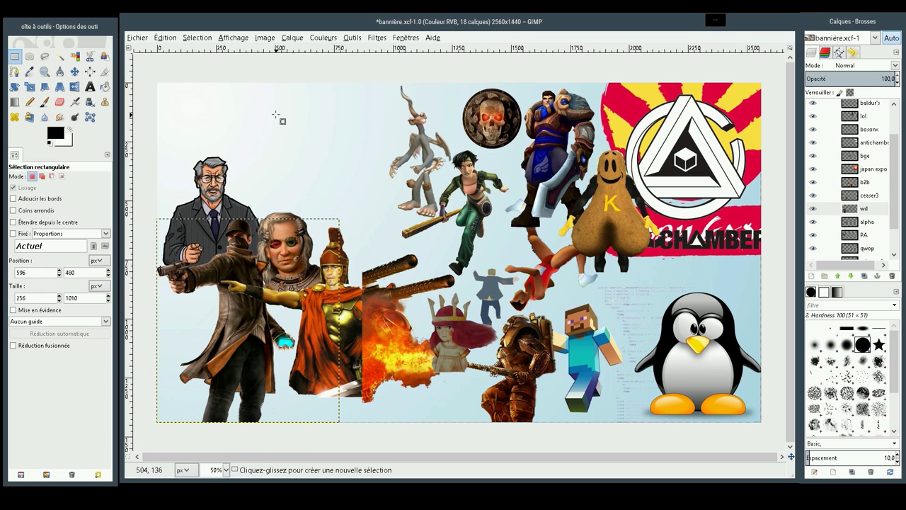
left_click(260, 38)
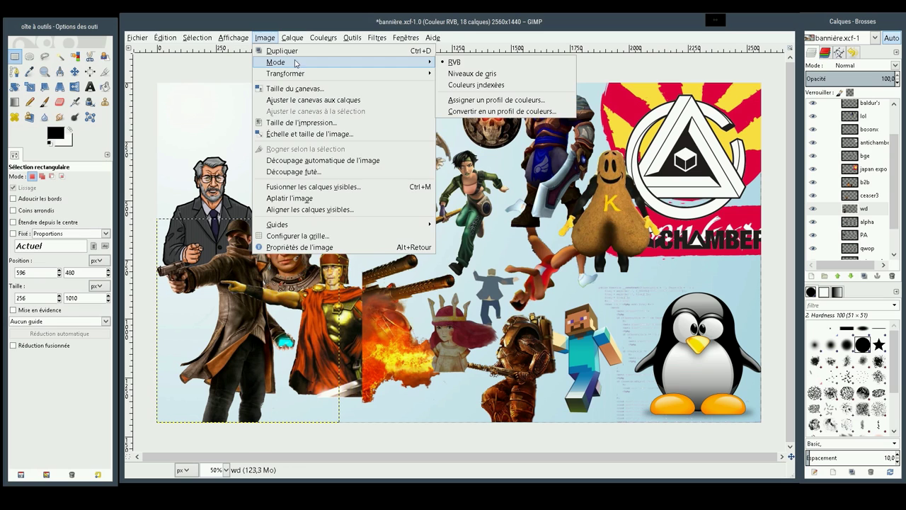
left_click(313, 229)
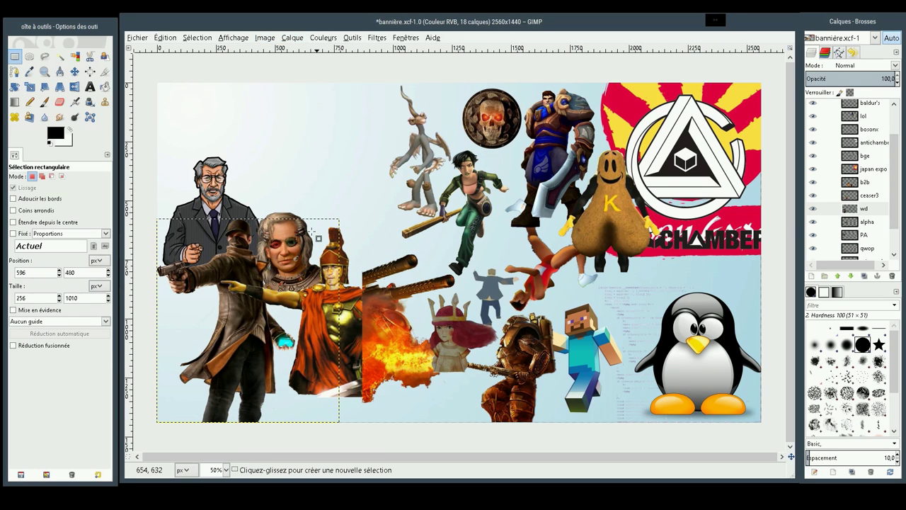
left_click(292, 37)
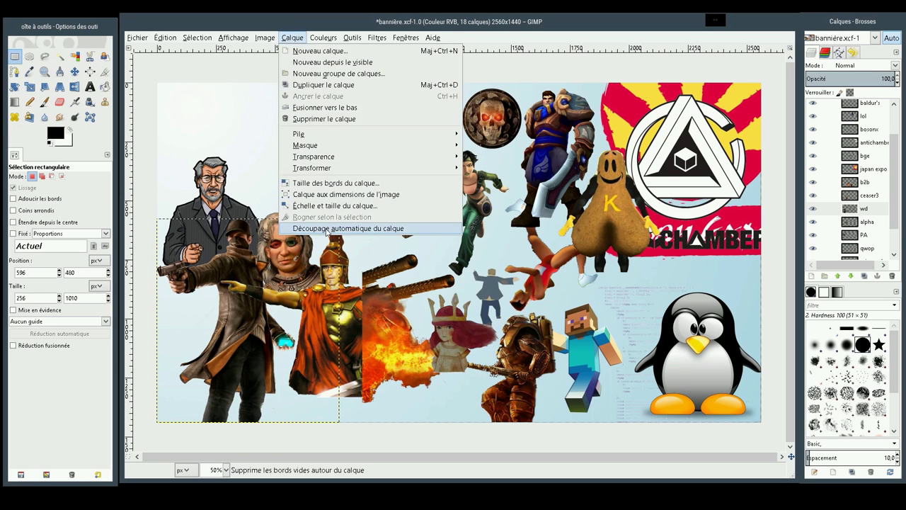
left_click(326, 229)
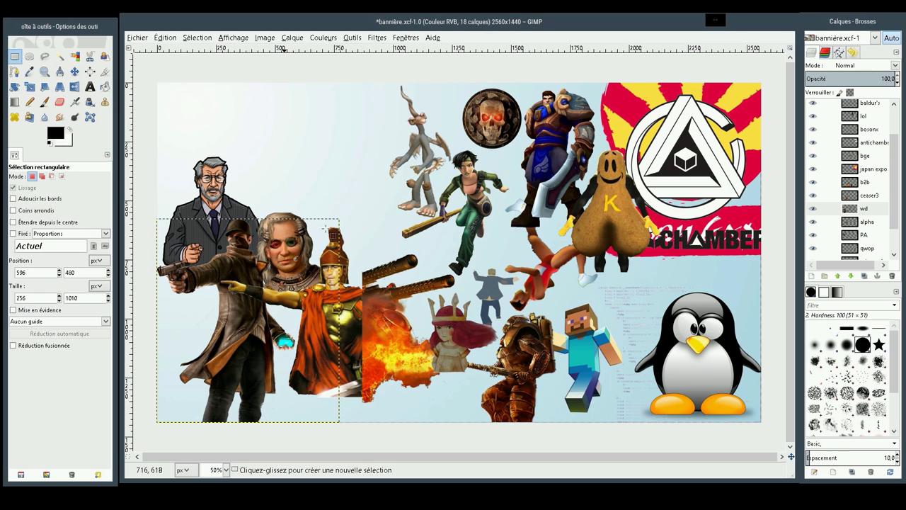
Erase the tall strip over the Roman soldier from the gunman layer and crop to content
left_click_drag(359, 206, 298, 439)
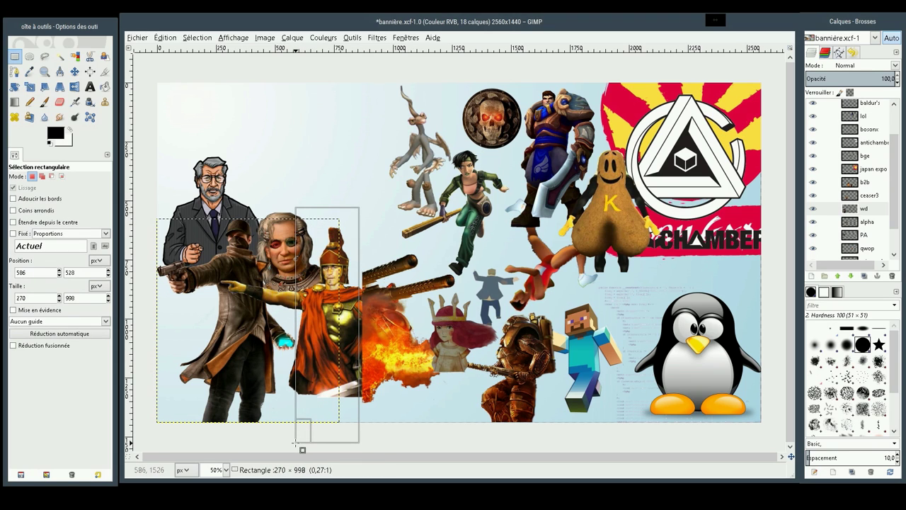
left_click_drag(297, 437, 295, 442)
key("Delete")
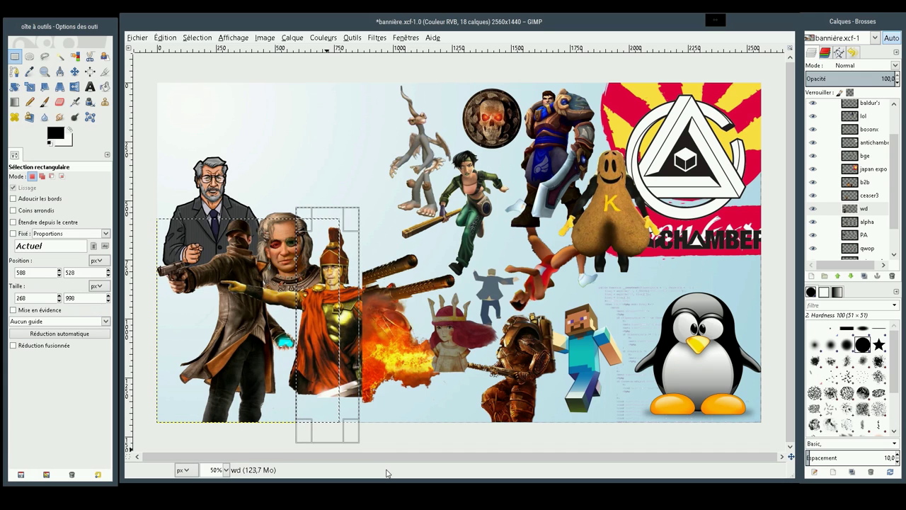
key("Delete")
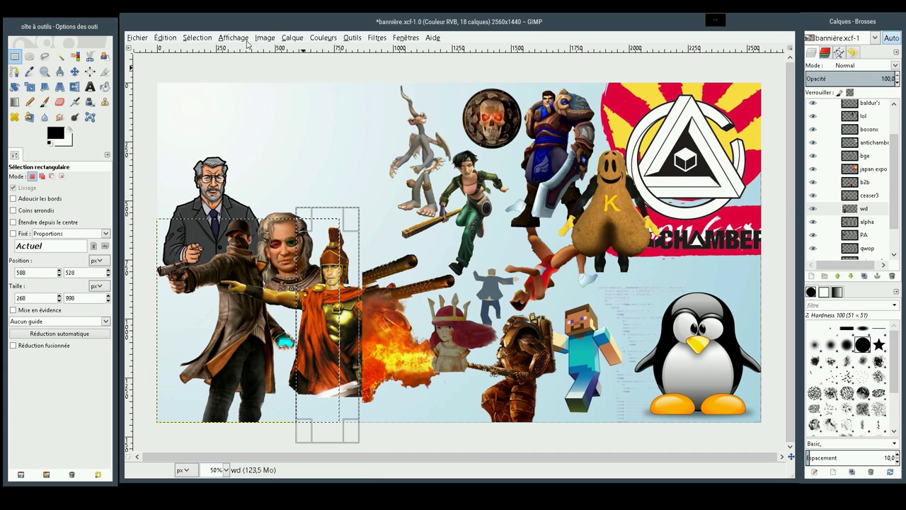
left_click(286, 40)
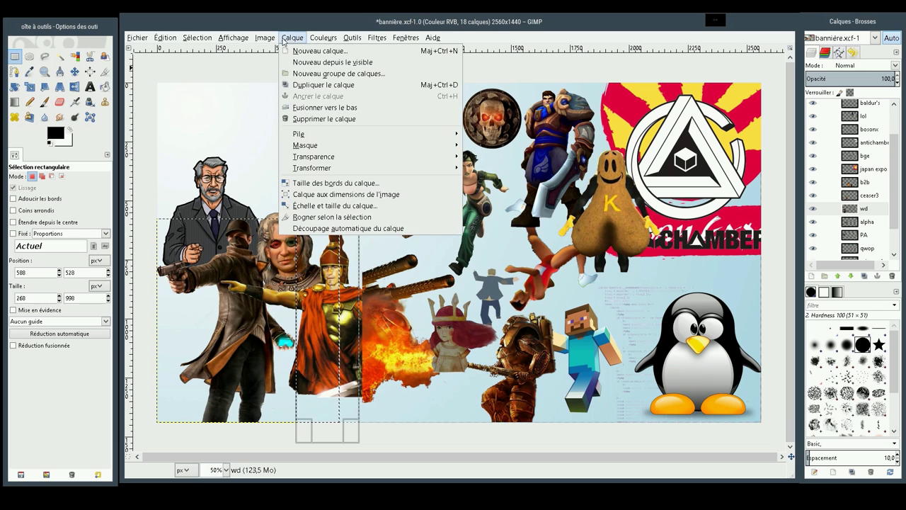
left_click(312, 228)
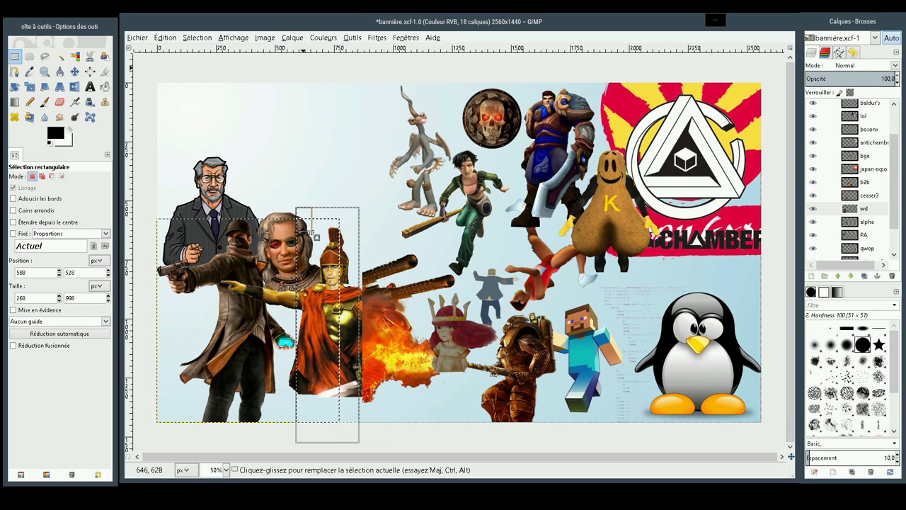
Crop the gunman layer to a rectangle fitted closely around him
left_click(295, 330)
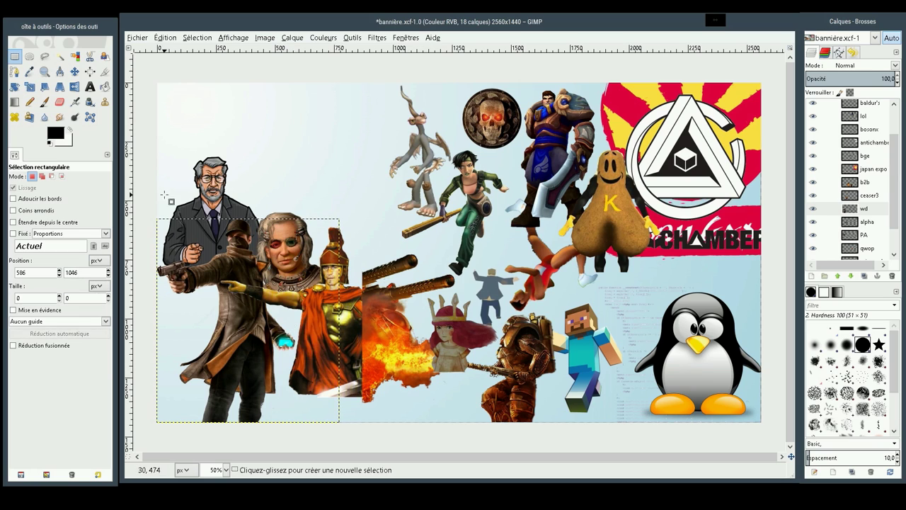
left_click_drag(153, 218, 298, 425)
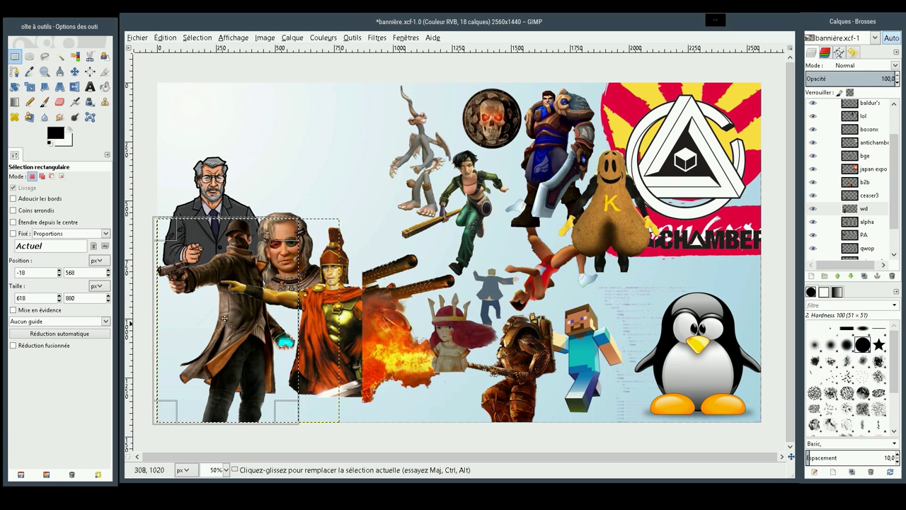
left_click_drag(166, 236, 170, 236)
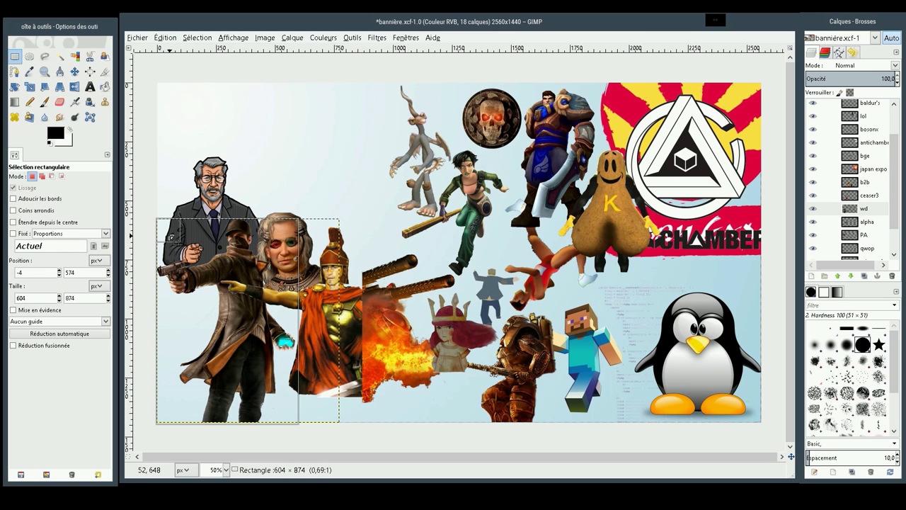
left_click(292, 37)
left_click(339, 216)
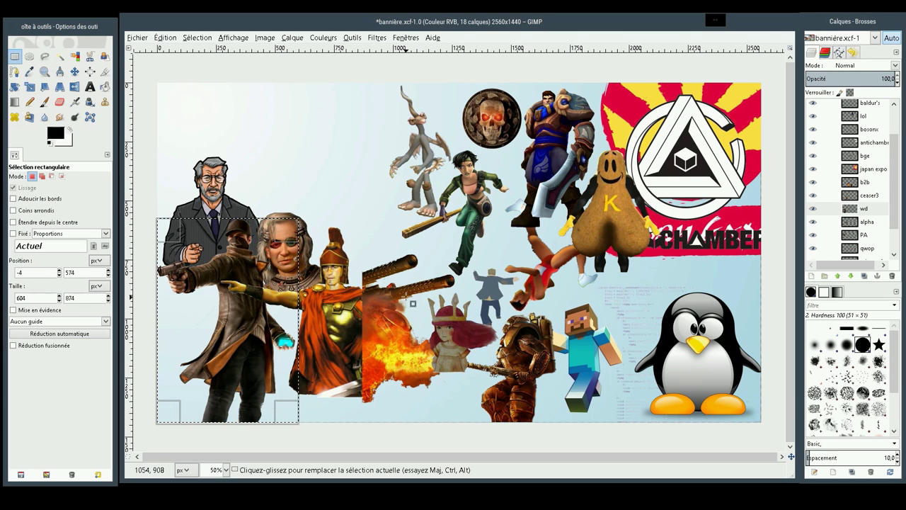
With the Move tool, nudge the old man right, reposition Jade, and raise the crowned girl
key("m")
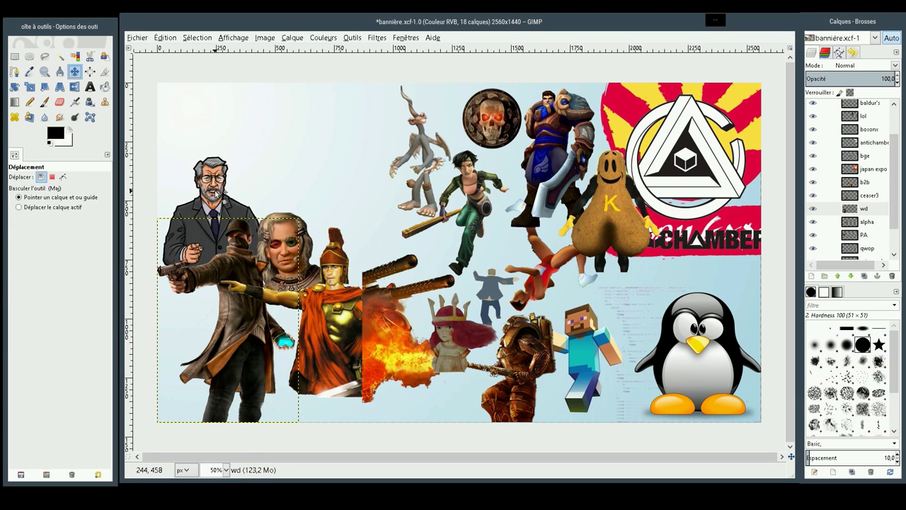
left_click_drag(216, 195, 222, 193)
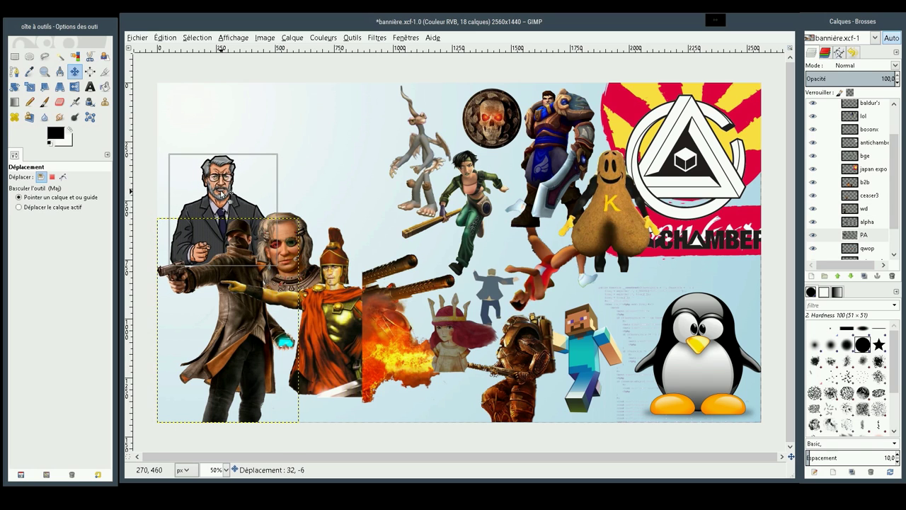
left_click(212, 333)
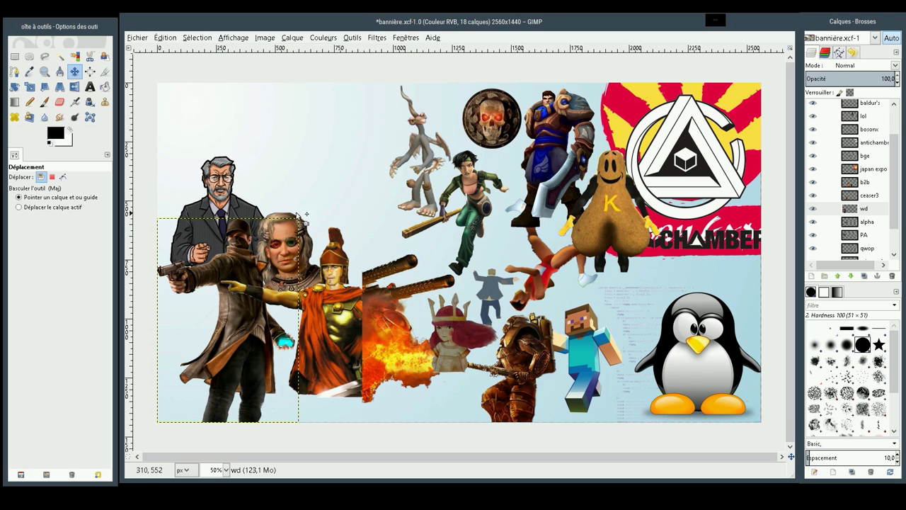
left_click_drag(480, 205, 206, 344)
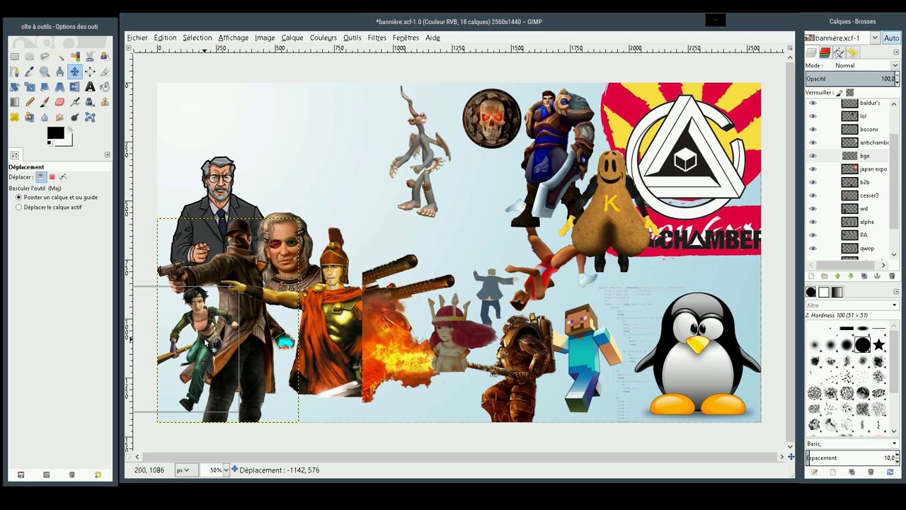
mouse_move(206, 344)
left_mouse_down()
mouse_move(195, 343)
mouse_move(484, 208)
left_mouse_up()
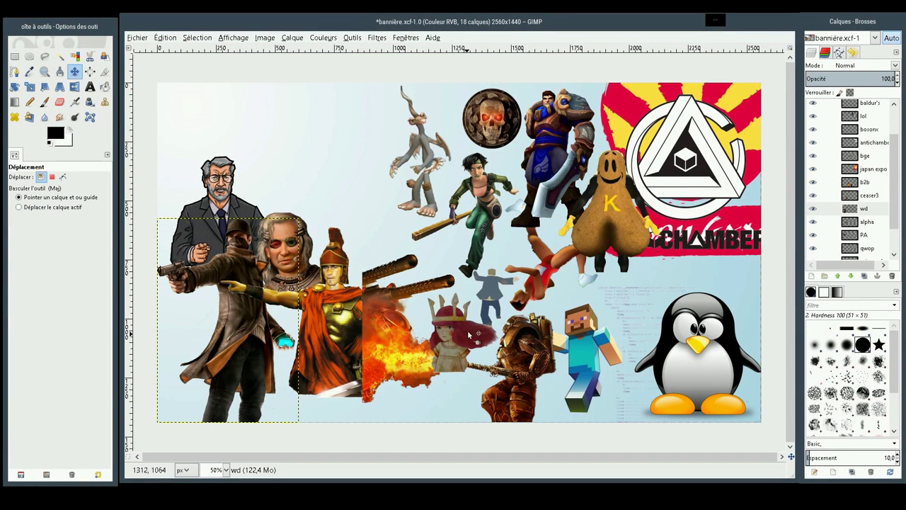
left_click_drag(458, 337, 466, 316)
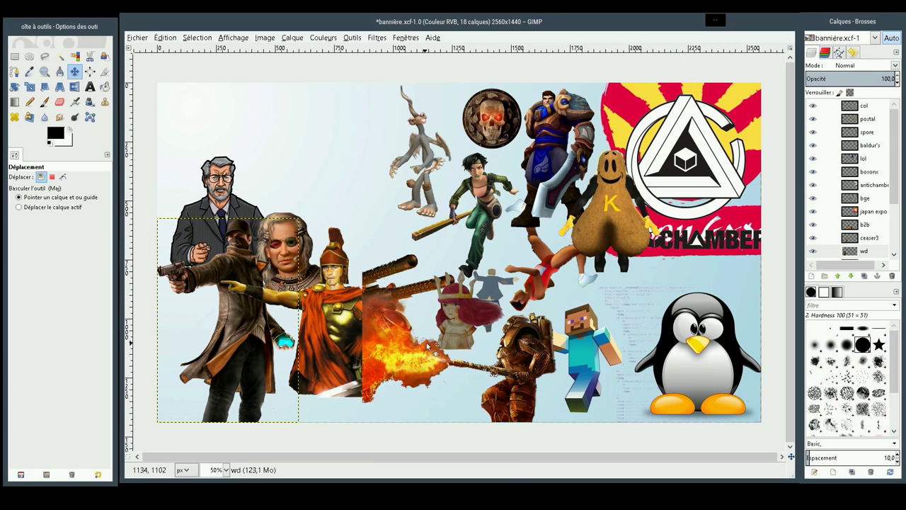
Move the crowned girl to upper left, the Roman soldier right, and the small suited figure up-left
left_click_drag(465, 336, 354, 162)
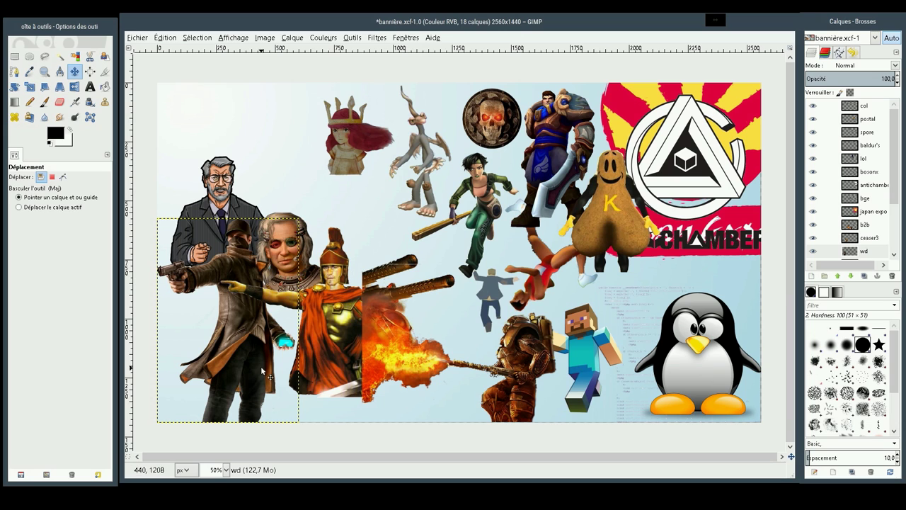
mouse_move(331, 326)
left_mouse_down()
mouse_move(519, 354)
mouse_move(459, 353)
mouse_move(471, 351)
left_mouse_up()
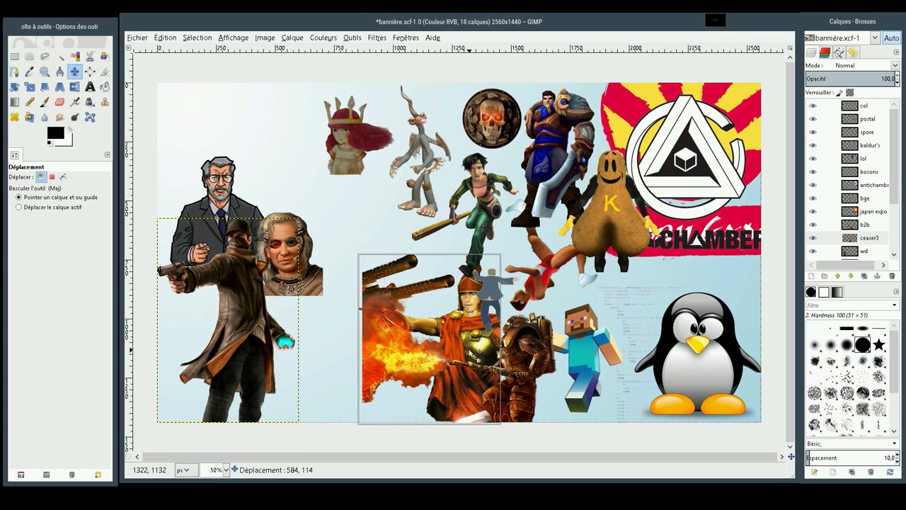
left_click_drag(470, 354, 474, 352)
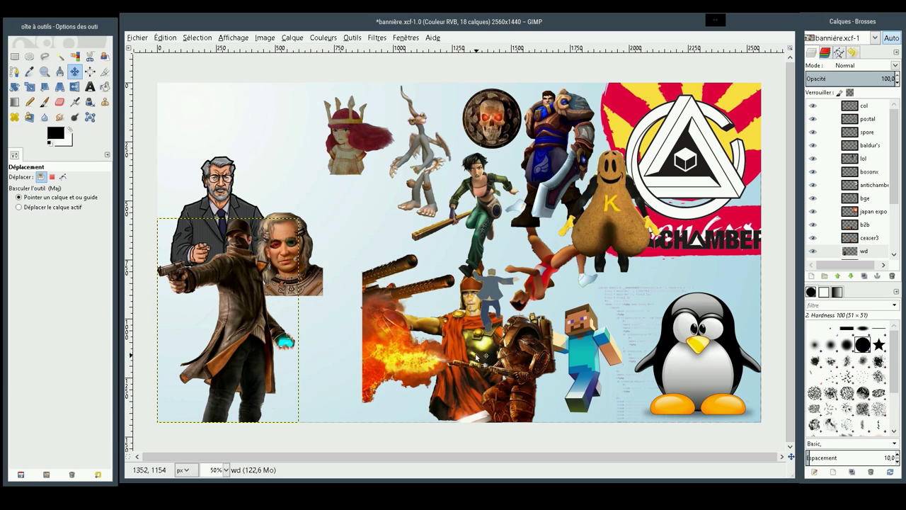
left_click_drag(467, 346, 475, 348)
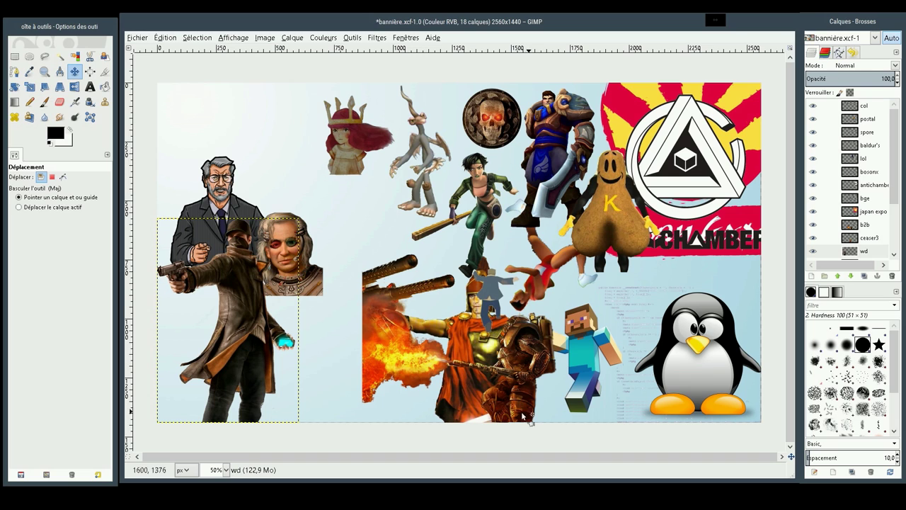
left_click_drag(487, 285, 391, 203)
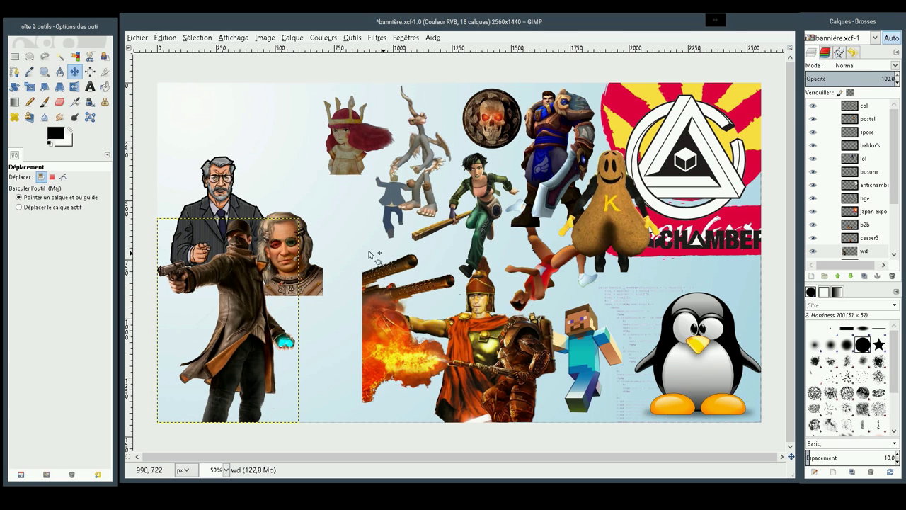
Settle the hooded gunman at far left and place the eyepatch face beside him
mouse_move(291, 245)
left_mouse_down()
mouse_move(436, 275)
mouse_move(443, 266)
mouse_move(440, 272)
left_mouse_up()
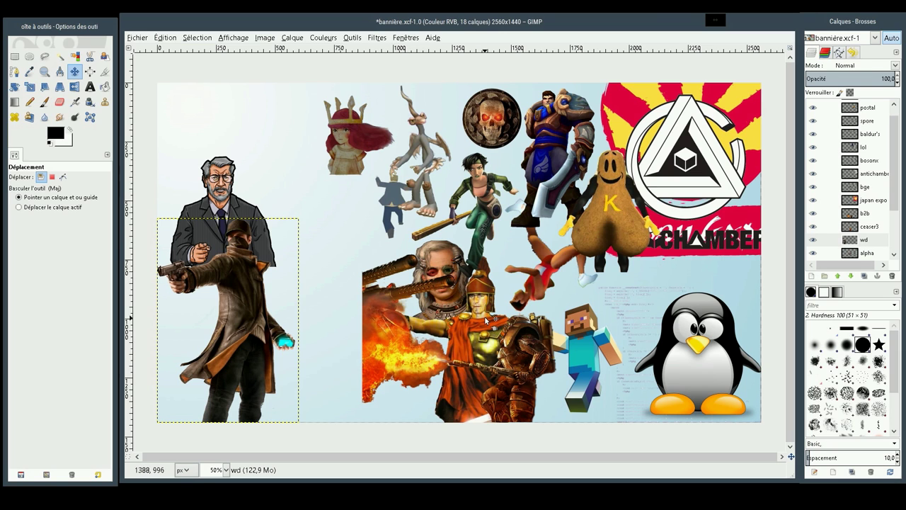
mouse_move(235, 309)
left_mouse_down()
mouse_move(383, 322)
mouse_move(298, 325)
left_mouse_up()
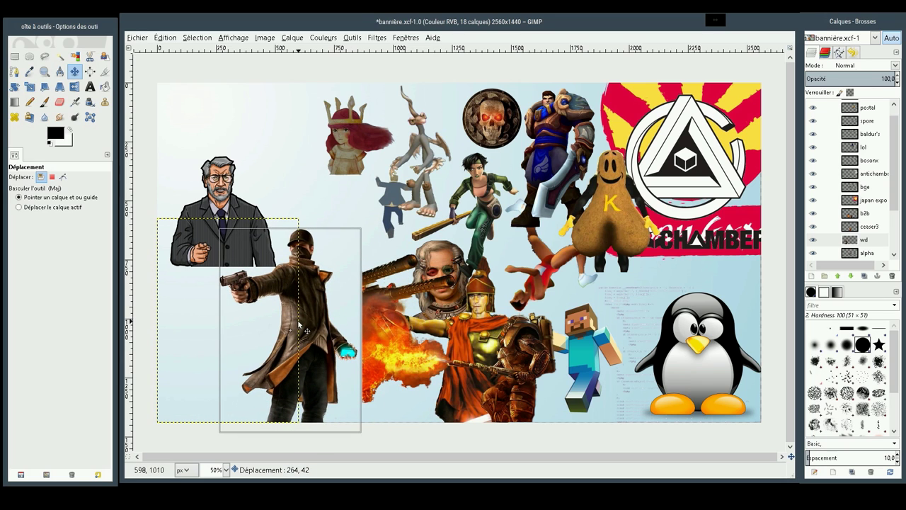
left_click_drag(298, 324, 249, 318)
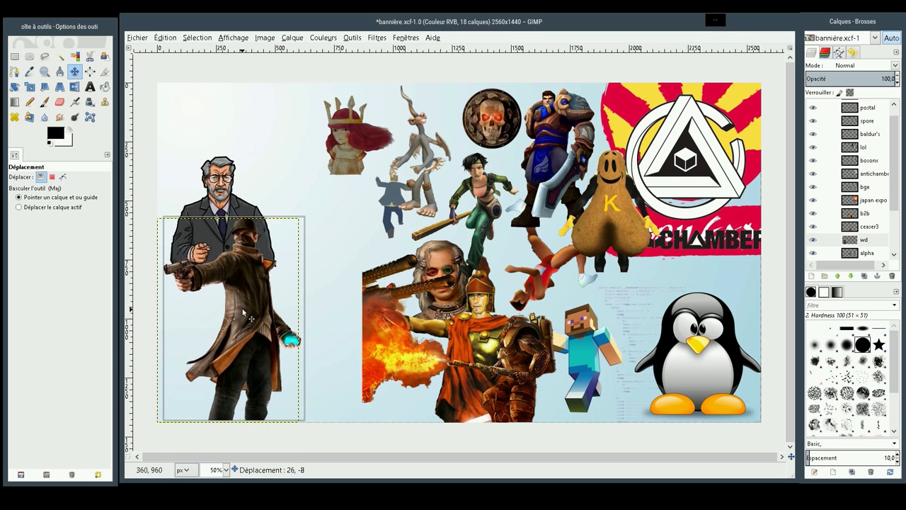
left_click_drag(249, 320, 240, 314)
left_click_drag(444, 262, 287, 221)
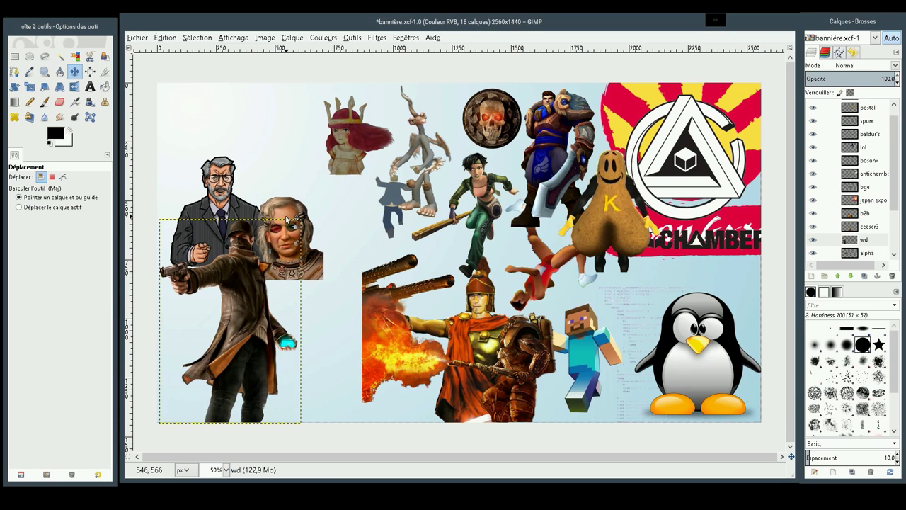
Drag the Roman soldier onto the gunman group and the flamethrower warrior left beside it
mouse_move(468, 322)
left_mouse_down()
mouse_move(302, 285)
mouse_move(328, 288)
left_mouse_up()
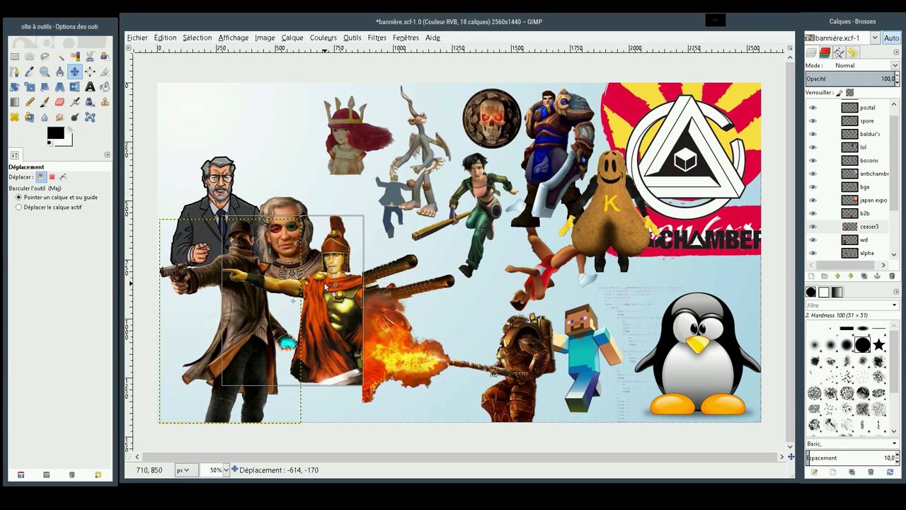
left_click_drag(328, 287, 327, 290)
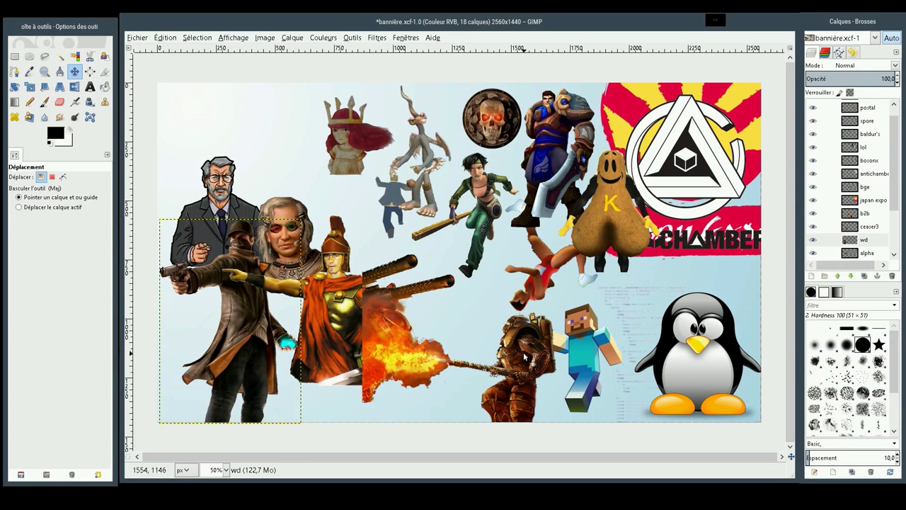
mouse_move(524, 354)
left_mouse_down()
mouse_move(281, 330)
mouse_move(291, 338)
mouse_move(512, 350)
mouse_move(509, 362)
left_mouse_up()
key("Page_Down")
key("Page_Down")
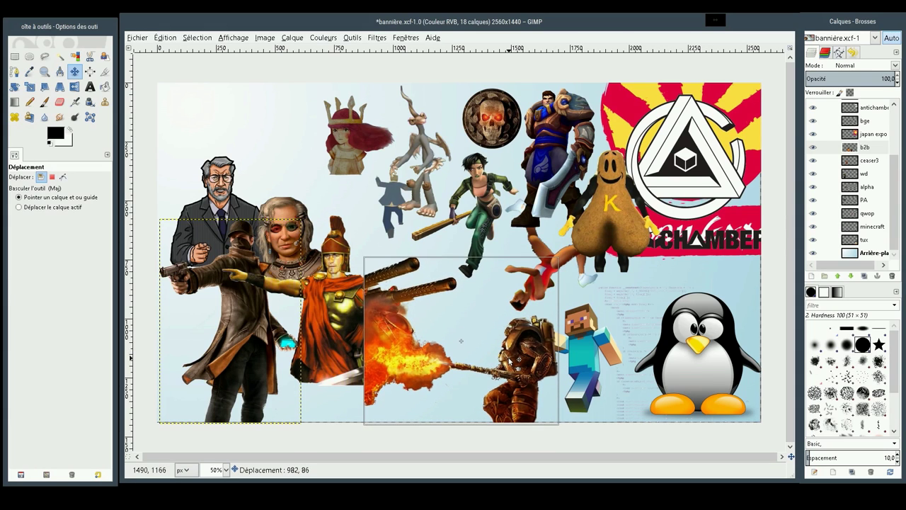
left_click_drag(509, 361, 509, 357)
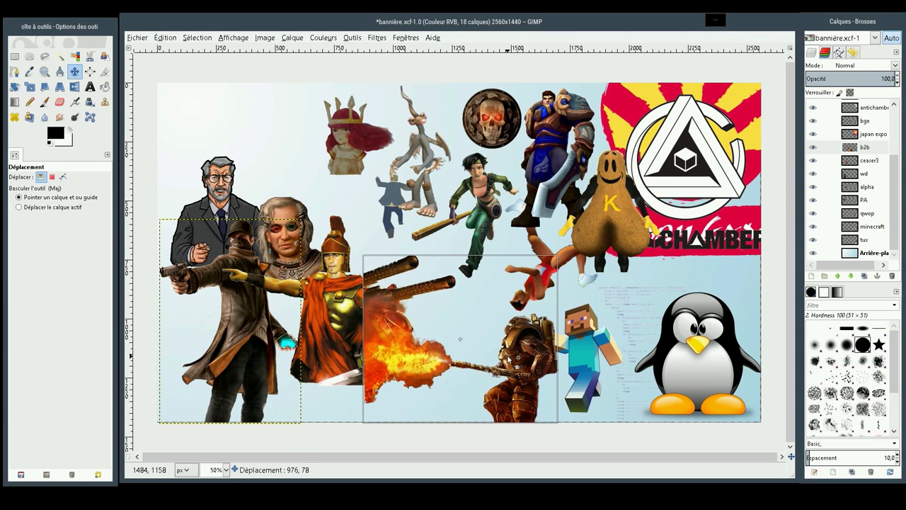
left_click_drag(510, 358, 511, 358)
left_click(528, 415)
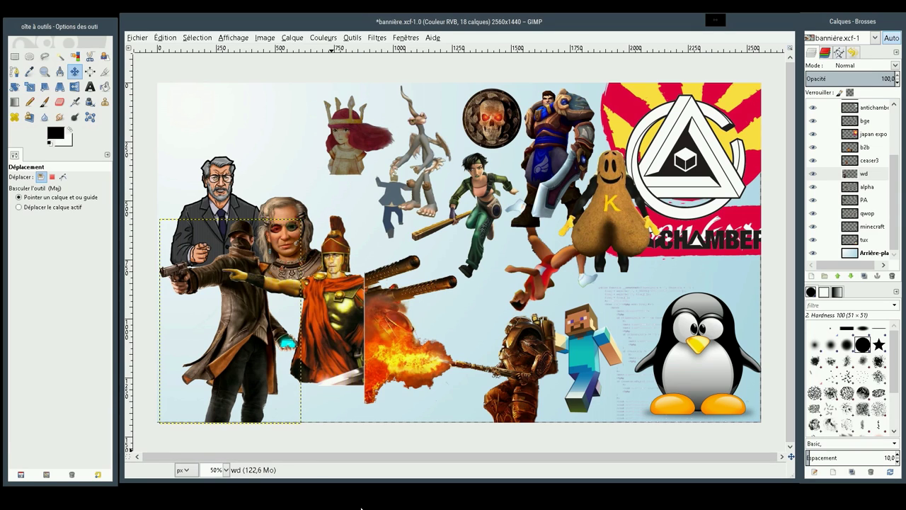
Save the banner project
left_click(138, 37)
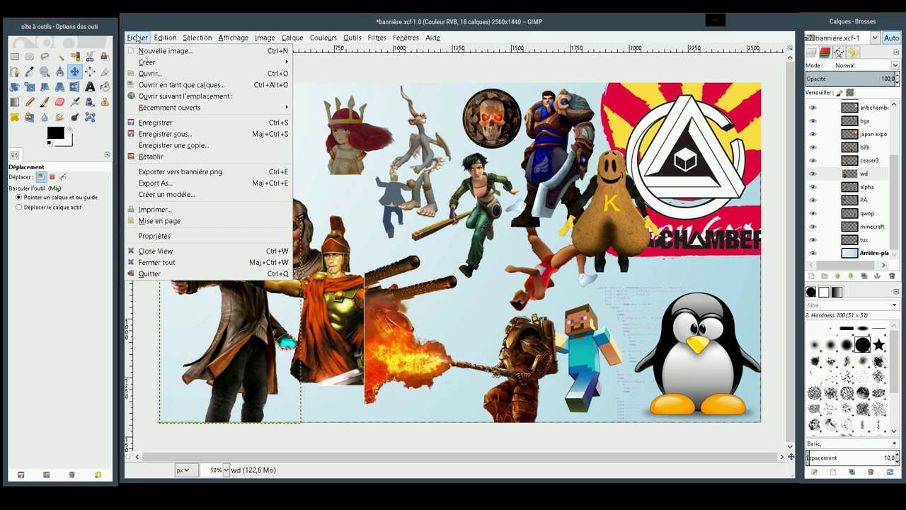
left_click(172, 122)
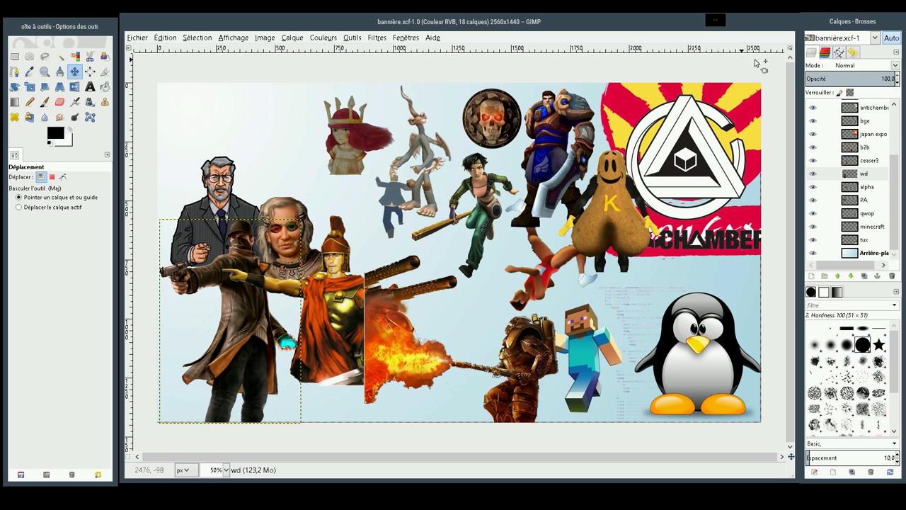
Paste the San Andreas street screenshot as an enlarged new layer, then remove it again
left_click(865, 252)
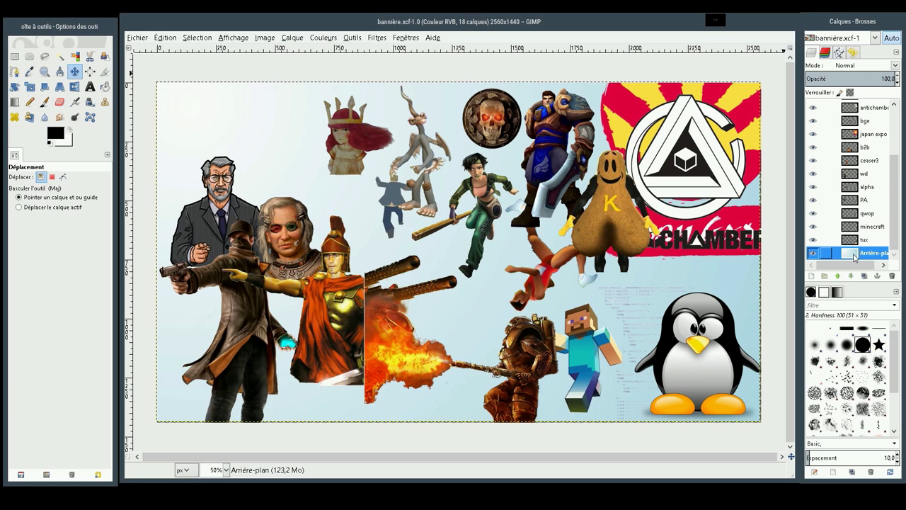
key("ctrl+v")
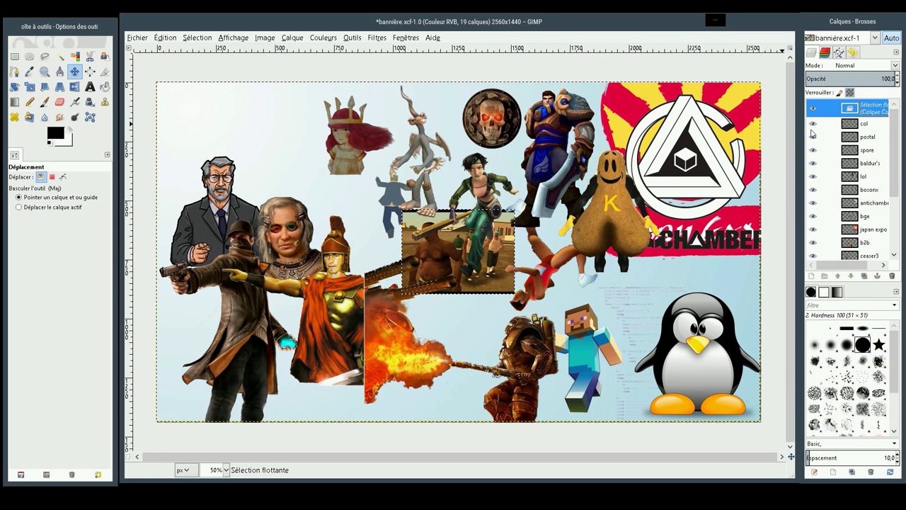
key("ctrl+shift+n")
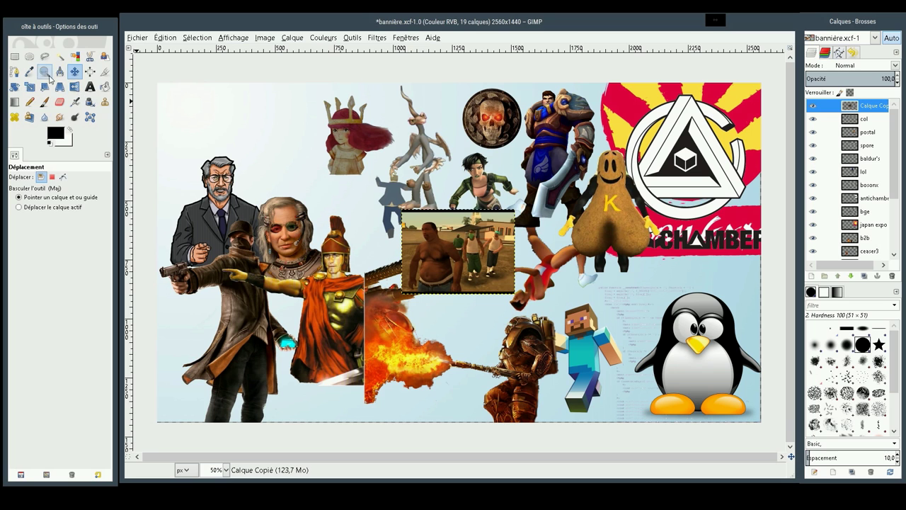
left_click(29, 86)
left_click(363, 194)
left_click_drag(363, 196, 227, 80)
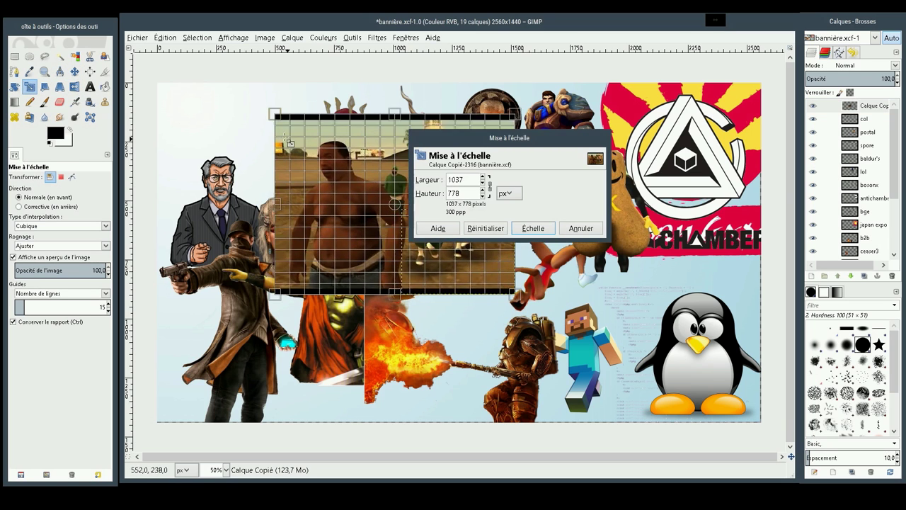
left_click(533, 229)
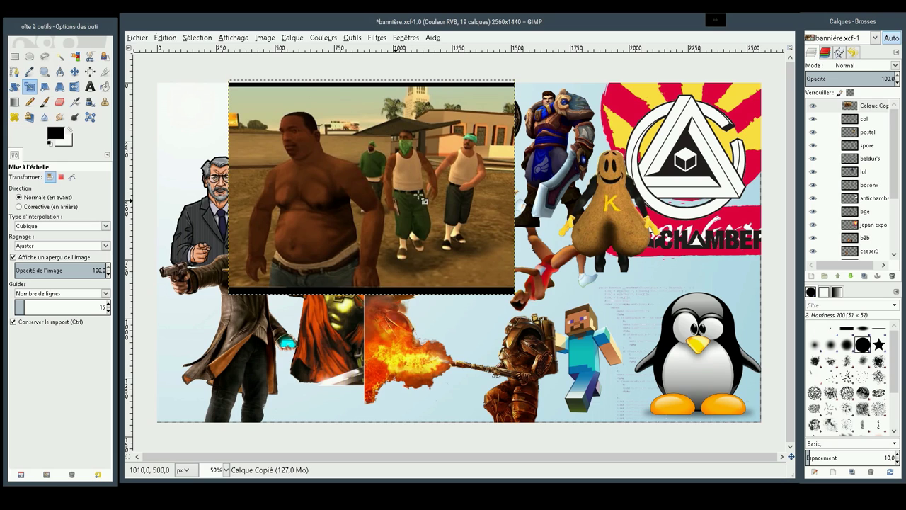
left_click(872, 108)
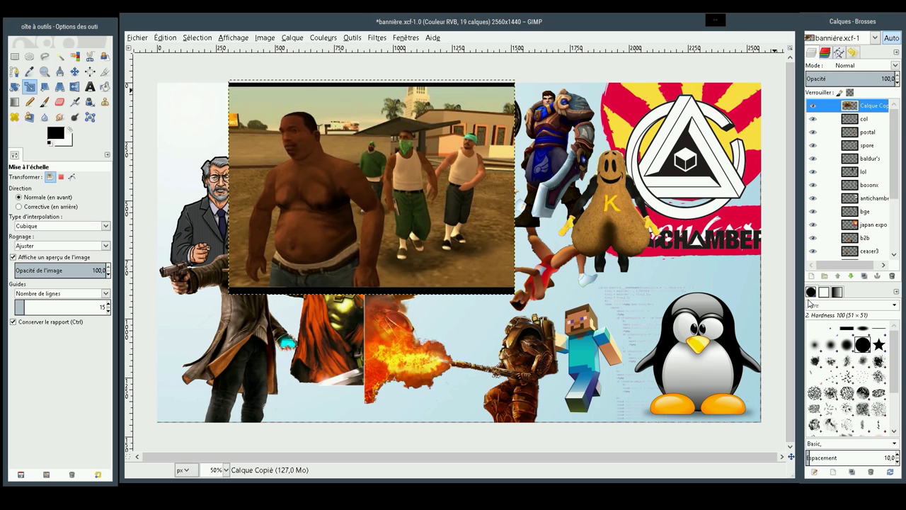
key("ctrl+z")
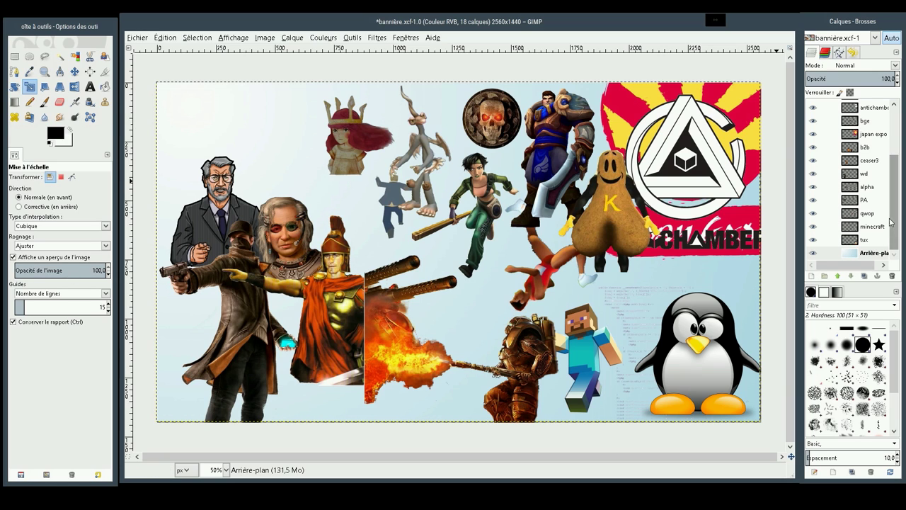
Paste the GTA San Andreas artwork above Arrière-plan as a new layer
left_click(871, 257)
key("ctrl+v")
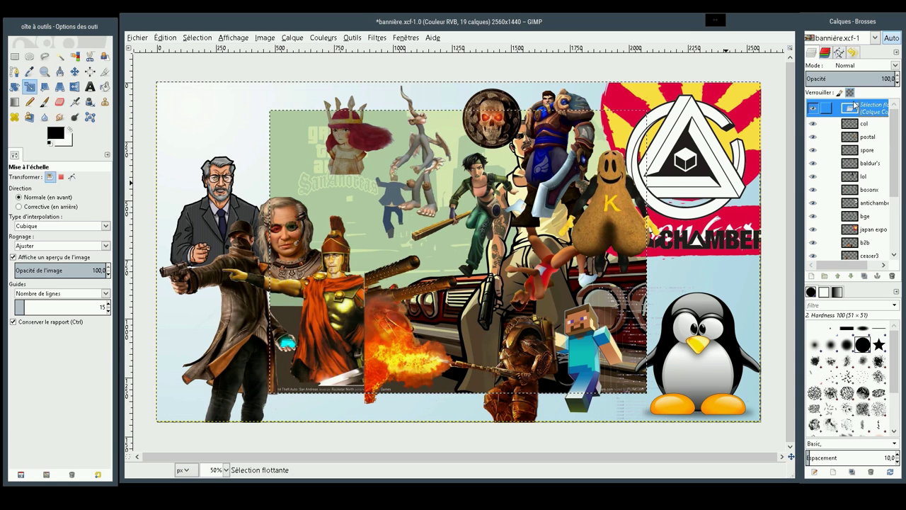
key("shift+ctrl+n")
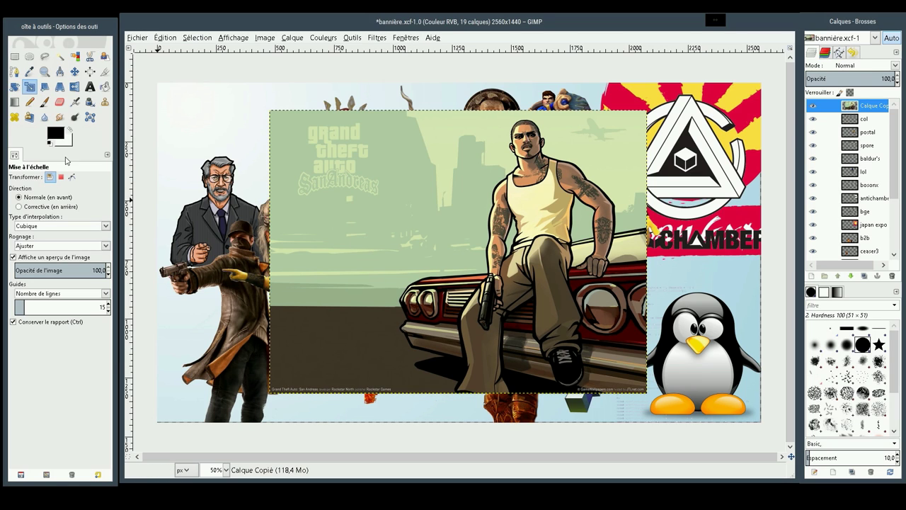
Mark a 700×1190 rectangle around the seated San Andreas character
left_click(14, 56)
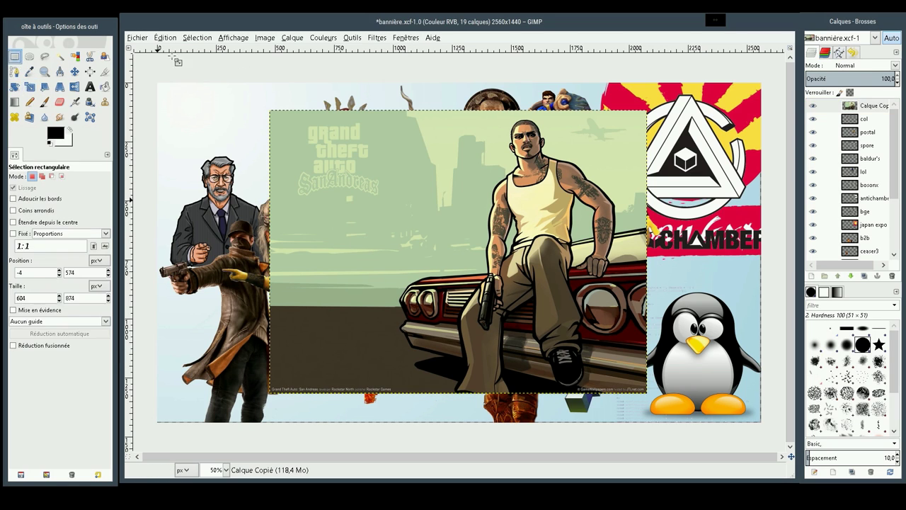
left_click_drag(652, 102, 451, 400)
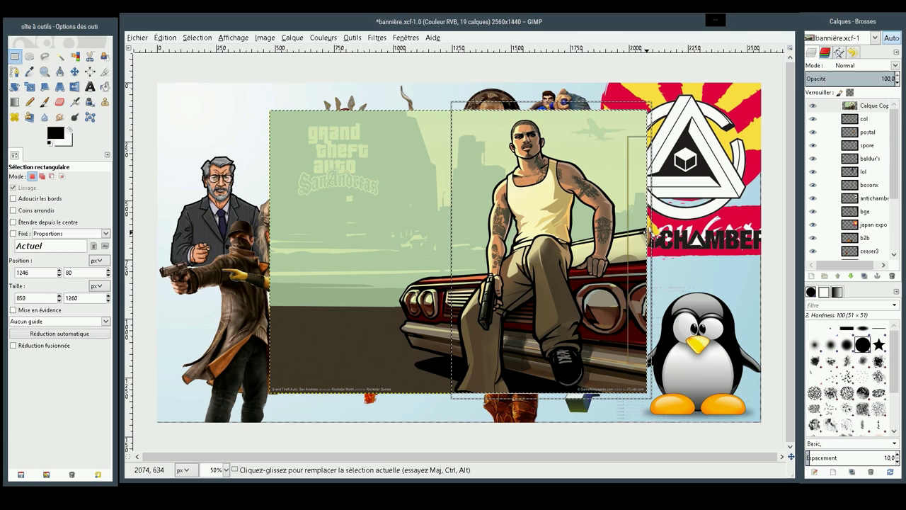
left_click_drag(645, 230, 609, 237)
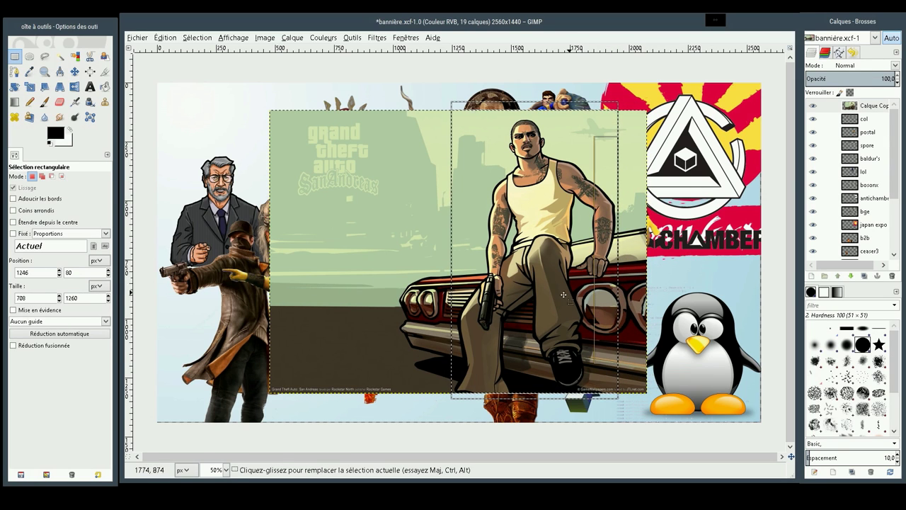
left_click_drag(498, 119, 496, 136)
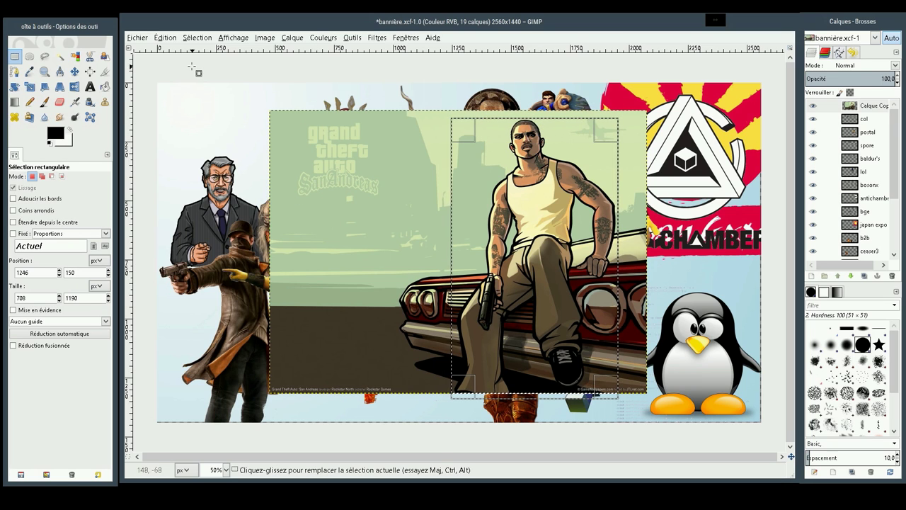
left_click(292, 38)
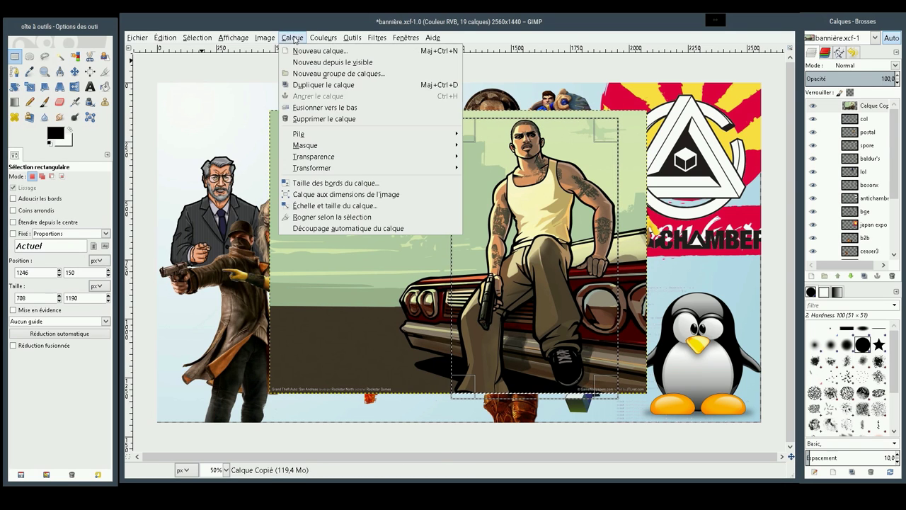
Crop the artwork to the selected character and drag it to the banner's top-left corner
left_click(361, 217)
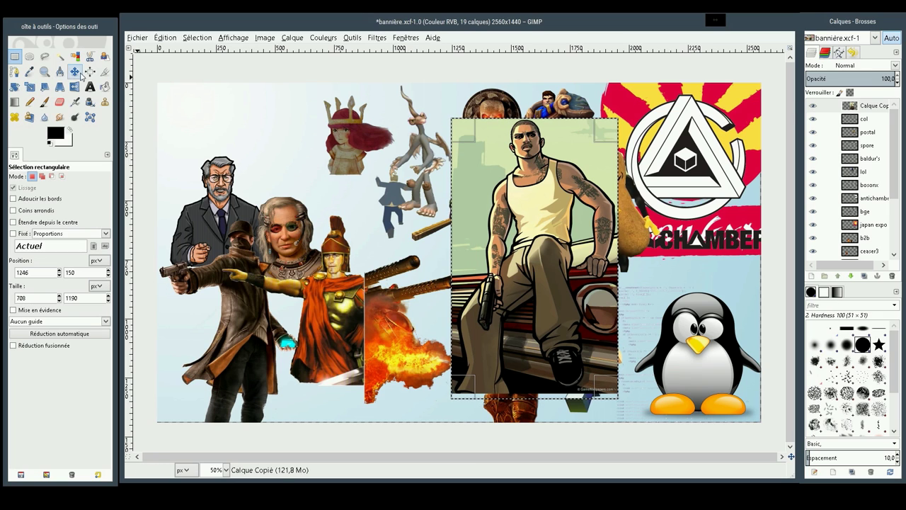
left_click(44, 72)
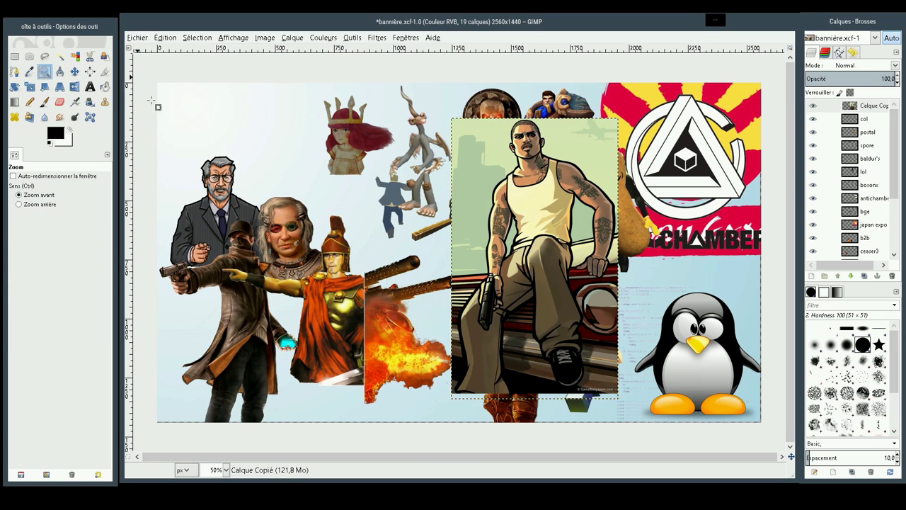
left_click(74, 72)
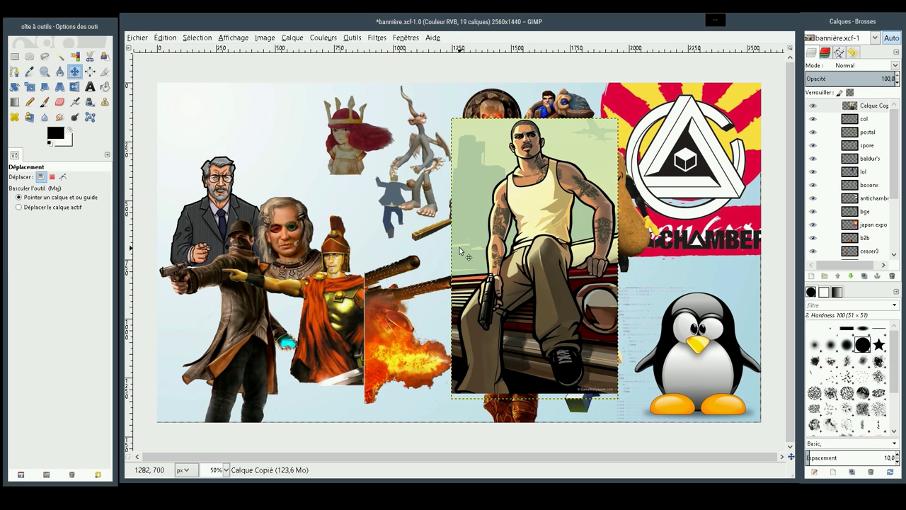
mouse_move(515, 233)
left_mouse_down()
mouse_move(237, 209)
mouse_move(225, 199)
left_mouse_up()
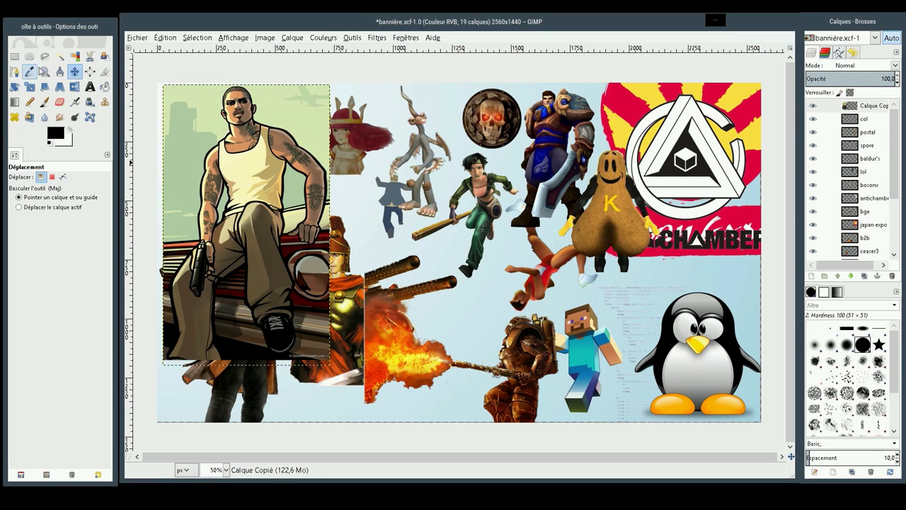
left_click(60, 56)
Fuzzy-select the backdrop around the San Andreas character, adding areas near the forearm and car
mouse_move(208, 125)
left_mouse_down()
mouse_move(226, 120)
mouse_move(209, 125)
left_mouse_up()
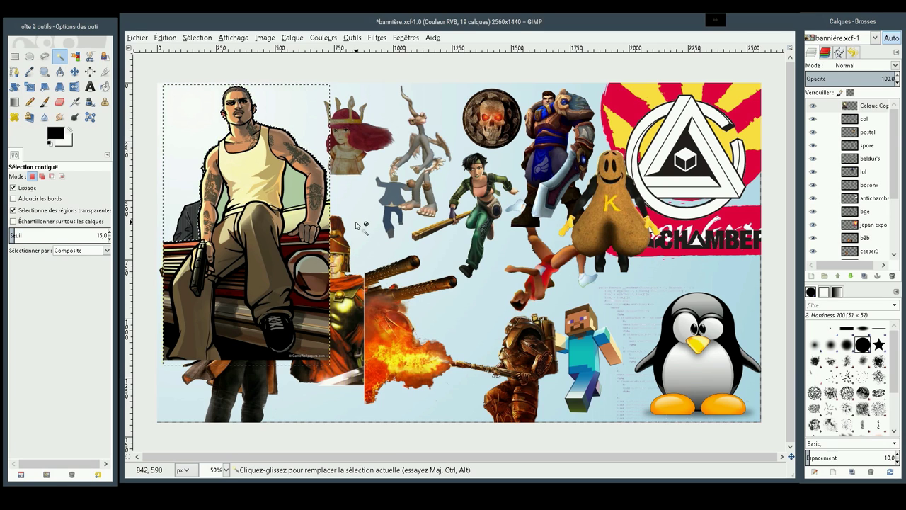
left_click_drag(293, 198, 348, 228)
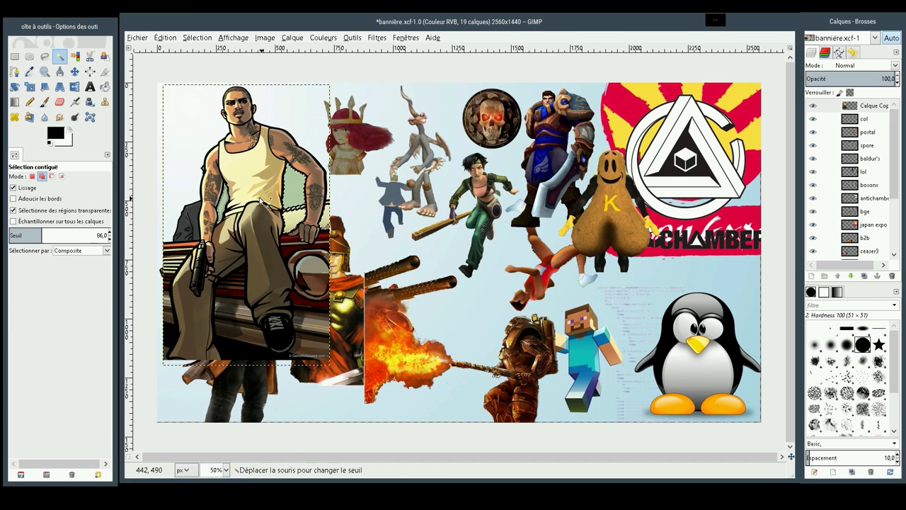
left_click(282, 205, "shift")
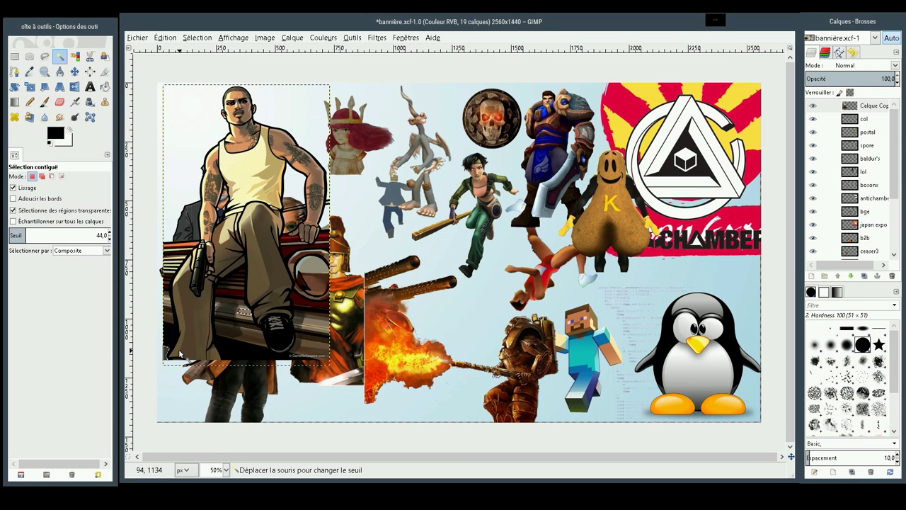
key("shift")
left_click_drag(244, 332, 259, 341)
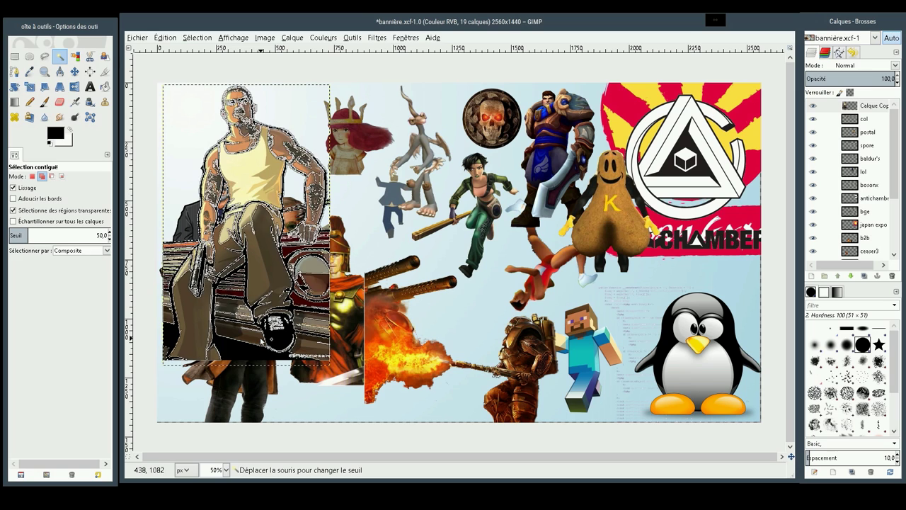
mouse_move(259, 341)
left_mouse_down()
mouse_move(261, 333)
mouse_move(339, 352)
mouse_move(297, 346)
left_mouse_up()
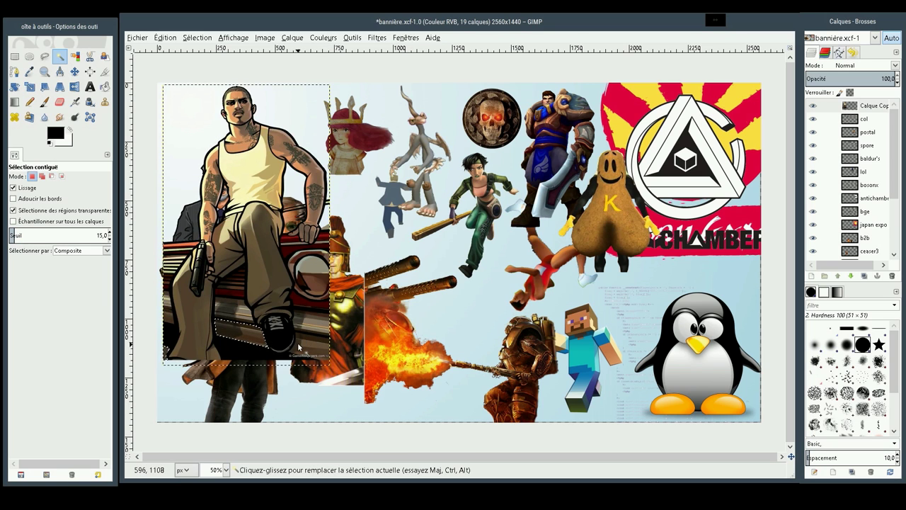
key("shift")
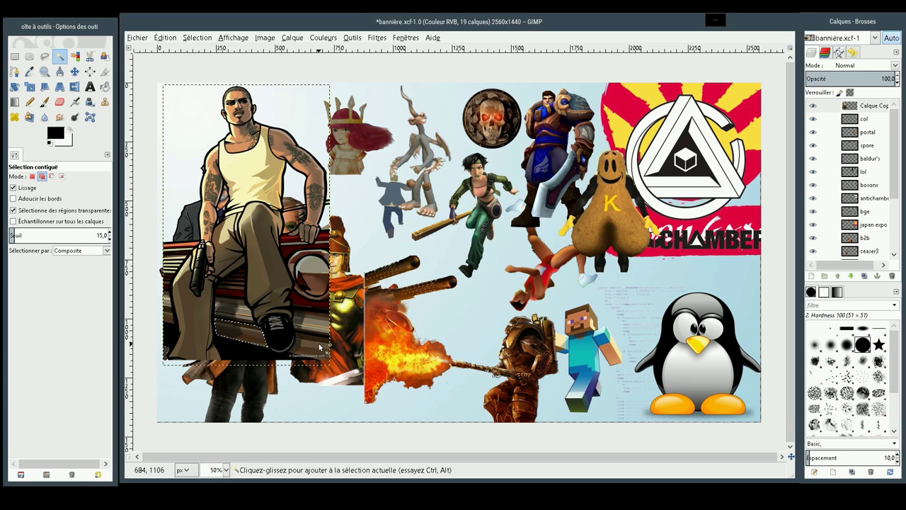
mouse_move(309, 348)
left_mouse_down()
mouse_move(356, 354)
mouse_move(331, 351)
mouse_move(326, 329)
mouse_move(353, 335)
mouse_move(309, 329)
left_mouse_up()
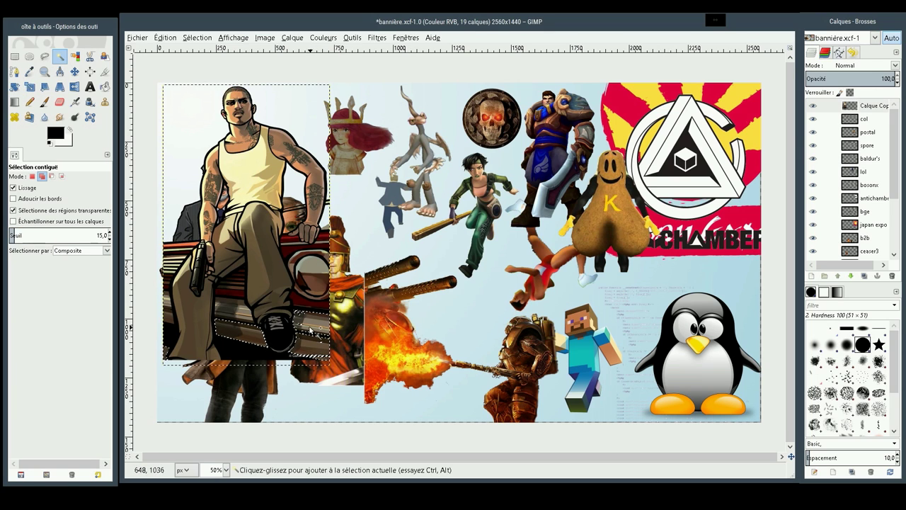
Add elliptical regions below the car and along the left side, undoing a mistaken cut
left_click(30, 56)
left_click_drag(356, 266, 297, 438)
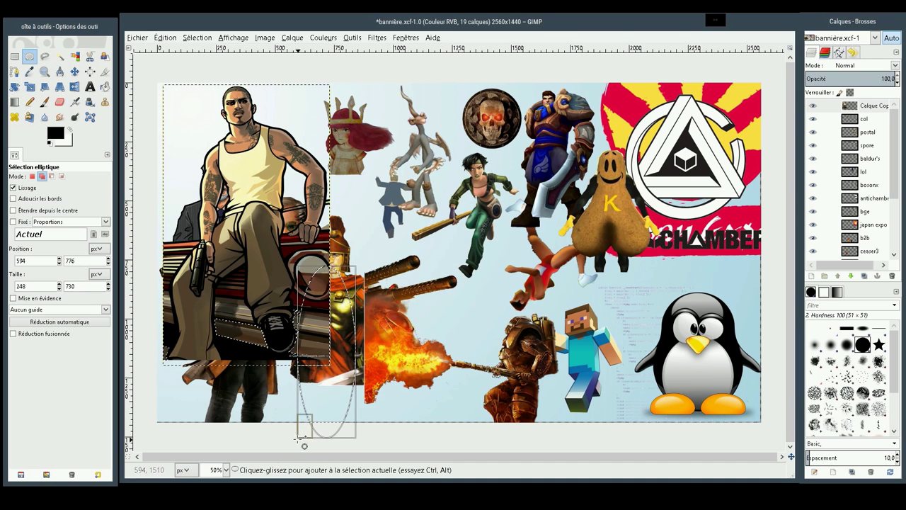
mouse_move(418, 408)
left_mouse_down()
mouse_move(281, 347)
mouse_move(288, 339)
left_mouse_up()
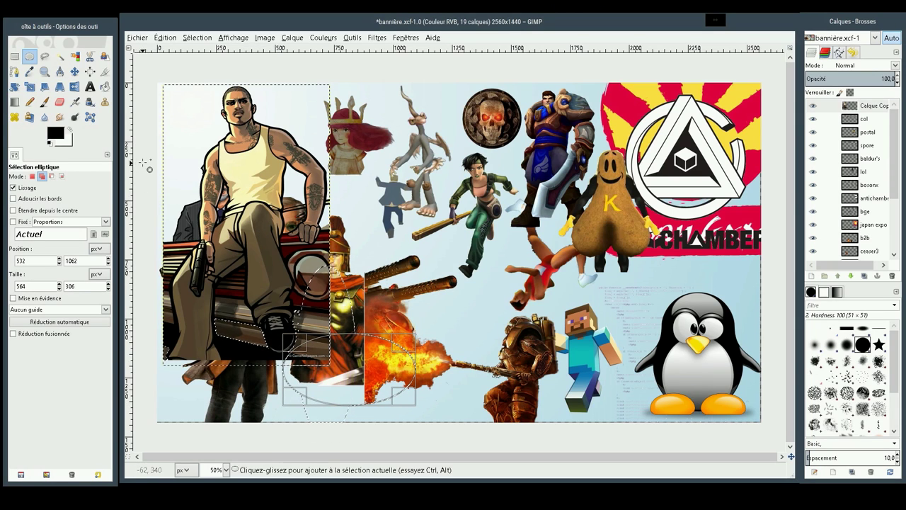
left_click_drag(143, 163, 191, 273)
mouse_move(165, 213)
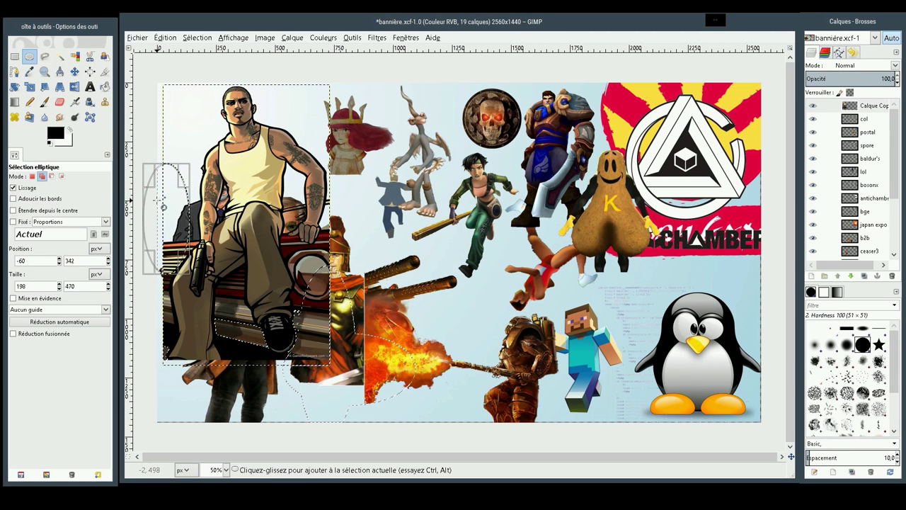
left_click_drag(163, 208, 203, 253)
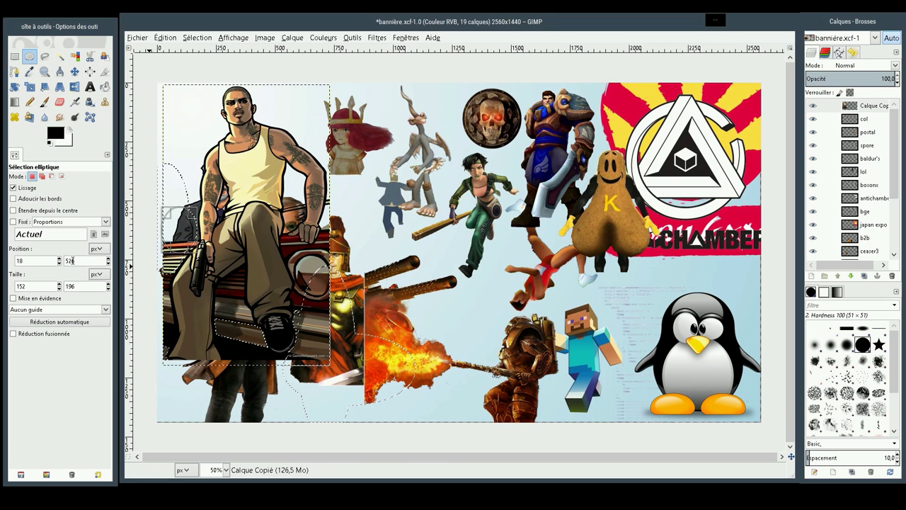
scroll(71, 260, "down", 2)
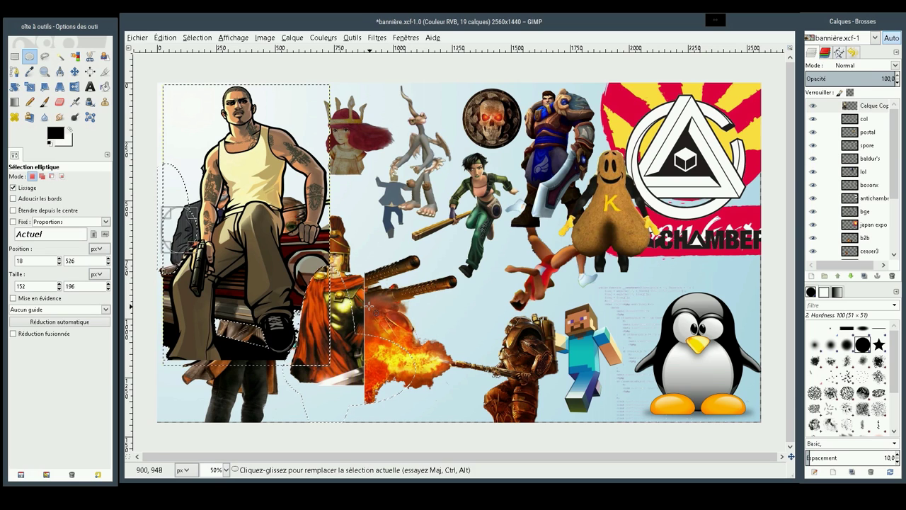
key("ctrl")
key("ctrl+z")
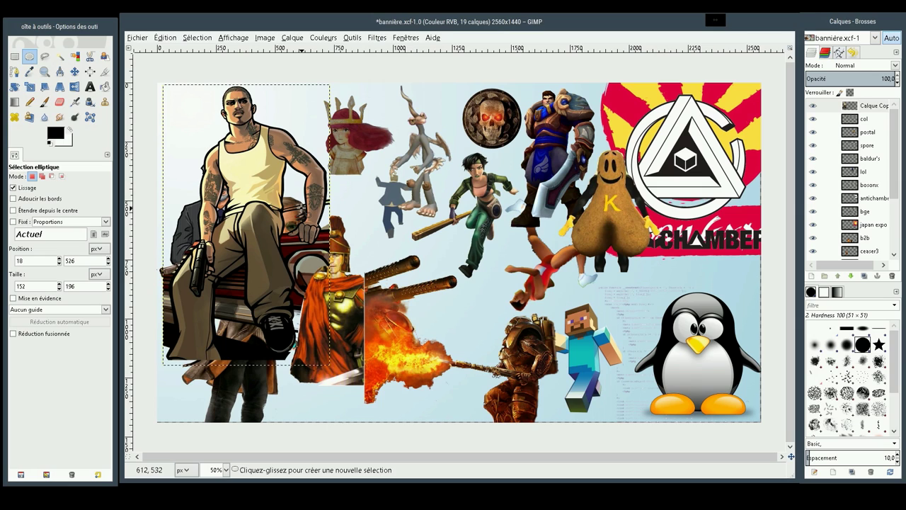
Hide the other character layers, including wd, alpha, PA, qwop, minecraft and tux
left_click(814, 120)
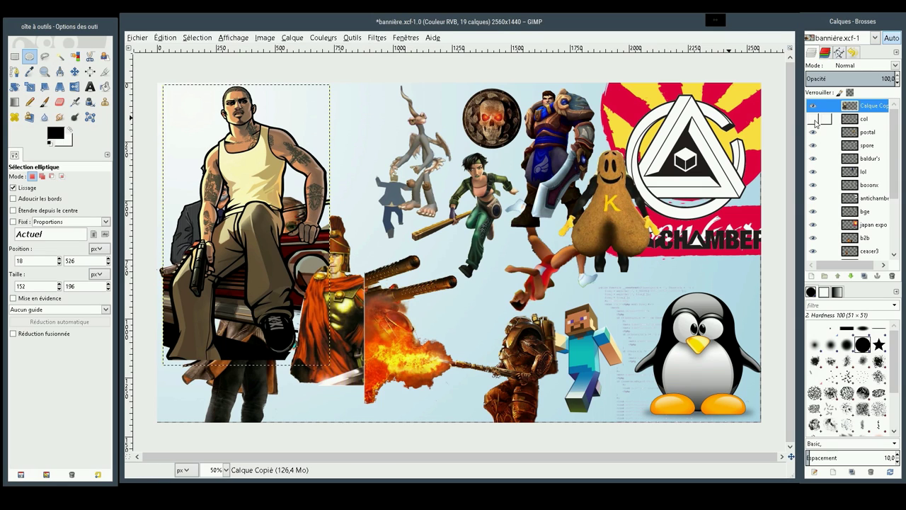
left_click_drag(816, 122, 813, 252)
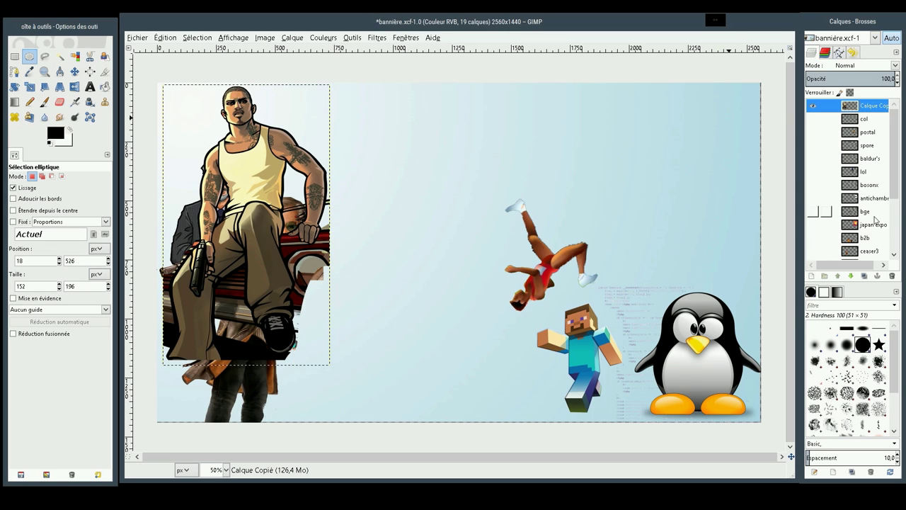
left_click_drag(901, 168, 897, 221)
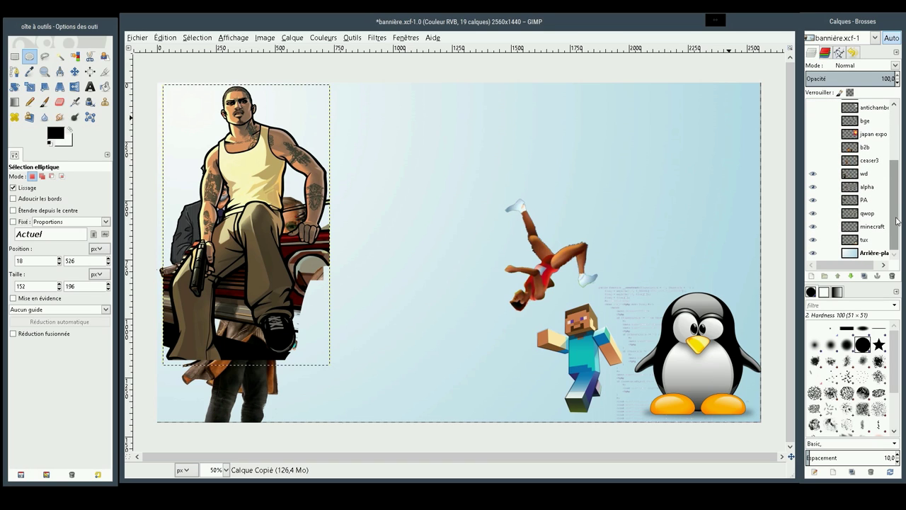
left_click(813, 174)
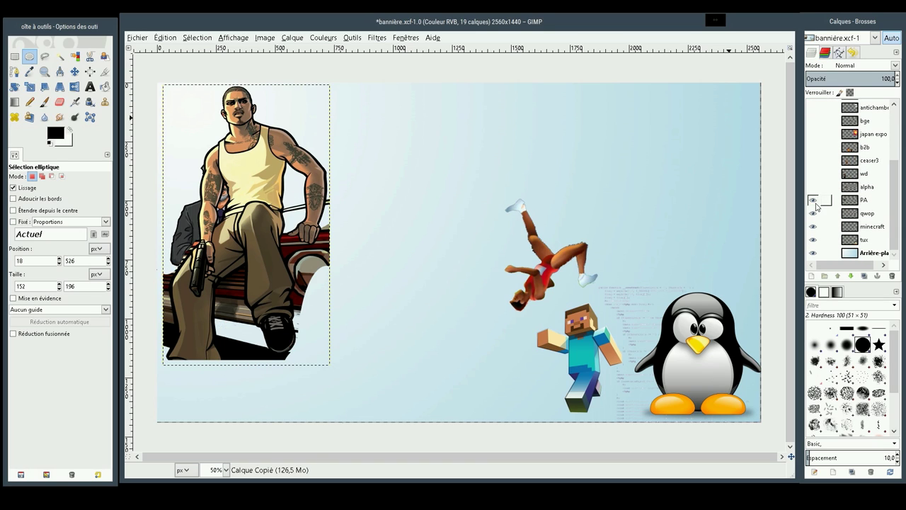
left_click(812, 200)
left_click_drag(814, 225, 814, 218)
left_click(813, 241)
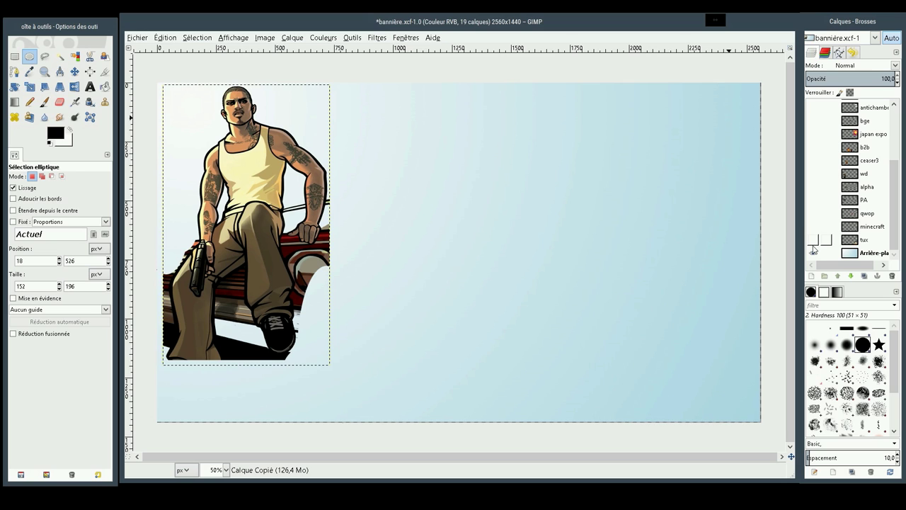
Toggle the Arrière-plan background off and back on to check the cut-out
left_click(814, 253)
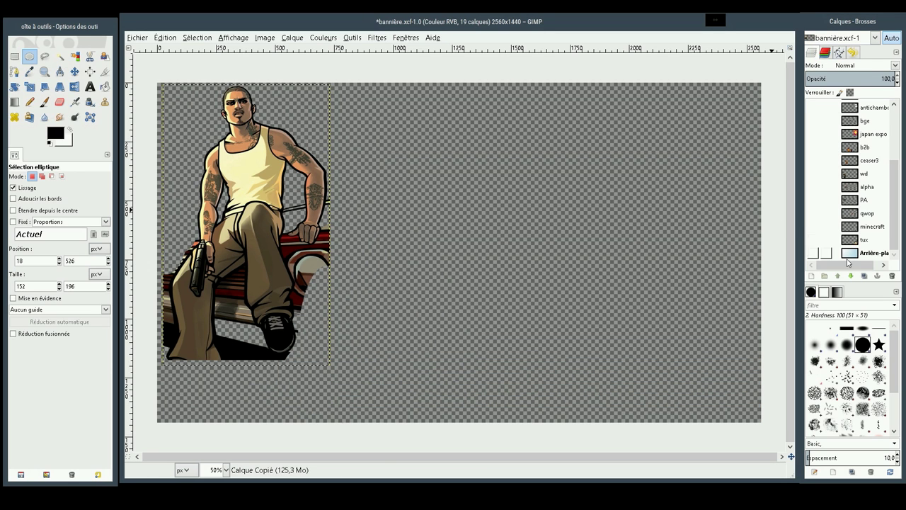
left_click(812, 253)
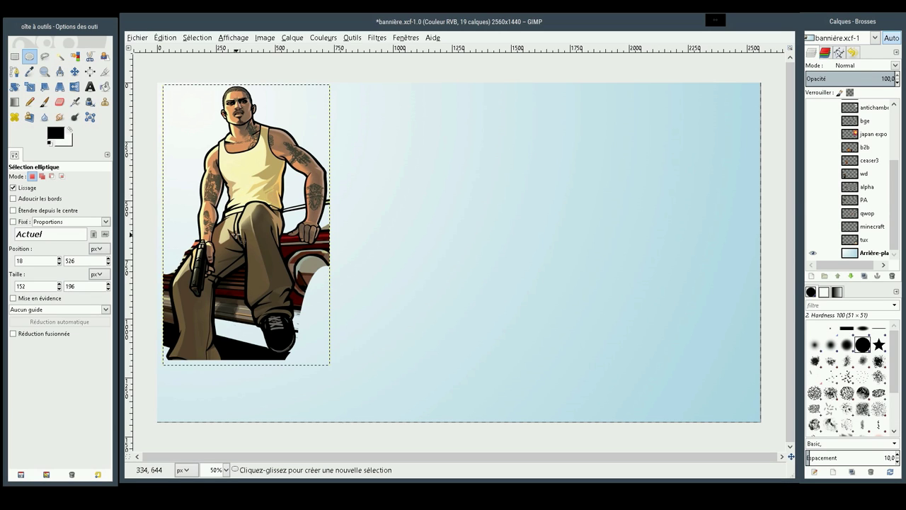
key("ctrl+c")
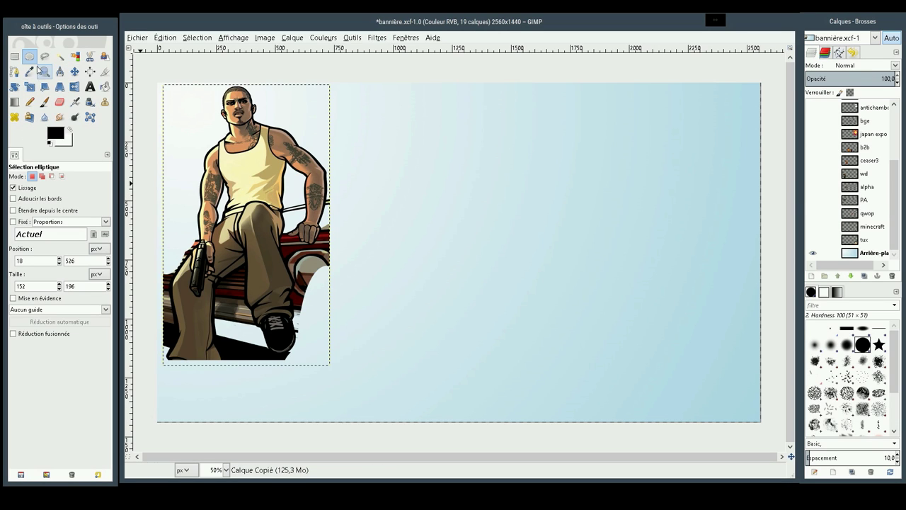
left_click(74, 72)
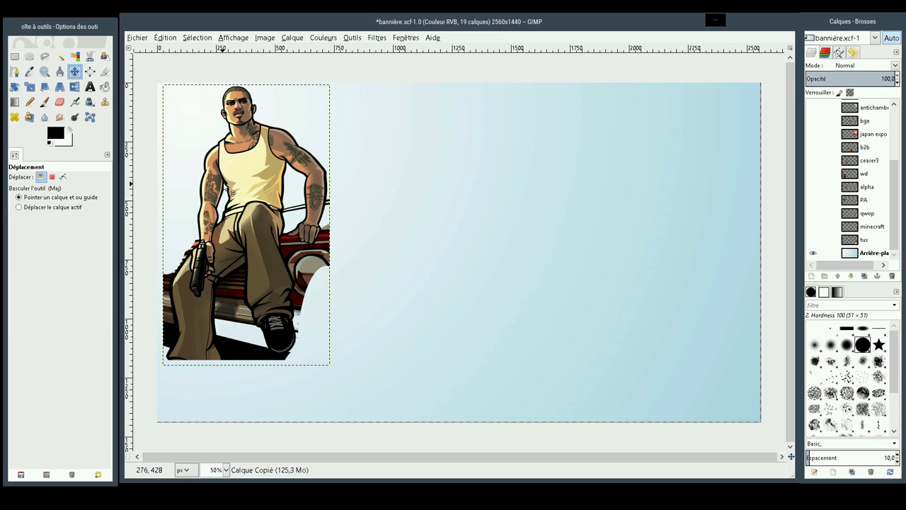
Center the GTA character on the banner and zoom in on his legs and the bench
left_click_drag(230, 191, 453, 209)
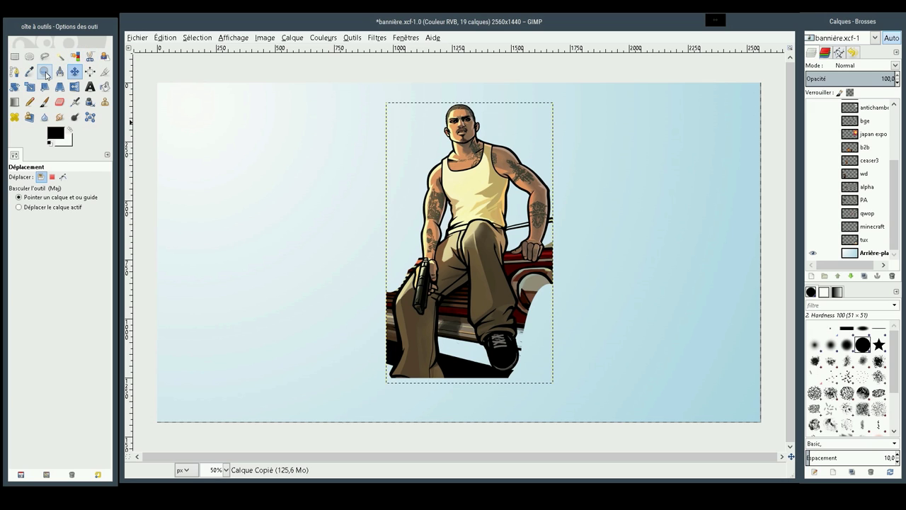
left_click(44, 71)
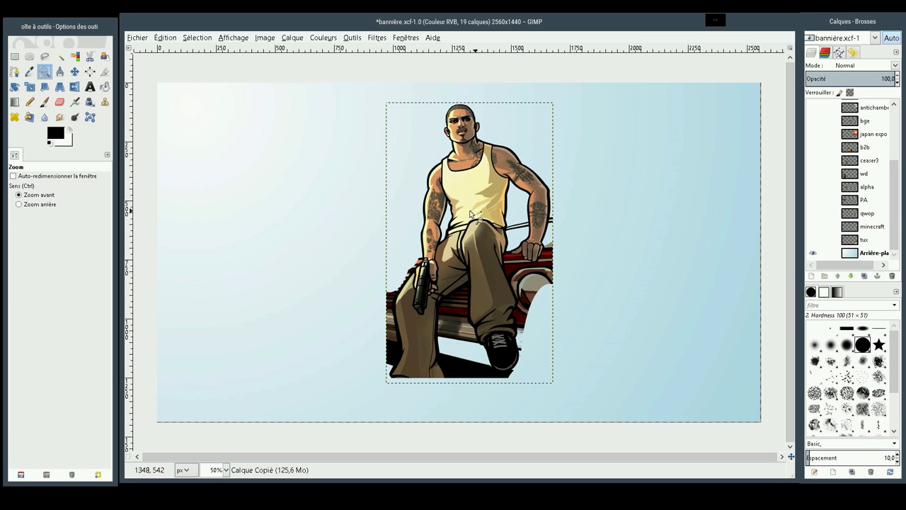
left_click_drag(455, 198, 564, 337)
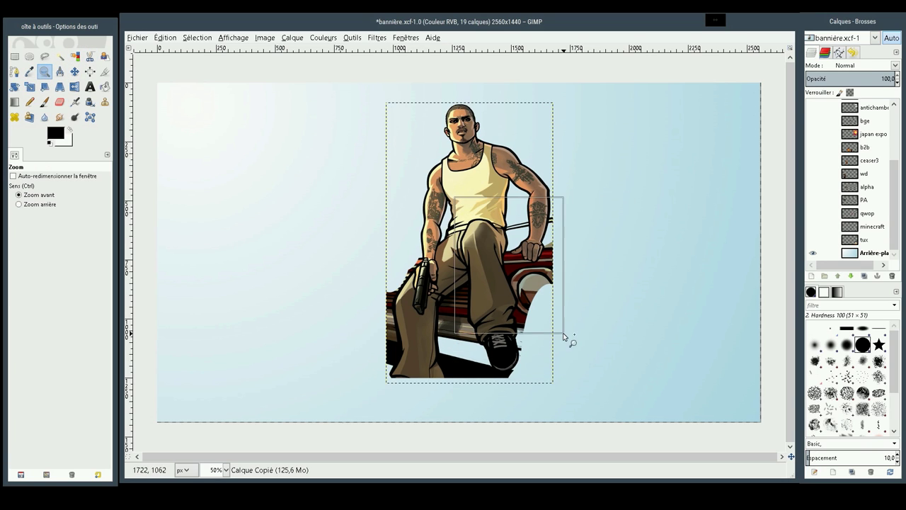
left_click_drag(564, 337, 563, 341)
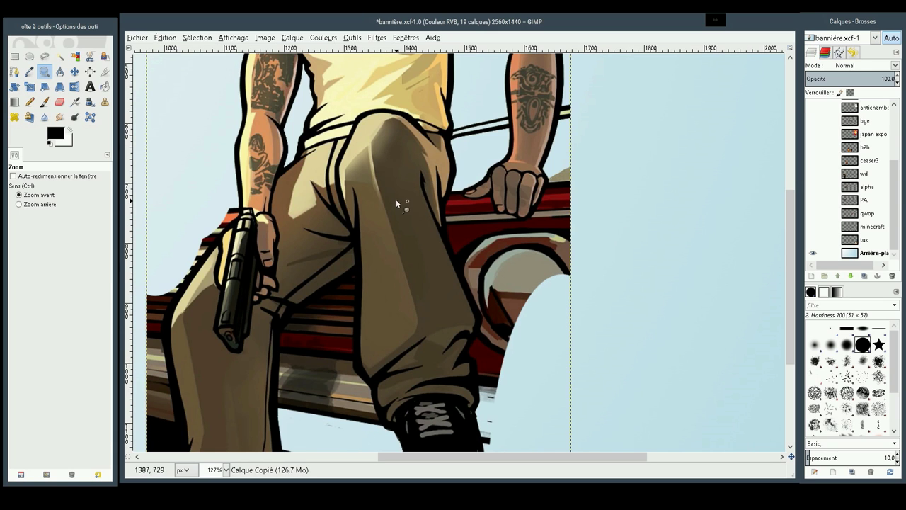
Erase the stray dark line near the right arm and the strip along the right edge
left_click(60, 101)
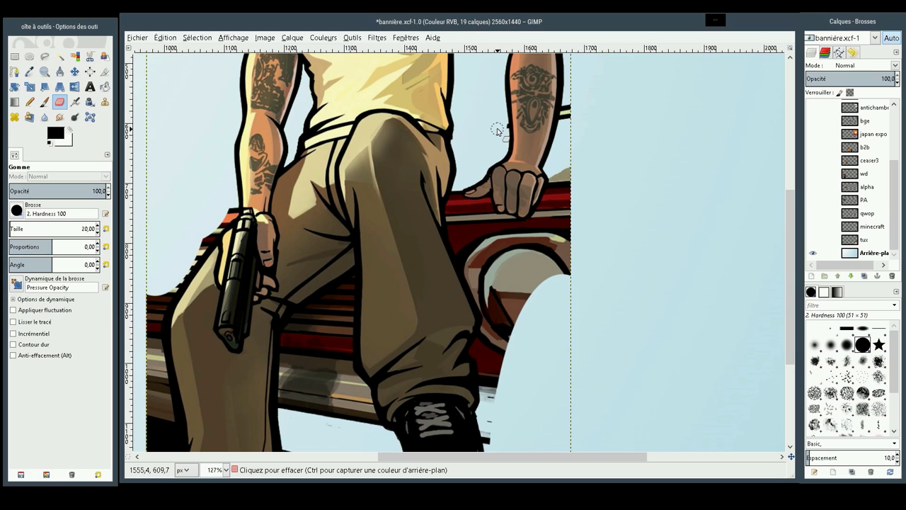
left_click(501, 129)
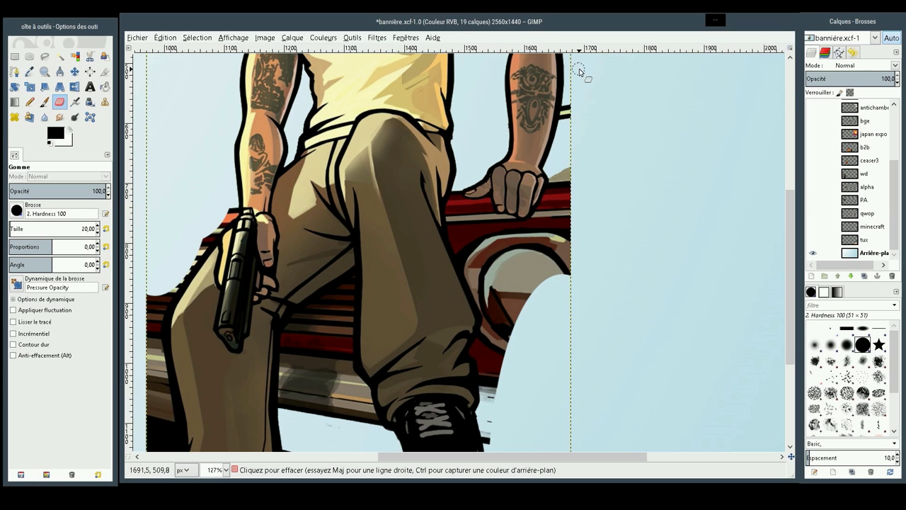
left_click_drag(574, 106, 569, 126)
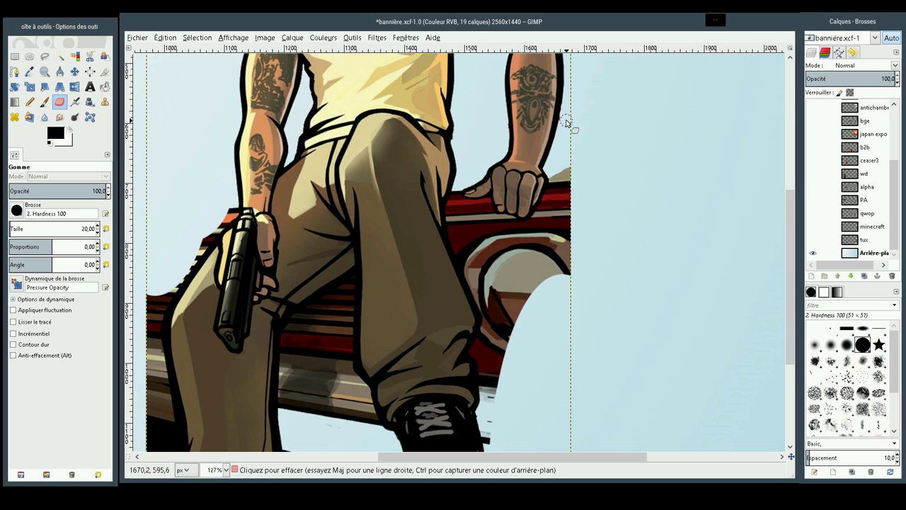
left_click_drag(566, 162, 568, 307)
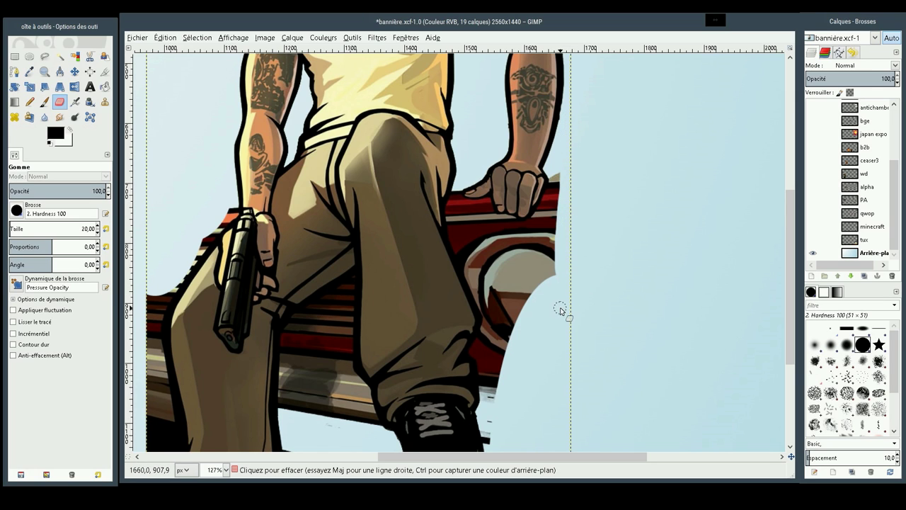
With a larger eraser brush, erase the bench's right edge and top beside the hand
key("ctrl+c")
mouse_move(532, 275)
left_mouse_down()
mouse_move(574, 212)
mouse_move(507, 354)
mouse_move(506, 409)
left_mouse_up()
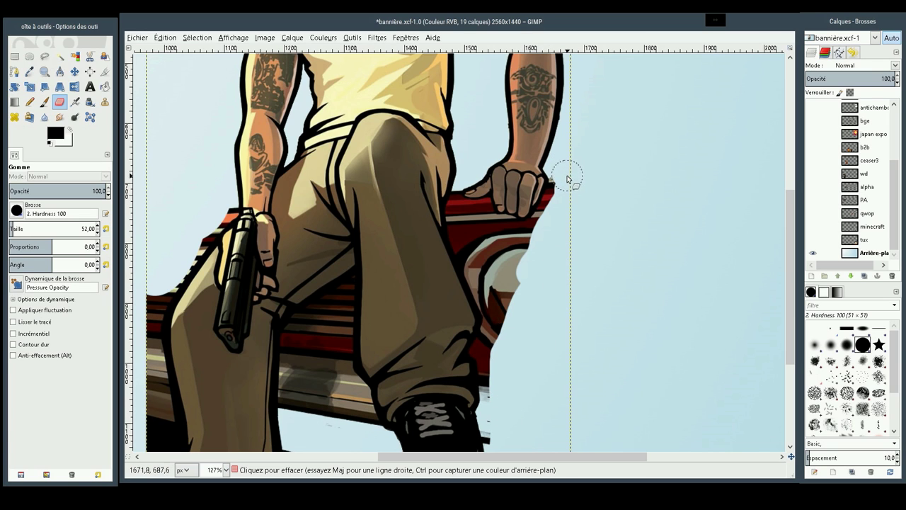
mouse_move(572, 178)
left_mouse_down()
mouse_move(536, 242)
mouse_move(512, 247)
mouse_move(497, 264)
mouse_move(500, 324)
mouse_move(513, 281)
mouse_move(493, 298)
mouse_move(485, 263)
mouse_move(479, 273)
left_mouse_up()
mouse_move(474, 235)
left_mouse_down()
mouse_move(463, 211)
mouse_move(462, 236)
mouse_move(505, 314)
mouse_move(490, 349)
mouse_move(497, 430)
left_mouse_up()
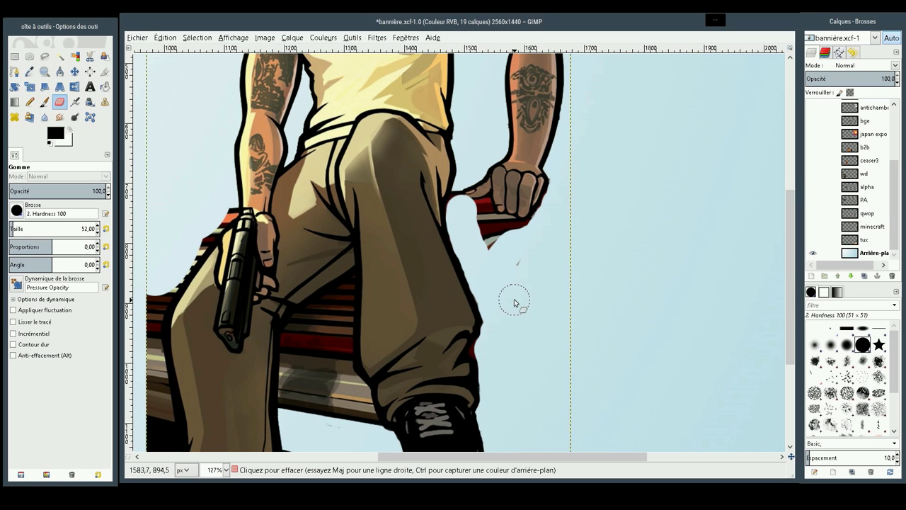
Erase the red stripes below the fist and near the gun, and the bench left of the leg
left_click_drag(502, 257, 484, 233)
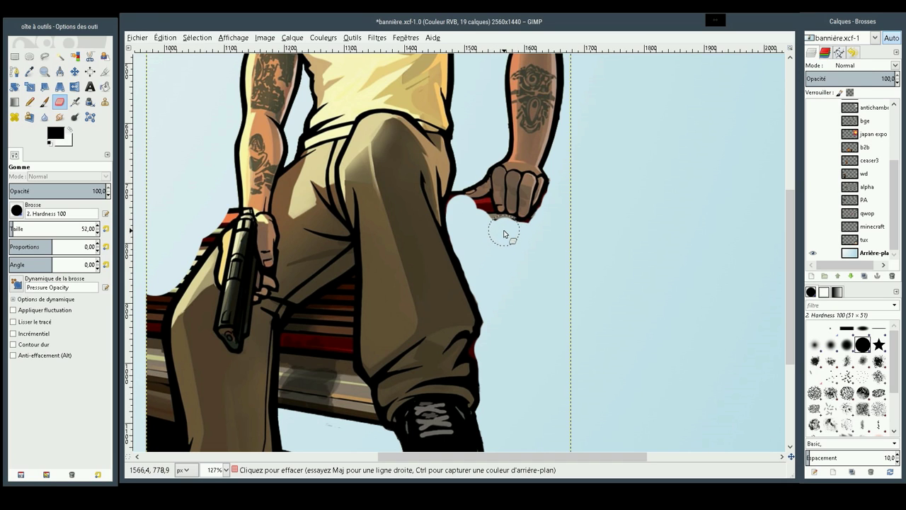
left_click_drag(494, 233, 477, 220)
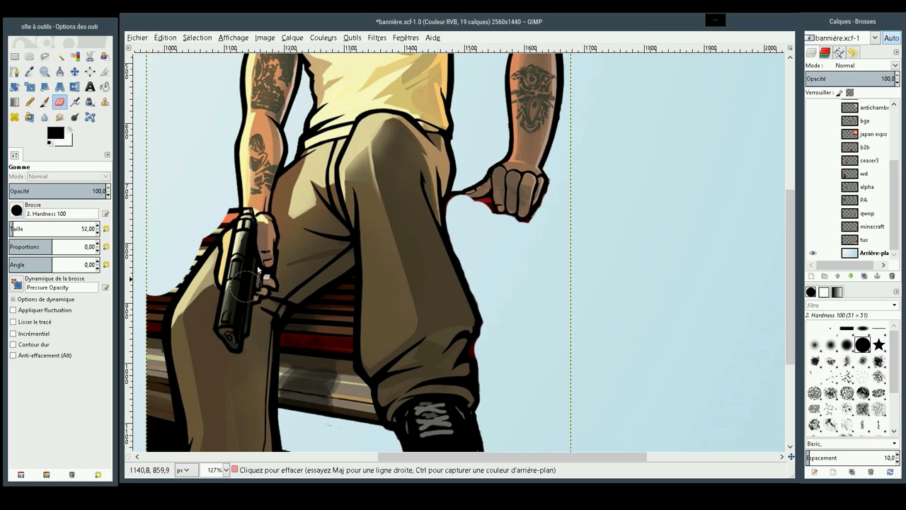
mouse_move(216, 205)
left_mouse_down()
mouse_move(220, 213)
mouse_move(189, 250)
left_mouse_up()
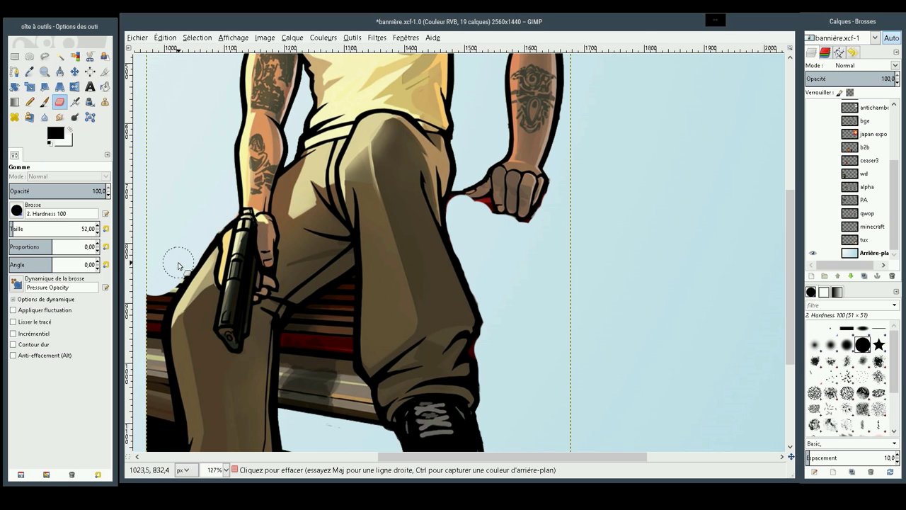
left_click_drag(172, 271, 140, 326)
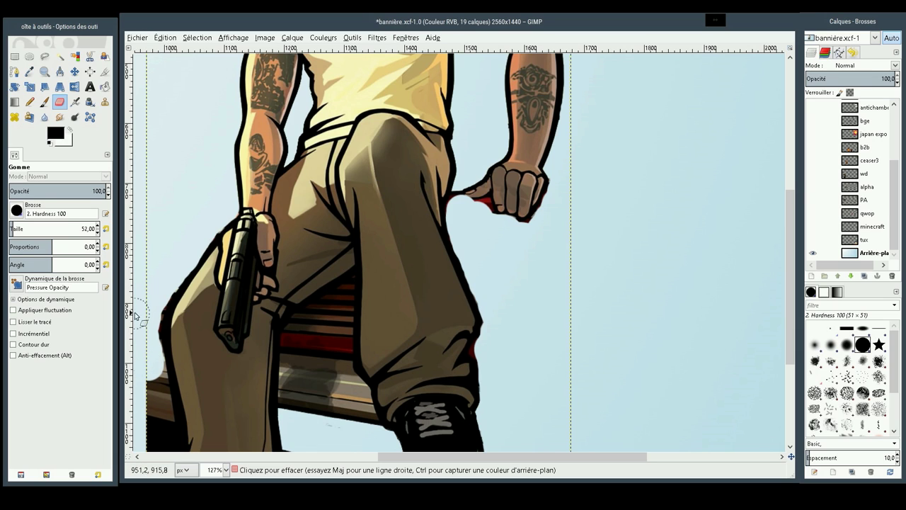
left_click_drag(148, 366, 162, 444)
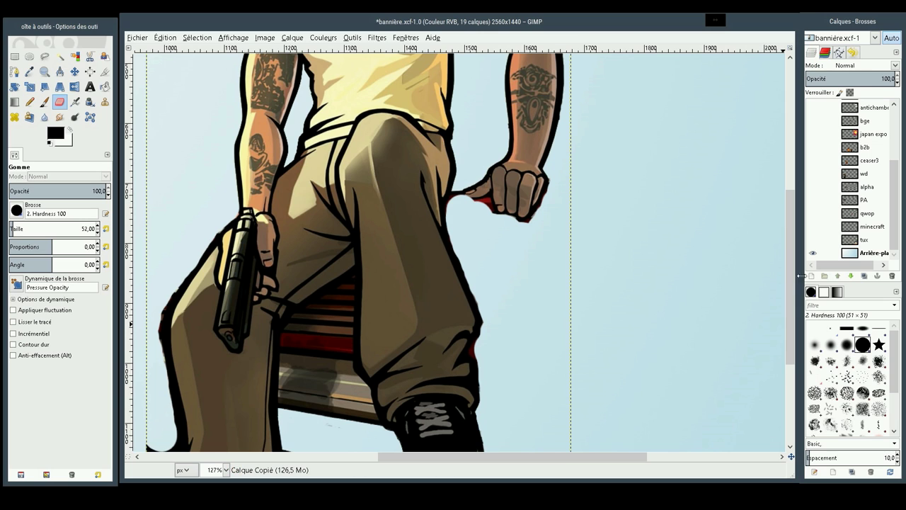
Erase the bench remnants along the lower left leg and the shadow corner under the bench
left_click_drag(794, 263, 791, 327)
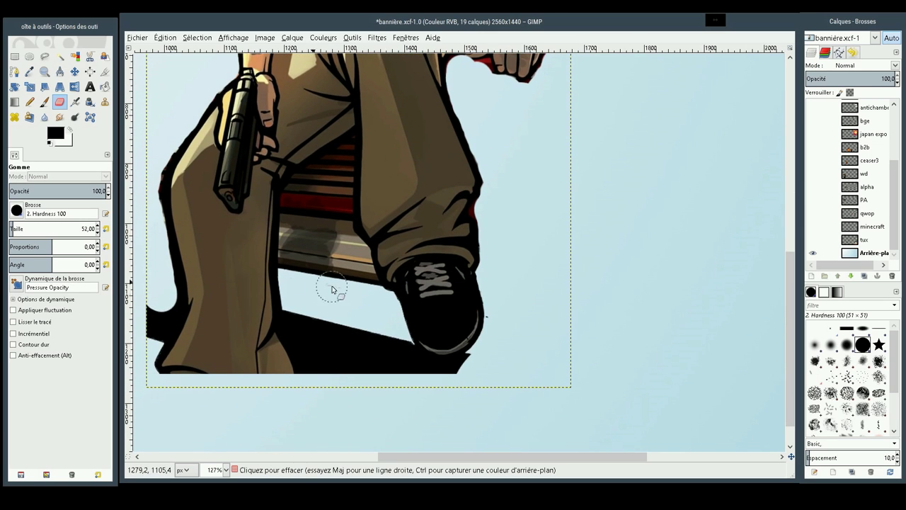
left_click_drag(143, 320, 162, 307)
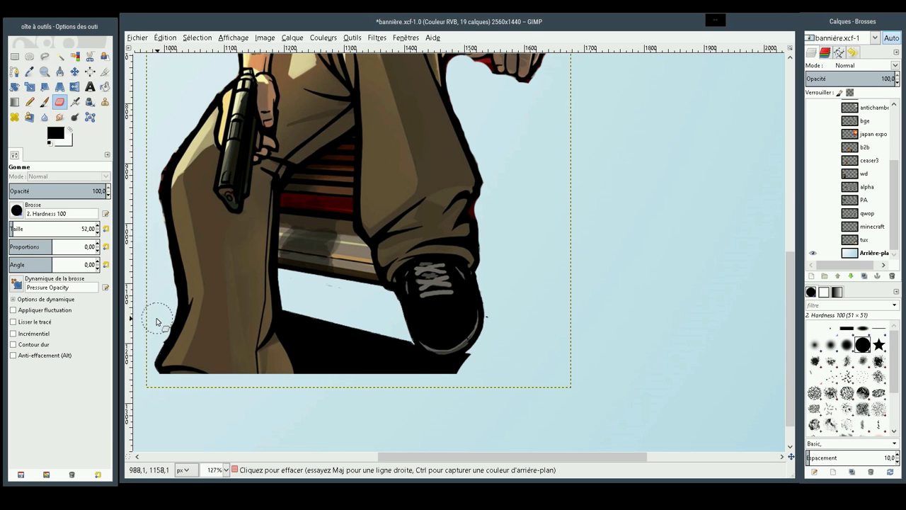
left_click_drag(162, 308, 154, 336)
mouse_move(287, 313)
left_mouse_down()
mouse_move(299, 319)
mouse_move(314, 359)
mouse_move(323, 318)
mouse_move(354, 370)
mouse_move(366, 337)
mouse_move(394, 344)
mouse_move(404, 363)
mouse_move(431, 376)
mouse_move(479, 370)
mouse_move(429, 378)
mouse_move(407, 368)
mouse_move(378, 395)
mouse_move(425, 376)
mouse_move(409, 369)
left_mouse_up()
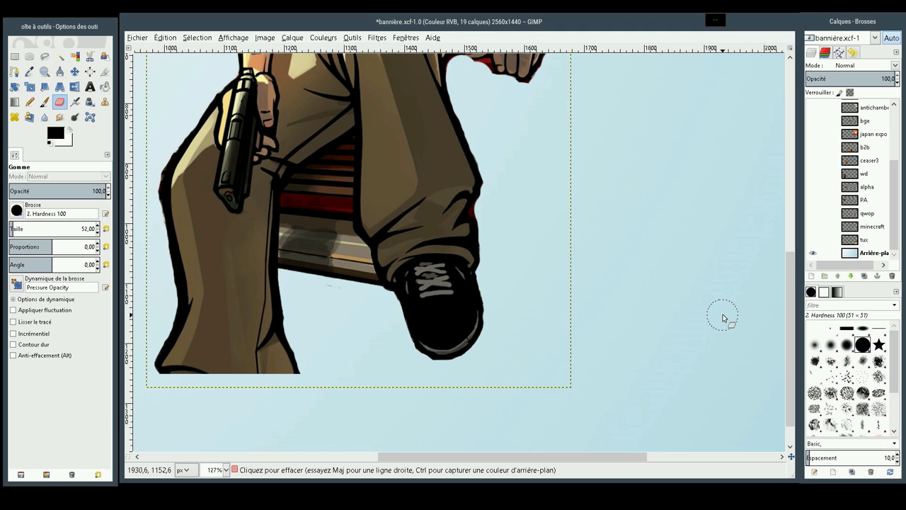
Reduce the eraser size to 10 and erase the red edge beside the fist
left_click_drag(790, 305, 788, 203)
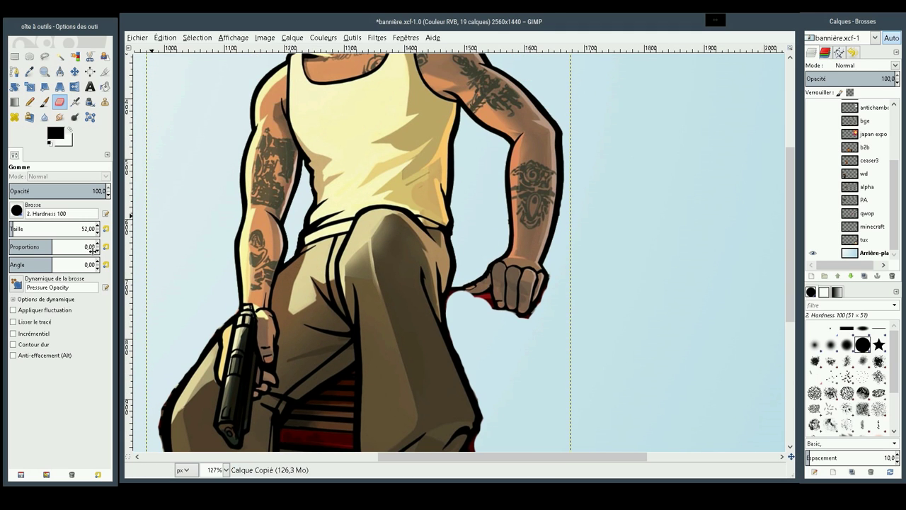
scroll(99, 236, "down", 6)
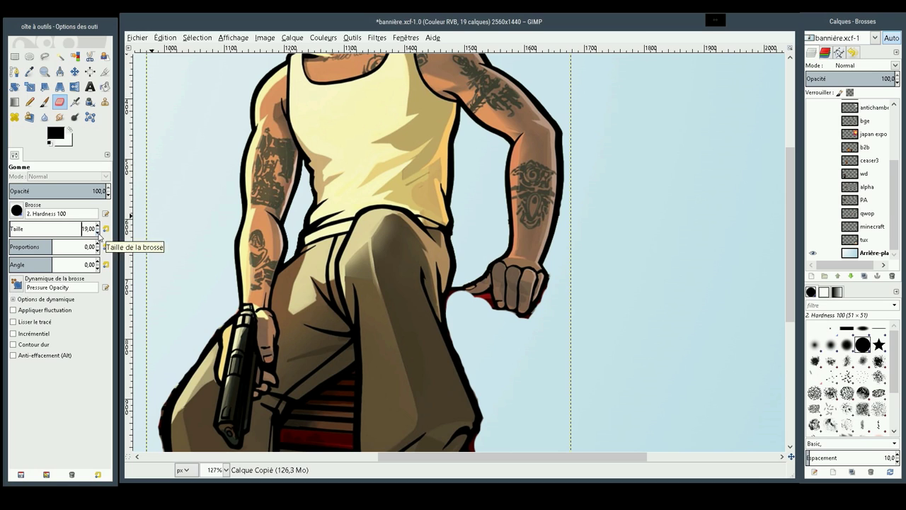
scroll(98, 239, "down", 1)
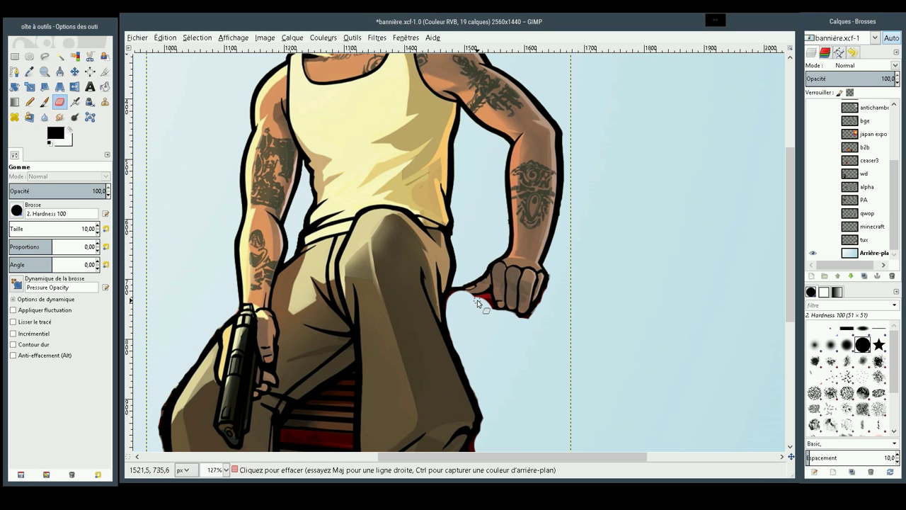
left_click_drag(477, 303, 534, 325)
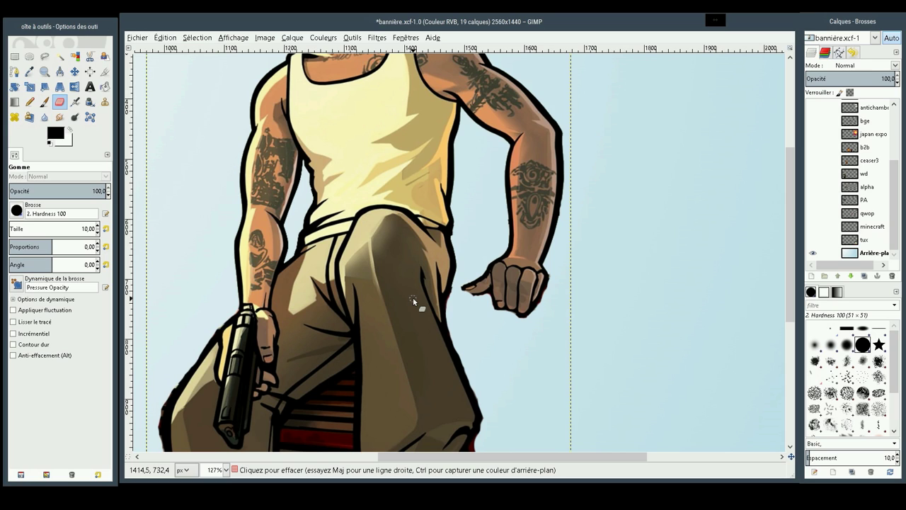
Zoom in on the pointing thumb and redraw its black outline with a size-5 brush
left_click(45, 102)
left_click(44, 72)
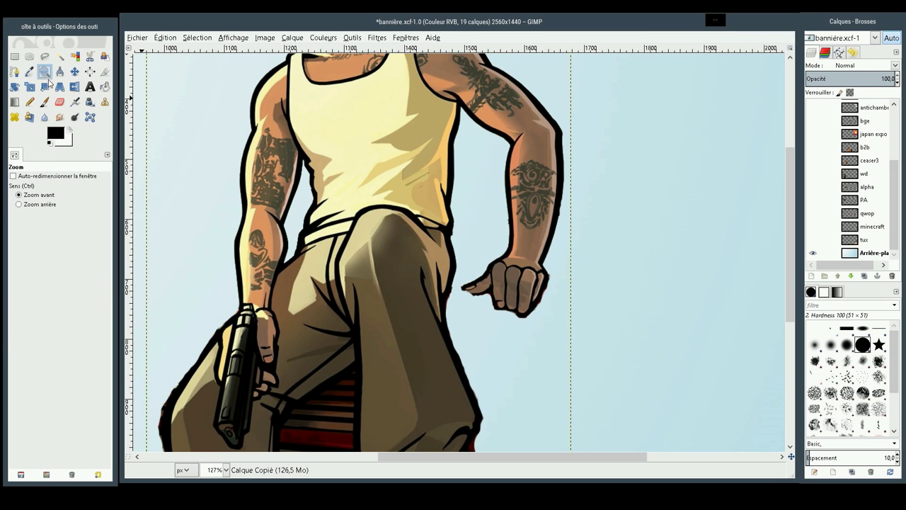
left_click_drag(436, 258, 500, 332)
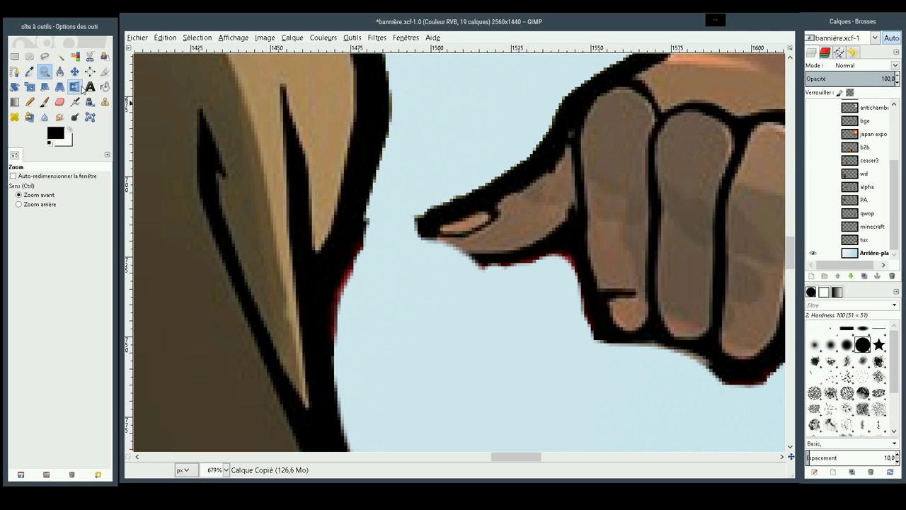
left_click(44, 101)
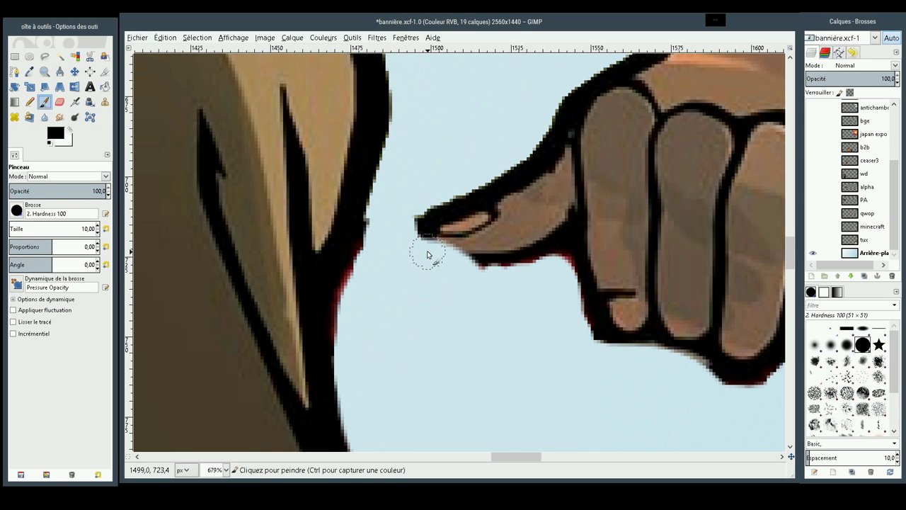
key("ctrl+c")
left_click(97, 234)
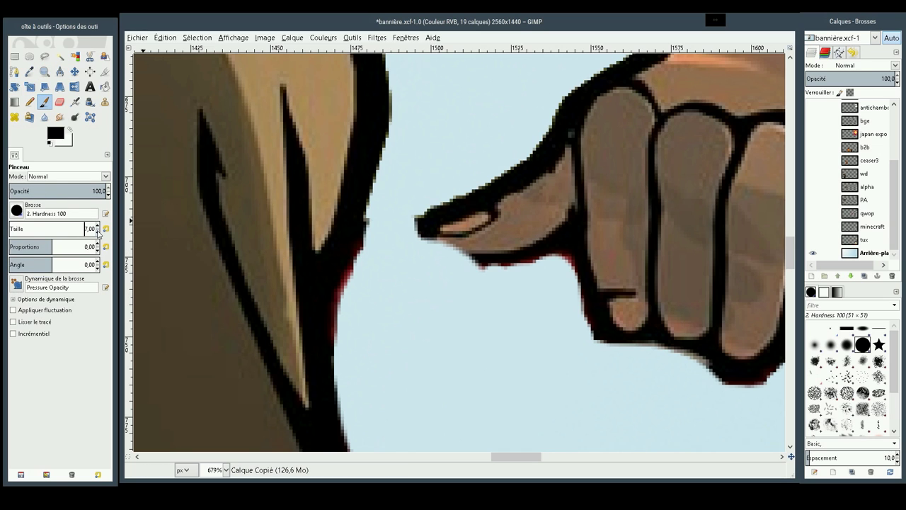
mouse_move(442, 239)
left_mouse_down()
mouse_move(447, 255)
mouse_move(481, 266)
mouse_move(579, 259)
left_mouse_up()
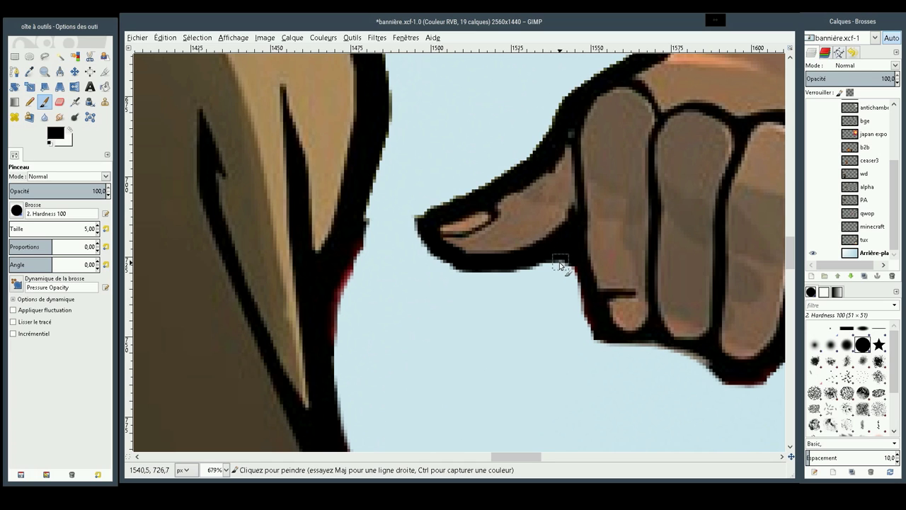
key("ctrl+c")
Erase the stray pixels beside the finger outline and fit the whole image in the window
left_click(59, 102)
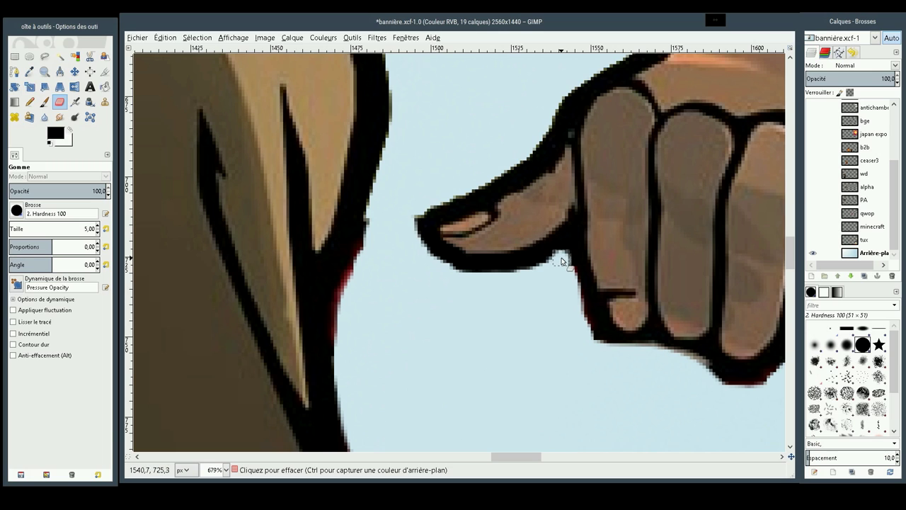
left_click_drag(558, 269, 550, 285)
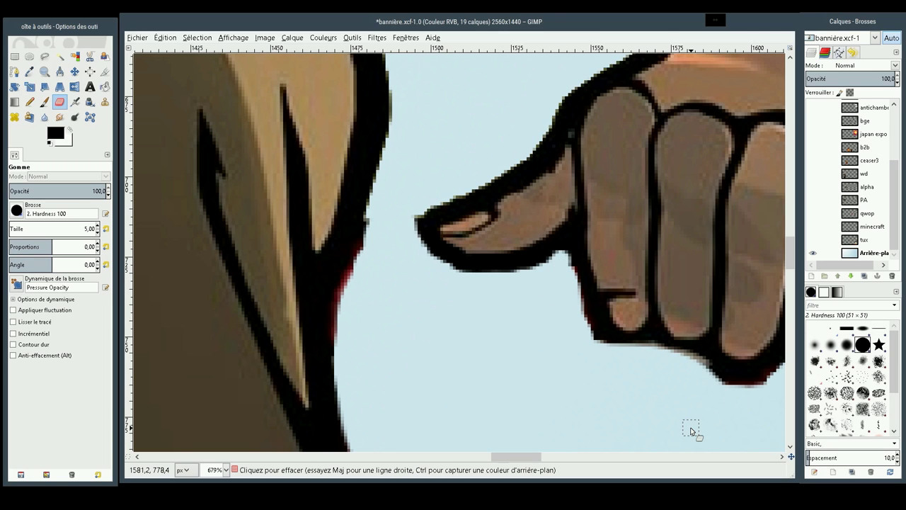
left_click(45, 72)
key("shift+ctrl+j")
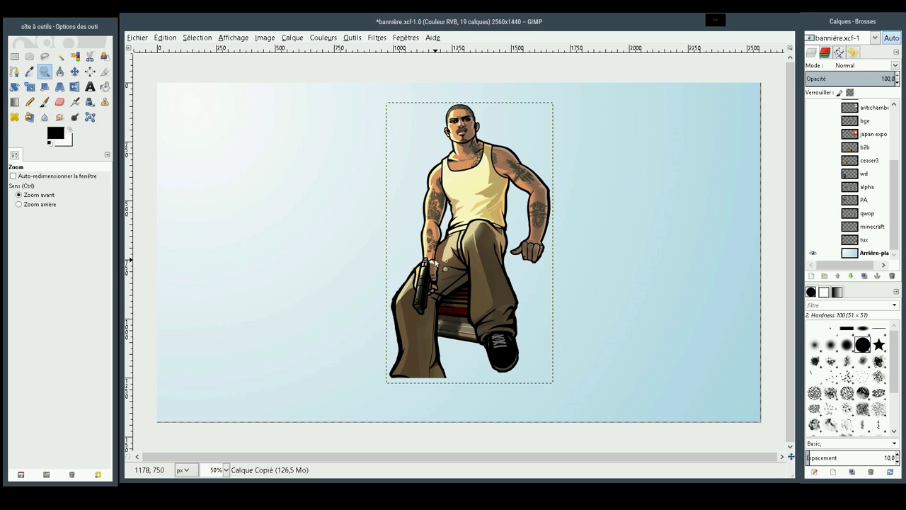
Zoom in on the area from gun to shoe and erase stairs along the inner trouser outline
left_click_drag(386, 237, 517, 380)
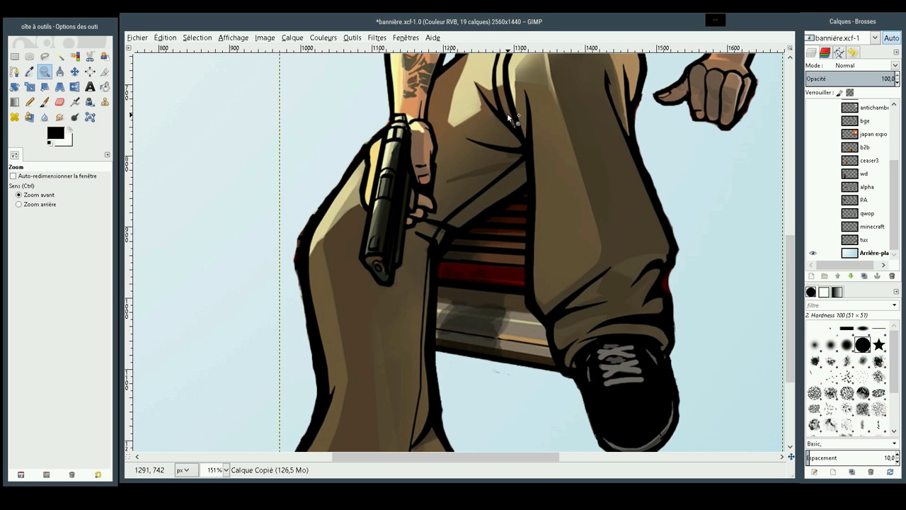
left_click_drag(350, 126, 634, 399)
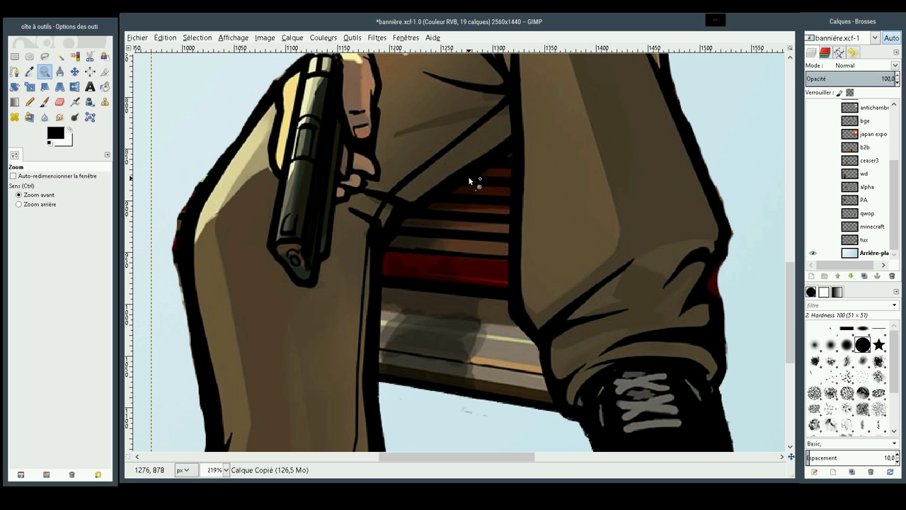
left_click(59, 101)
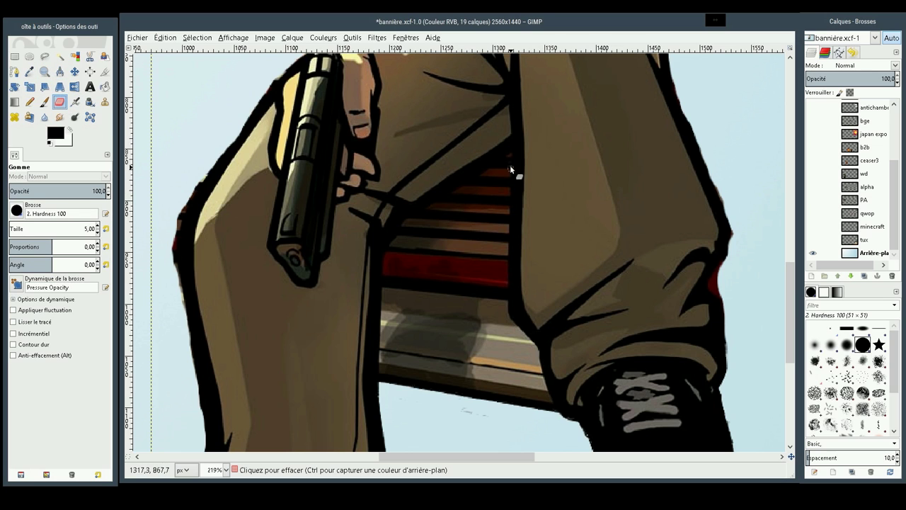
mouse_move(508, 156)
left_mouse_down()
mouse_move(395, 242)
mouse_move(380, 382)
mouse_move(397, 388)
left_mouse_up()
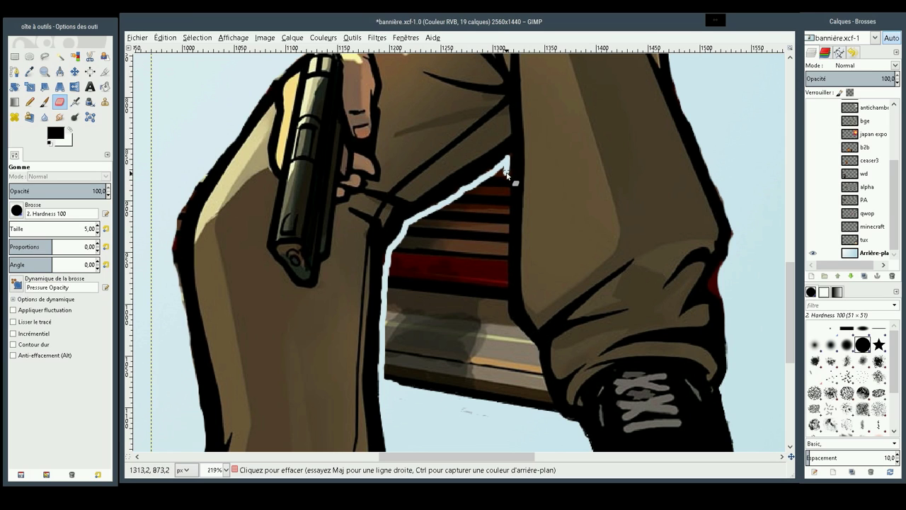
left_click_drag(505, 177, 505, 229)
Continue erasing down the trouser edge and widen the cleared area near the outline tip
left_click_drag(505, 234, 504, 276)
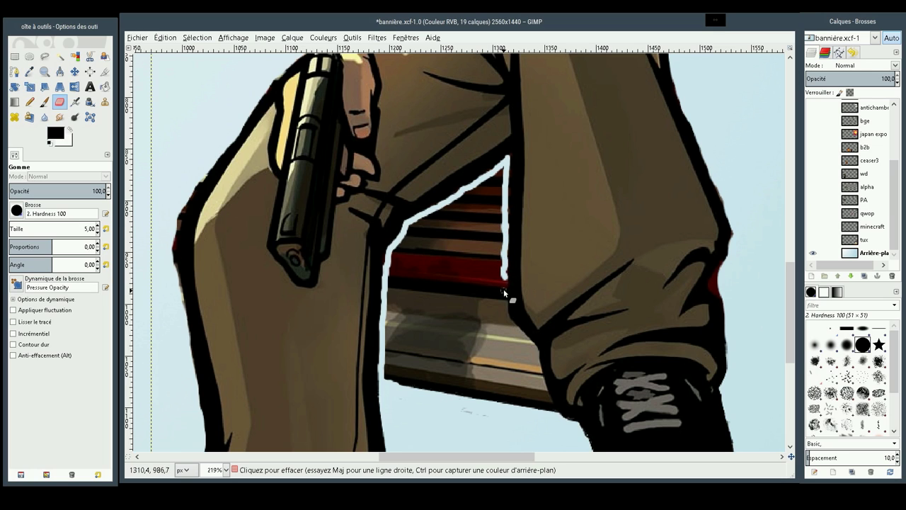
left_click_drag(505, 279, 504, 315)
left_click_drag(525, 341, 548, 402)
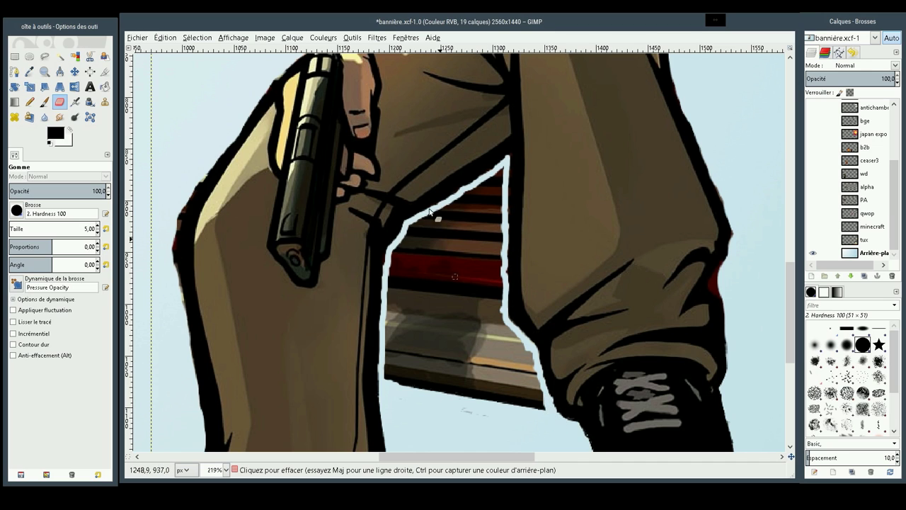
left_click_drag(499, 176, 497, 193)
left_click_drag(500, 191, 489, 184)
key("ctrl+c")
type("25")
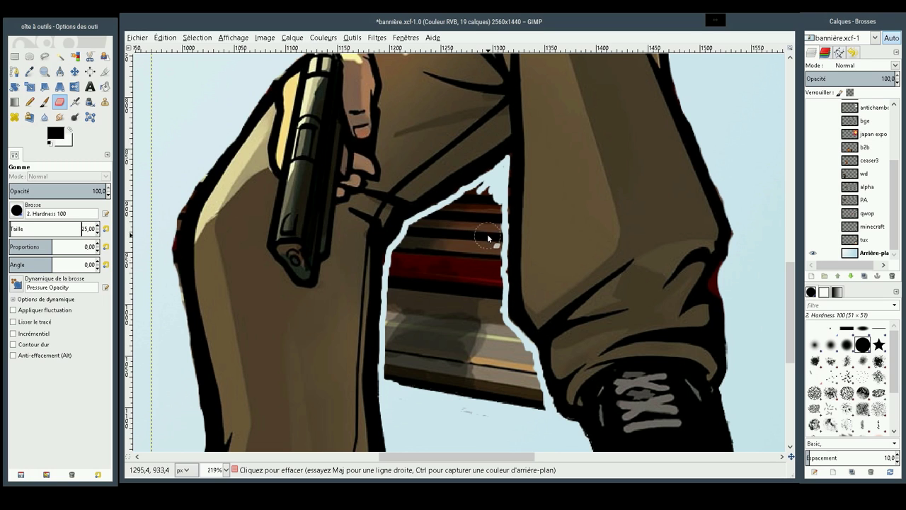
Erase the remaining stair blocks and red fringe along the trousers, undoing one bad stroke
mouse_move(496, 234)
left_mouse_down()
mouse_move(487, 199)
mouse_move(486, 235)
mouse_move(477, 191)
left_mouse_up()
key("ctrl+z")
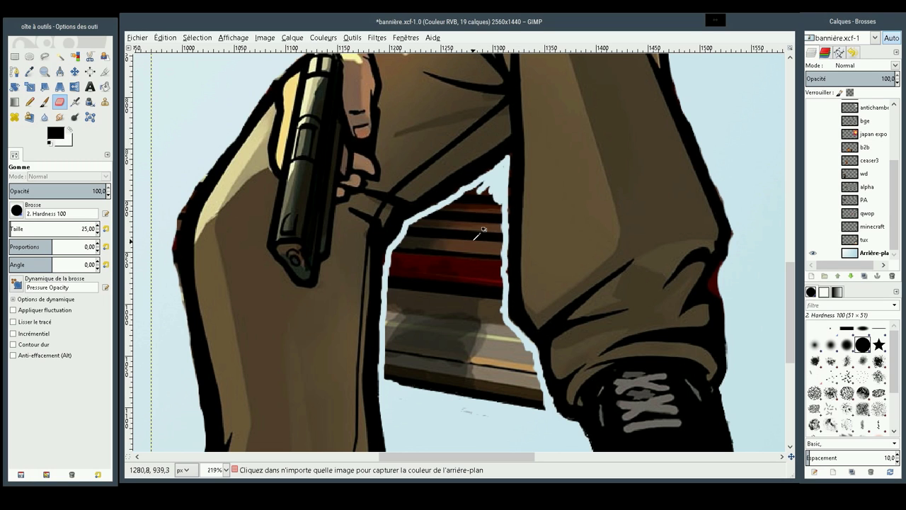
mouse_move(487, 191)
left_mouse_down()
mouse_move(420, 229)
mouse_move(441, 248)
mouse_move(491, 211)
left_mouse_up()
mouse_move(484, 216)
left_mouse_down()
mouse_move(494, 217)
mouse_move(477, 356)
mouse_move(481, 299)
mouse_move(466, 243)
mouse_move(459, 394)
mouse_move(463, 288)
mouse_move(481, 259)
mouse_move(491, 261)
mouse_move(502, 344)
mouse_move(528, 372)
mouse_move(541, 404)
mouse_move(512, 404)
mouse_move(486, 338)
mouse_move(507, 405)
mouse_move(463, 390)
mouse_move(477, 388)
left_mouse_up()
mouse_move(461, 300)
left_mouse_down()
mouse_move(455, 256)
mouse_move(441, 380)
left_mouse_up()
mouse_move(426, 239)
left_mouse_down()
mouse_move(403, 250)
mouse_move(394, 290)
mouse_move(398, 379)
mouse_move(432, 376)
mouse_move(442, 257)
mouse_move(412, 304)
mouse_move(422, 374)
mouse_move(411, 381)
left_mouse_up()
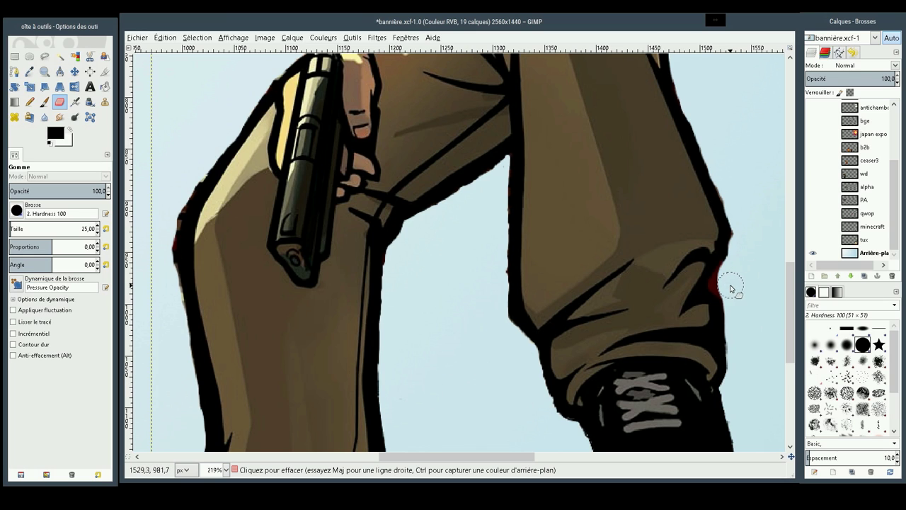
left_click_drag(732, 284, 726, 285)
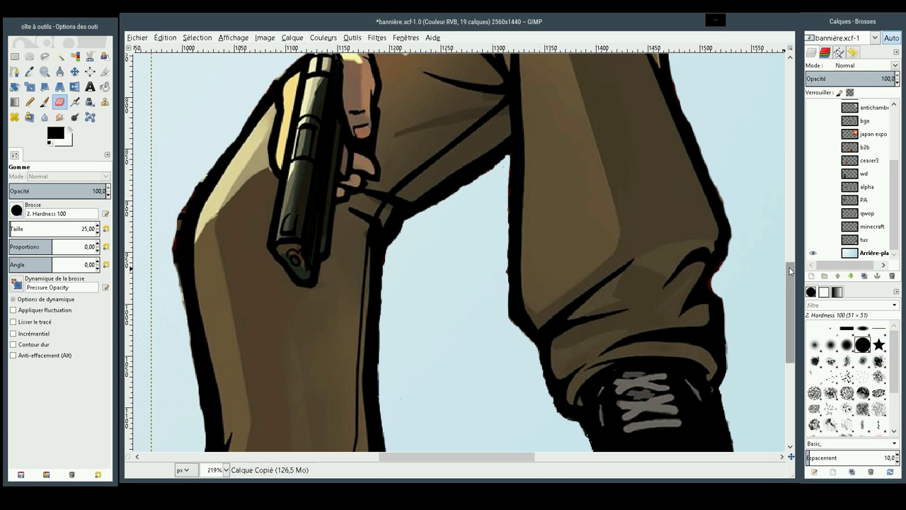
left_click_drag(790, 297, 787, 78)
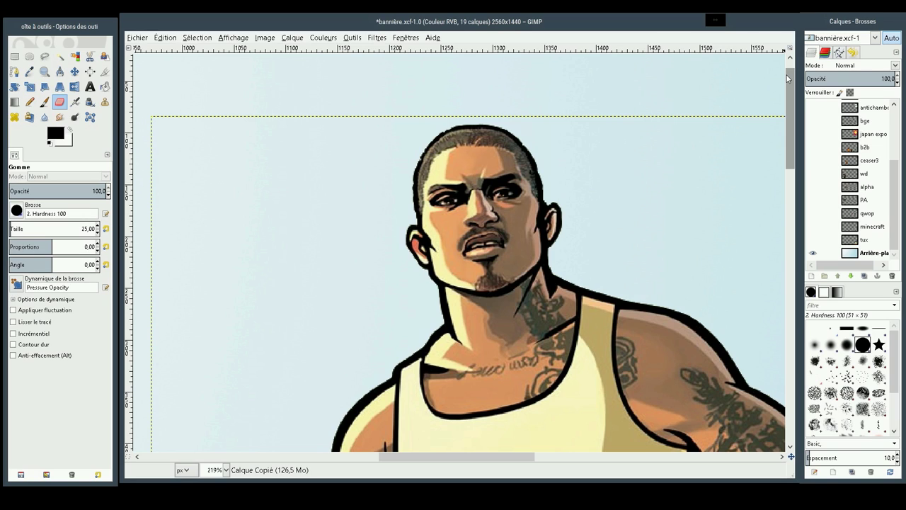
mouse_move(790, 85)
left_mouse_down()
mouse_move(772, 375)
mouse_move(791, 141)
left_mouse_up()
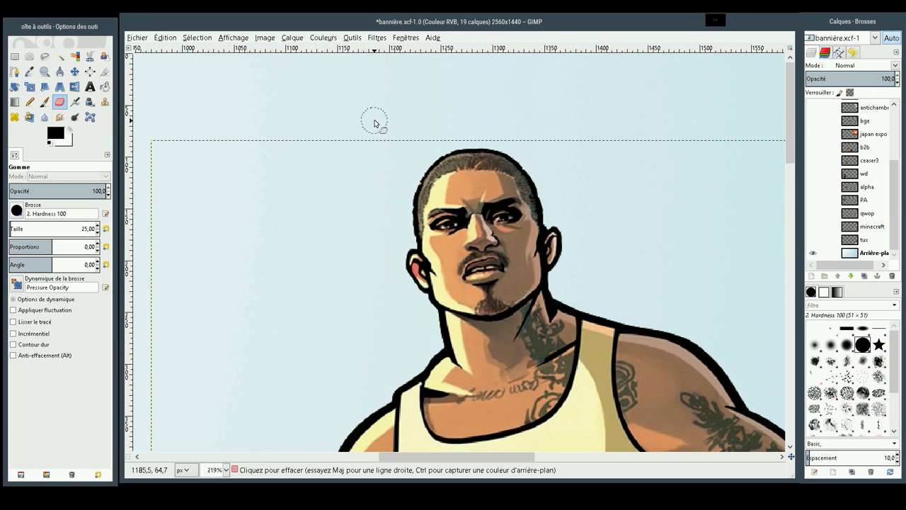
Auto-crop the character layer down to its content
left_click(290, 37)
left_click(364, 231)
key("ctrl+c")
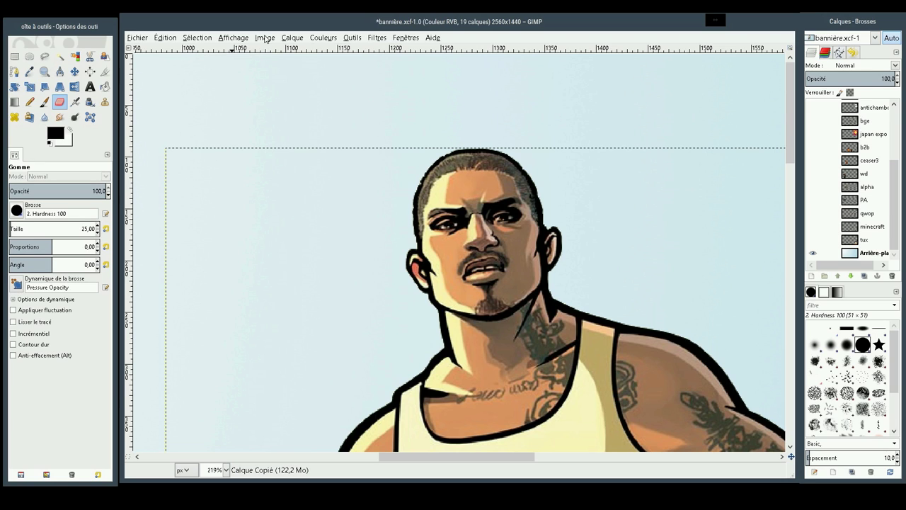
Scale the character layer to 300×510 px
left_click(29, 86)
left_click(356, 249)
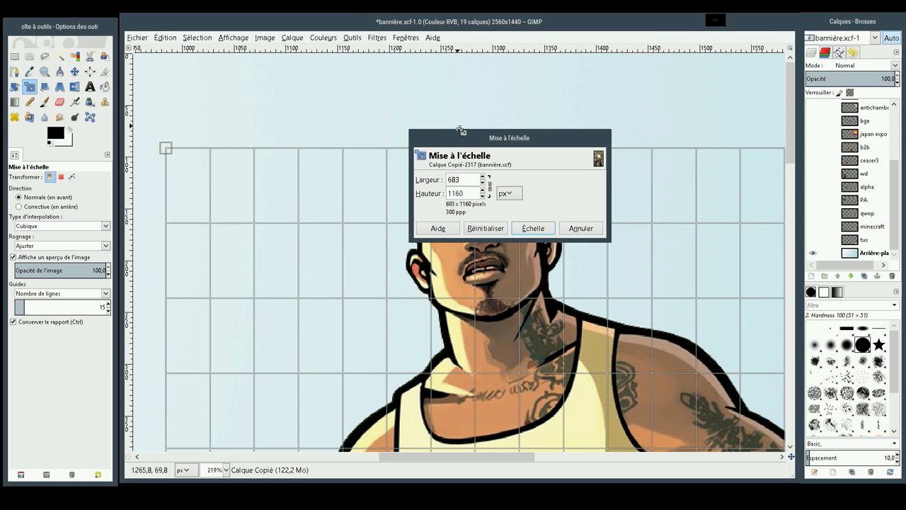
type("00")
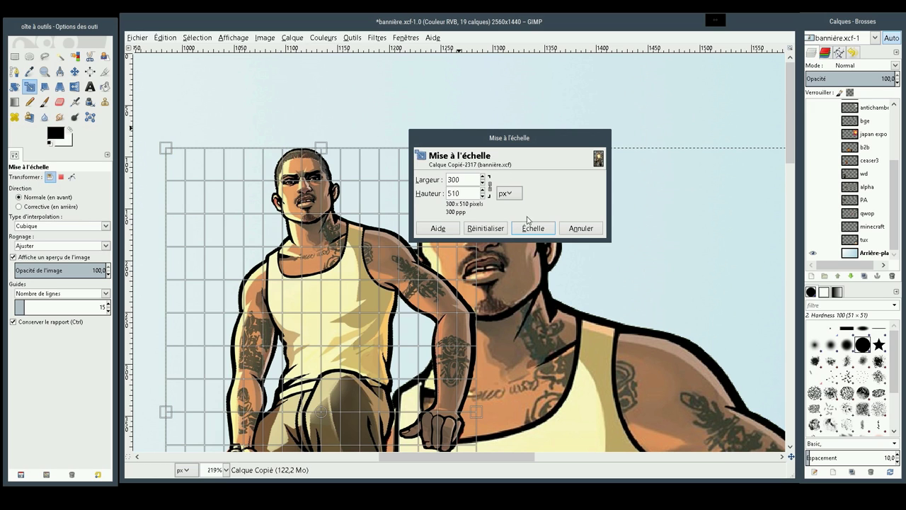
left_click(529, 227)
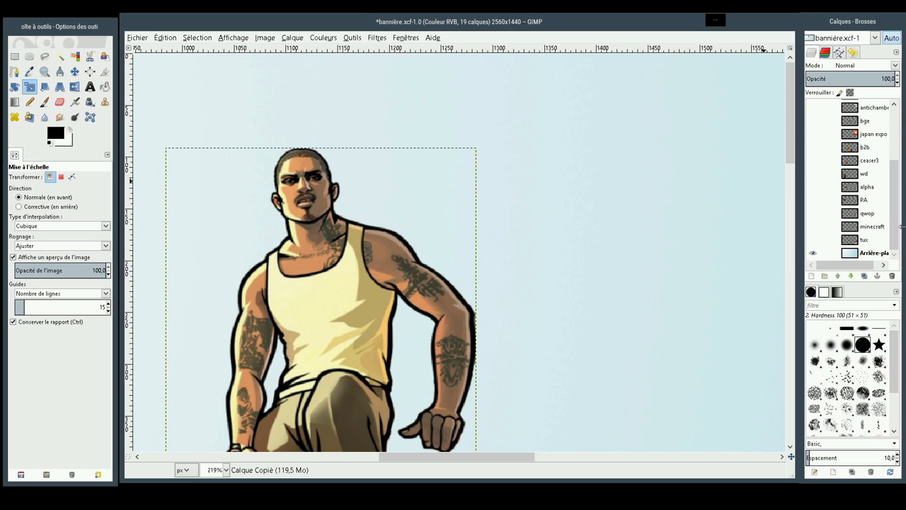
Turn on the tux, minecraft, qwop, PA, bosonx, lol, spore, col, postal and baldur's layers and zoom out
left_click_drag(812, 241, 813, 106)
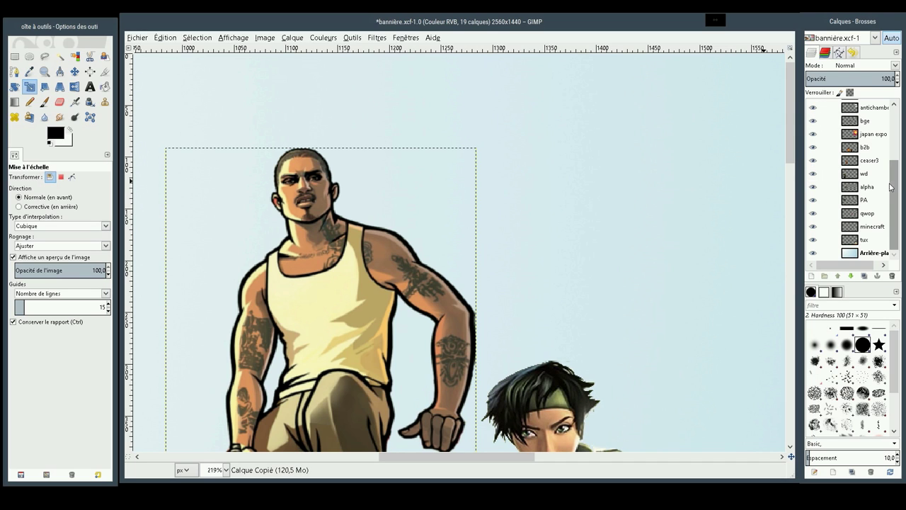
left_click_drag(893, 186, 894, 121)
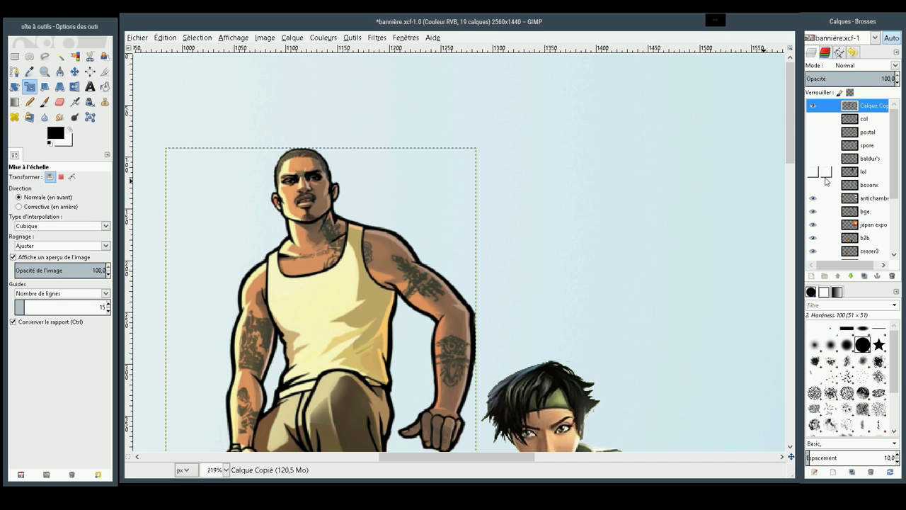
left_click_drag(812, 185, 814, 155)
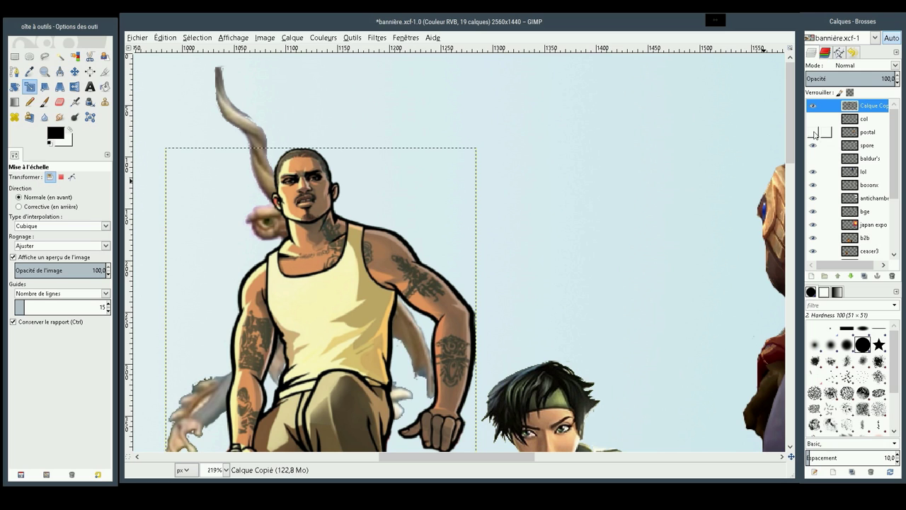
left_click_drag(812, 119, 813, 160)
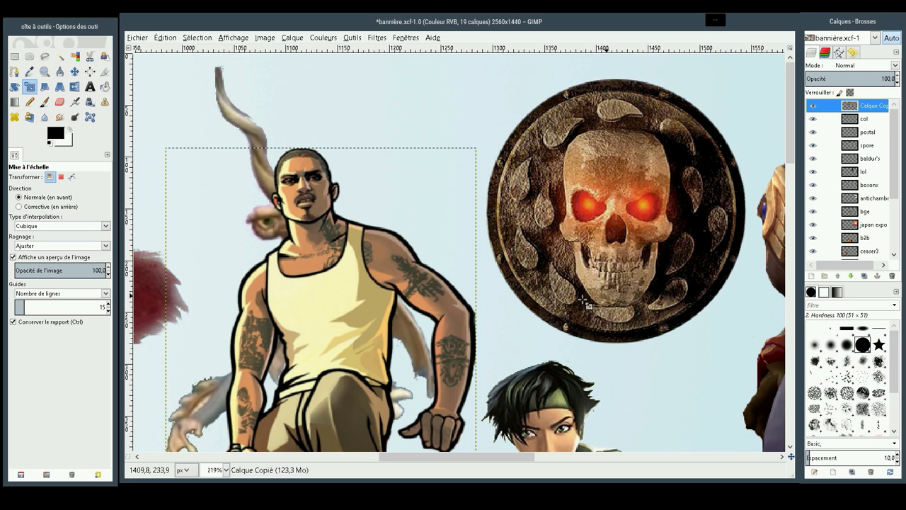
left_click(45, 72)
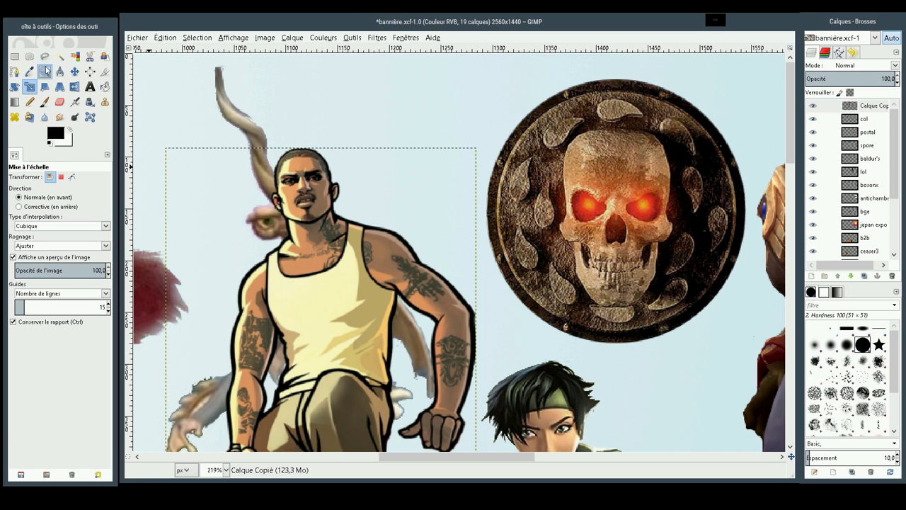
left_click(325, 306, "ctrl")
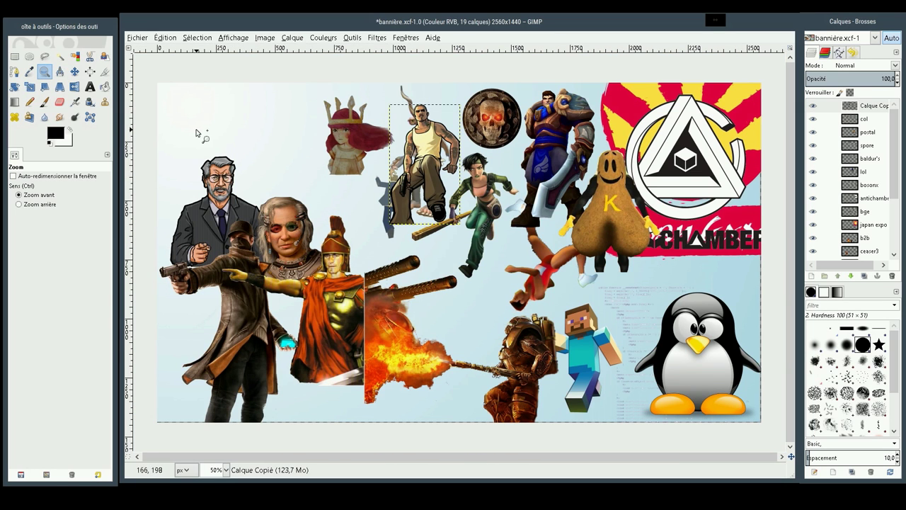
Move the yellow-tank-top man layer into the centre of the collage above the armoured figure
left_click(75, 71)
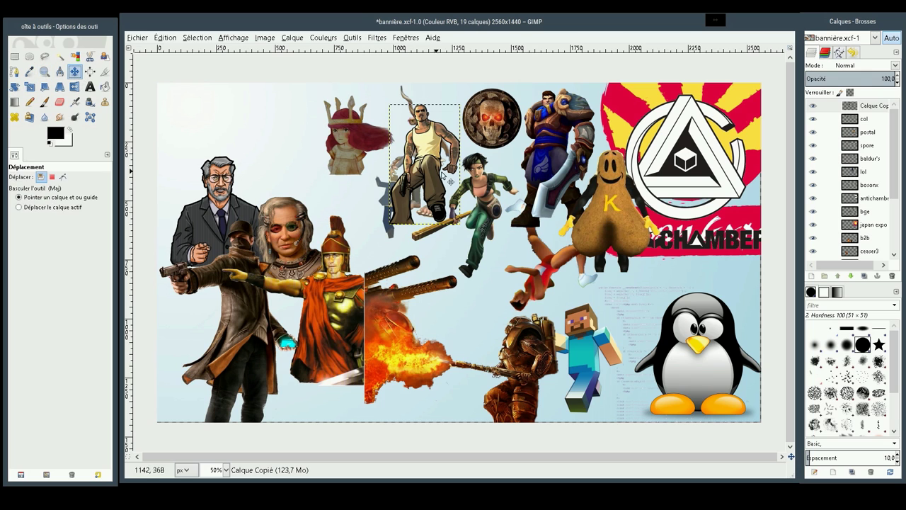
mouse_move(428, 173)
left_mouse_down()
mouse_move(302, 220)
mouse_move(383, 159)
mouse_move(324, 160)
mouse_move(362, 349)
mouse_move(283, 358)
mouse_move(191, 334)
mouse_move(207, 343)
mouse_move(197, 360)
mouse_move(235, 373)
mouse_move(278, 369)
mouse_move(285, 351)
mouse_move(294, 358)
mouse_move(283, 361)
left_mouse_up()
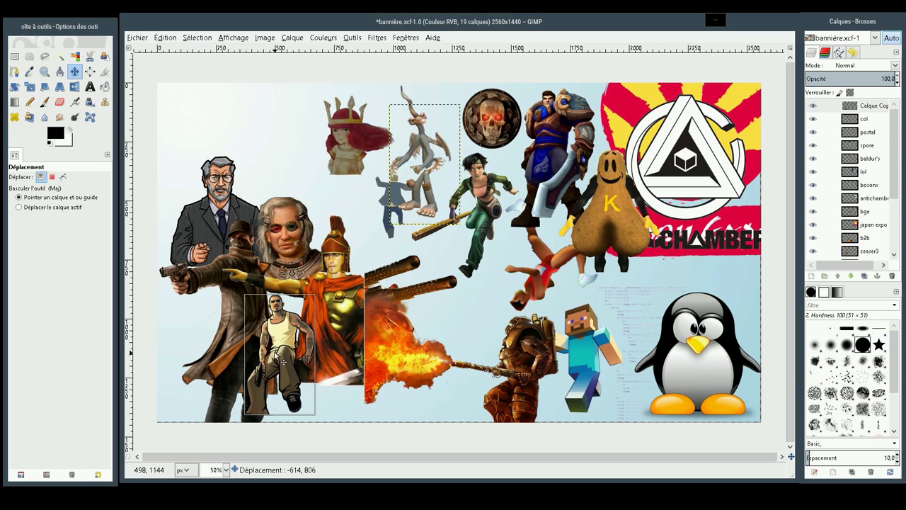
mouse_move(284, 360)
left_mouse_down()
mouse_move(199, 360)
mouse_move(174, 343)
mouse_move(197, 356)
mouse_move(198, 346)
left_mouse_up()
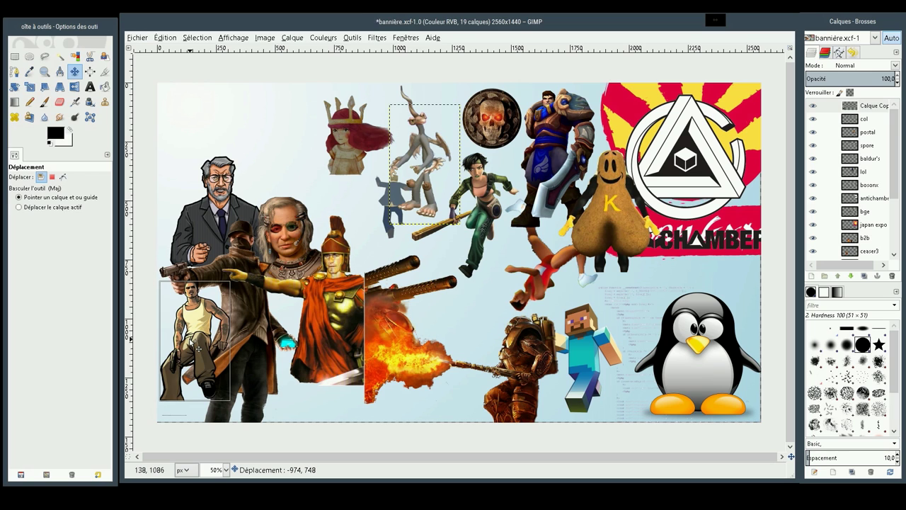
mouse_move(199, 347)
left_mouse_down()
mouse_move(496, 352)
mouse_move(476, 357)
mouse_move(499, 270)
left_mouse_up()
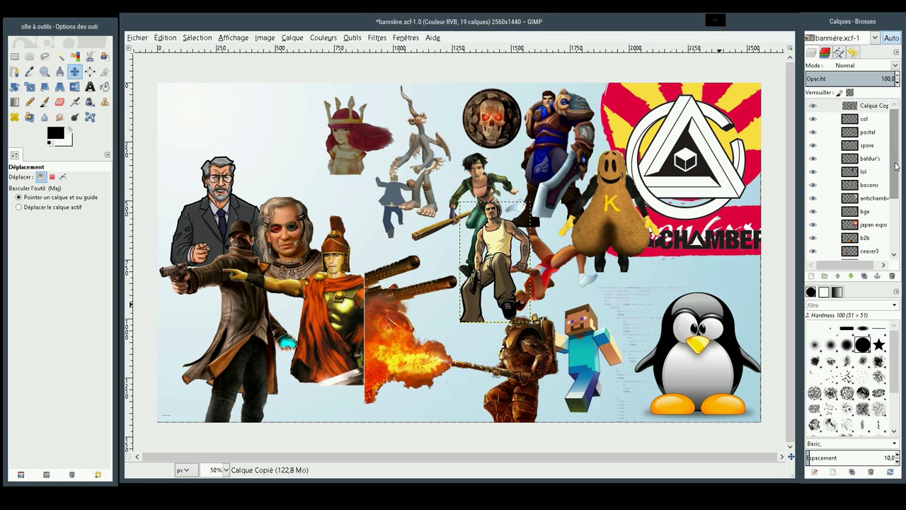
scroll(885, 170, "down", 5)
Select the Arrière-plan layer and paste the copied This War of Mine artwork above it
left_click(850, 255)
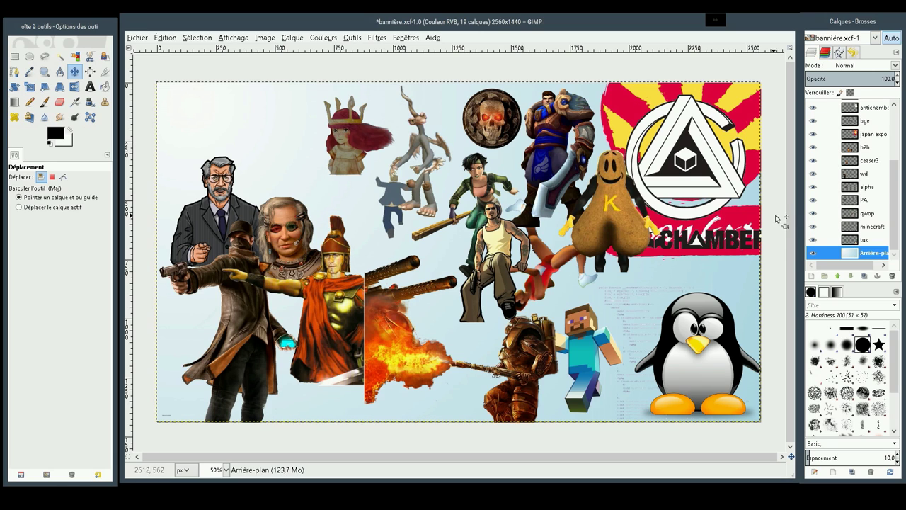
double_click(860, 253)
key("ctrl+v")
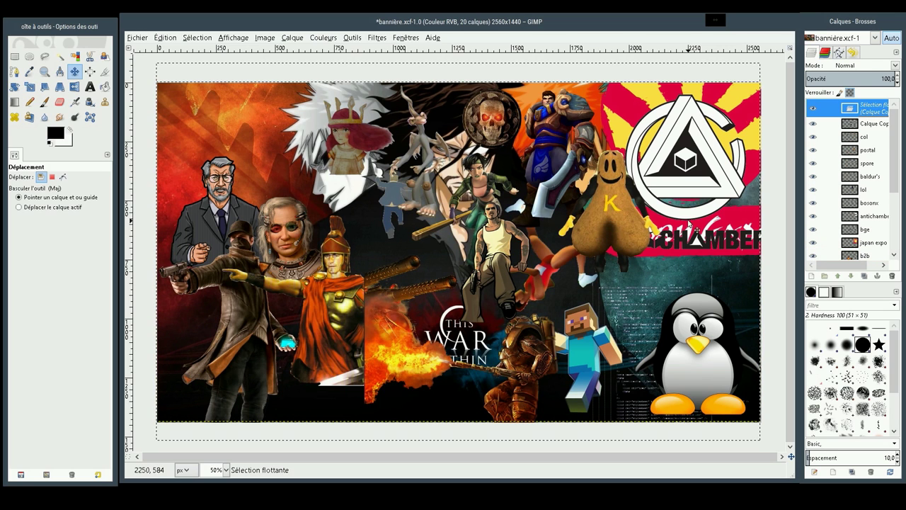
Convert the pasted floating selection to a new layer and shift it slightly down
right_click(855, 111)
left_click(758, 131)
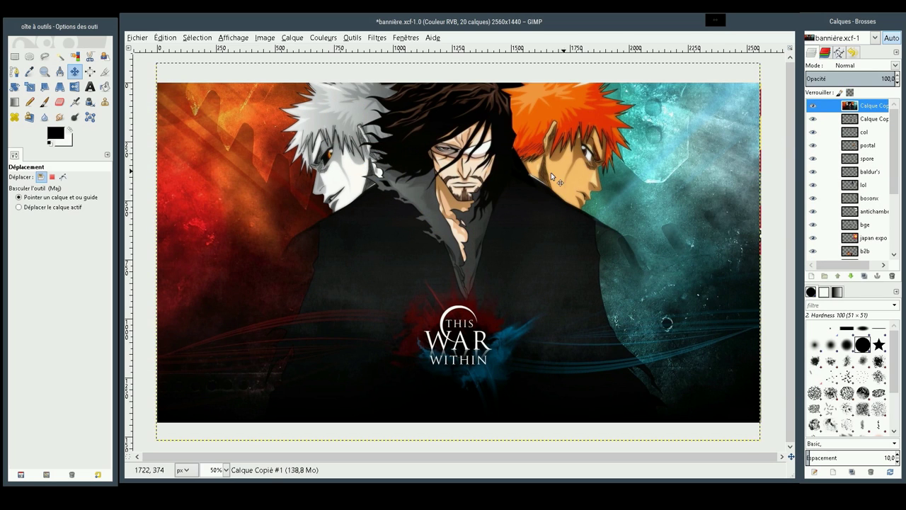
mouse_move(453, 204)
left_mouse_down()
mouse_move(448, 224)
mouse_move(471, 228)
left_mouse_up()
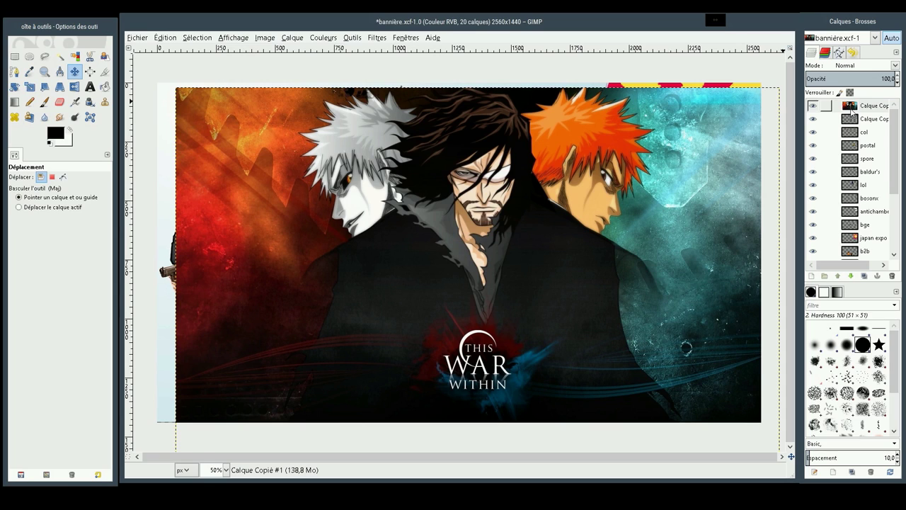
Delete the This War Within layer
left_click(852, 108)
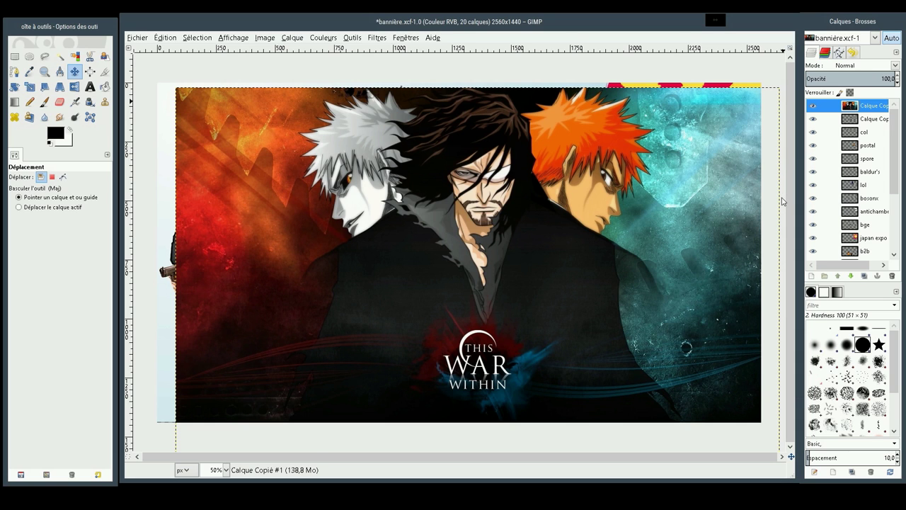
key("shift+F10")
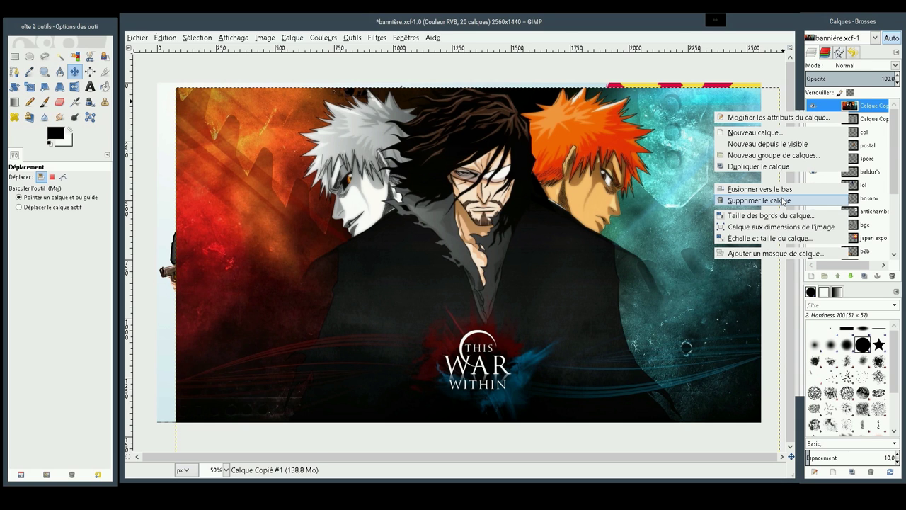
left_click(783, 201)
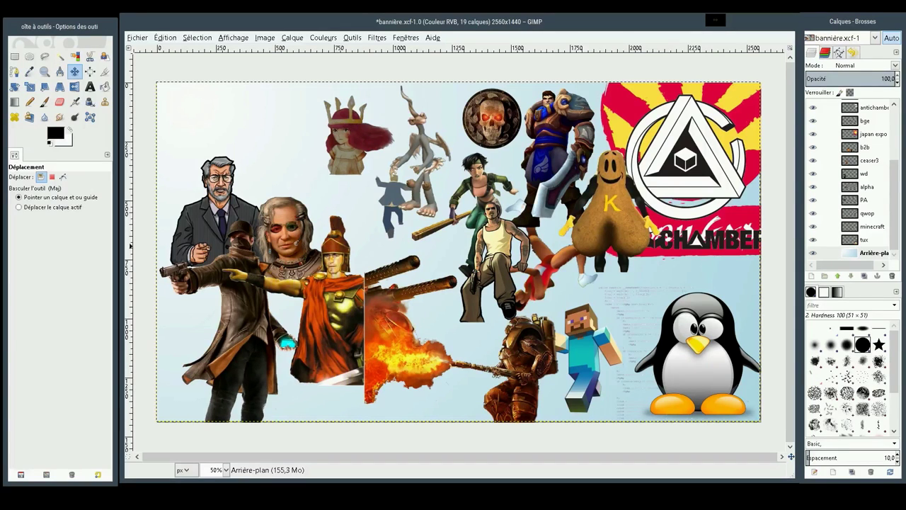
Select the Arrière-plan layer and paste the copied masked-hero image above it
left_click(826, 252)
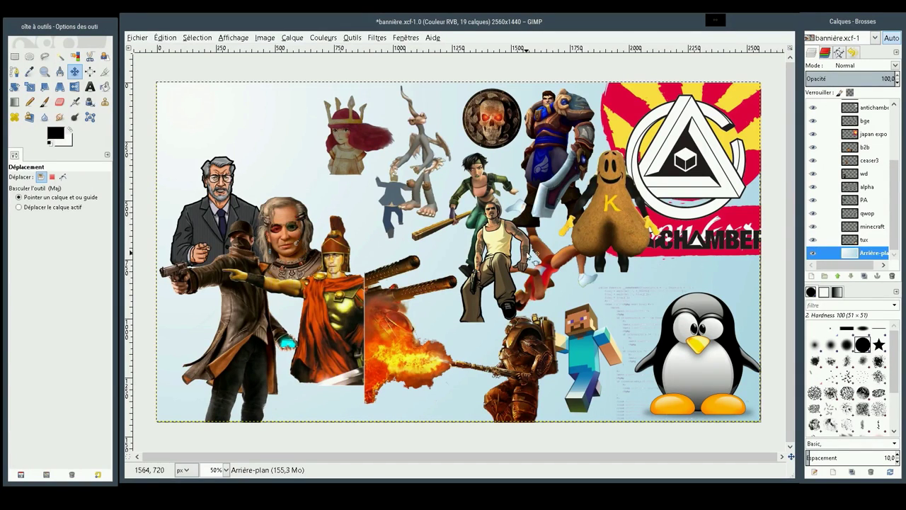
key("ctrl+v")
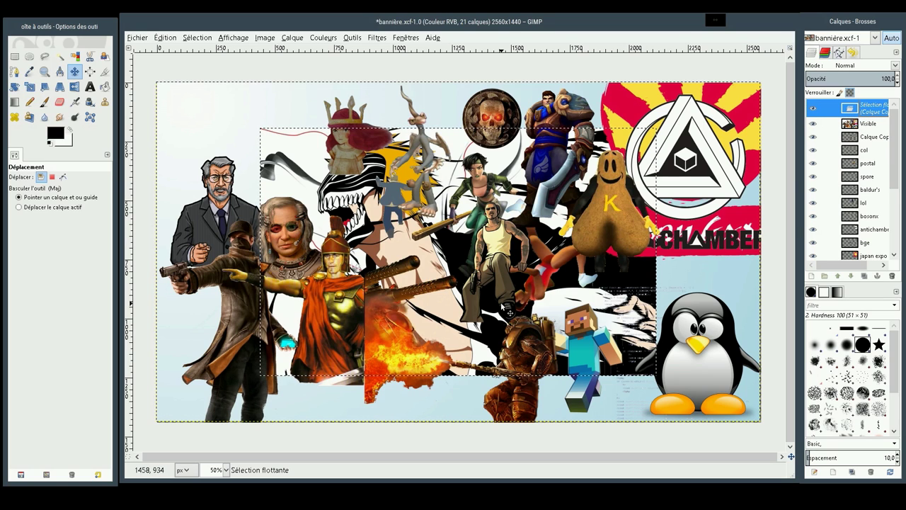
Undo the stray Visible layer, make the masked-hero paste a new layer, move it lower-left and hide it
key("ctrl+z")
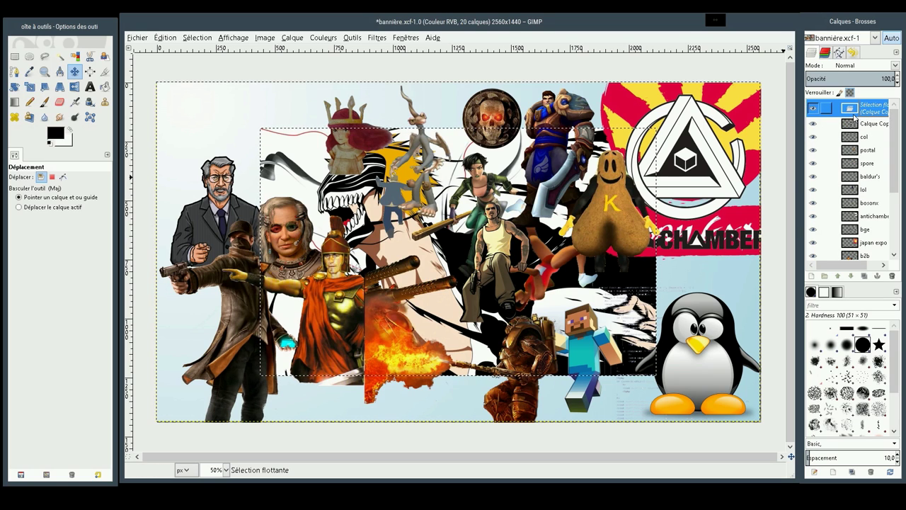
right_click(821, 133)
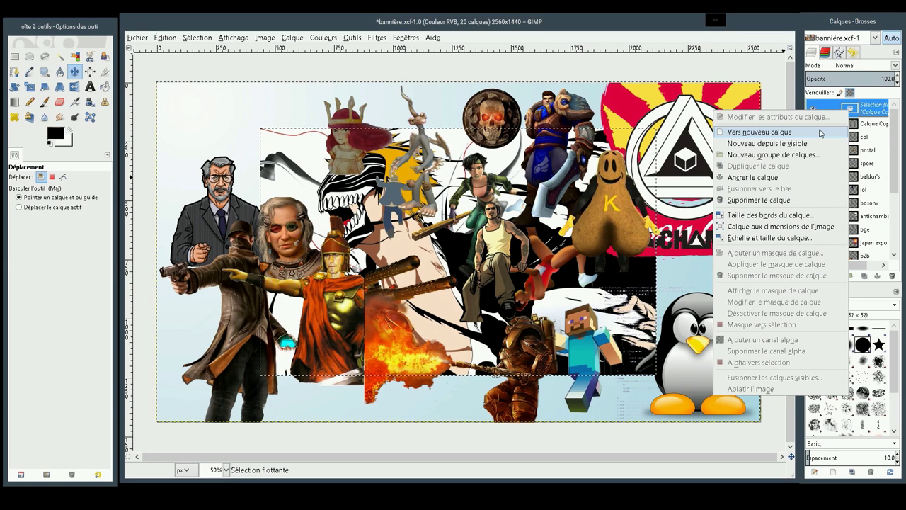
left_click(821, 133)
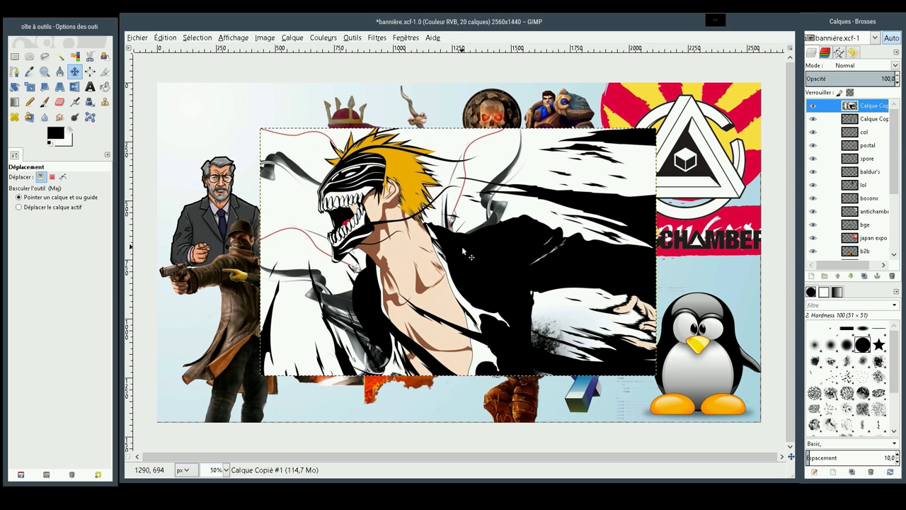
mouse_move(461, 248)
left_mouse_down()
mouse_move(353, 336)
mouse_move(346, 330)
left_mouse_up()
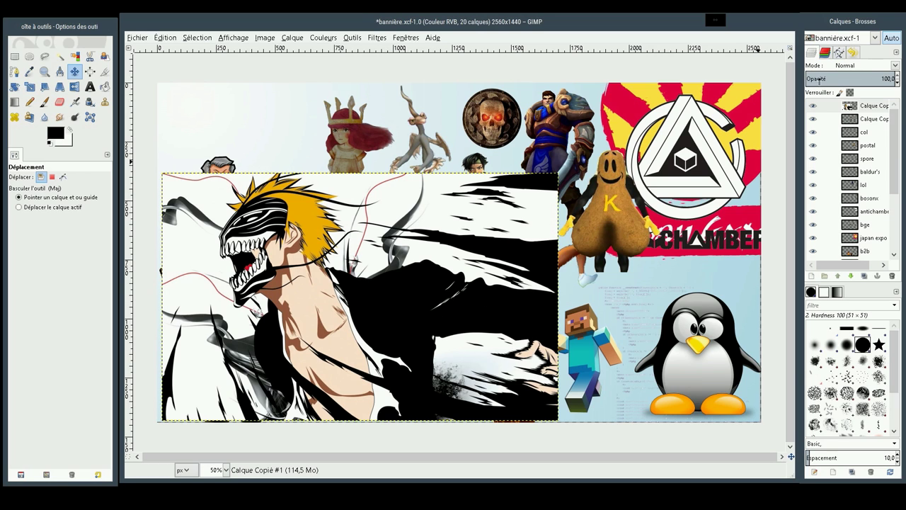
left_click(813, 106)
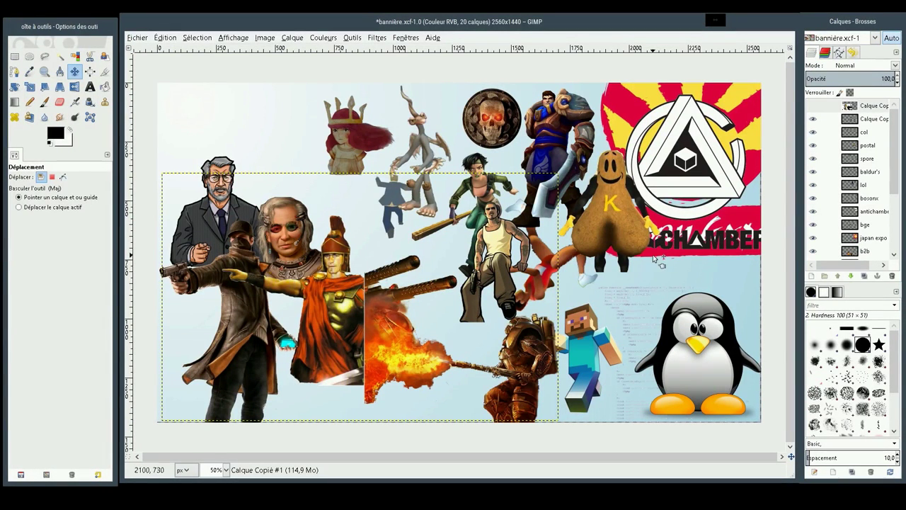
Paste another anime image above the Arrière-plan layer and convert it to a new layer
scroll(896, 186, "down", 3)
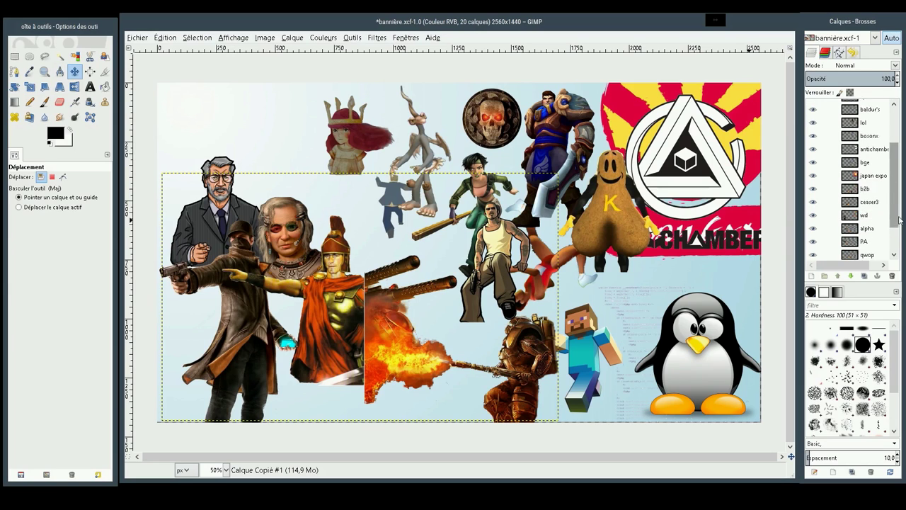
scroll(896, 185, "down", 2)
left_click(873, 253)
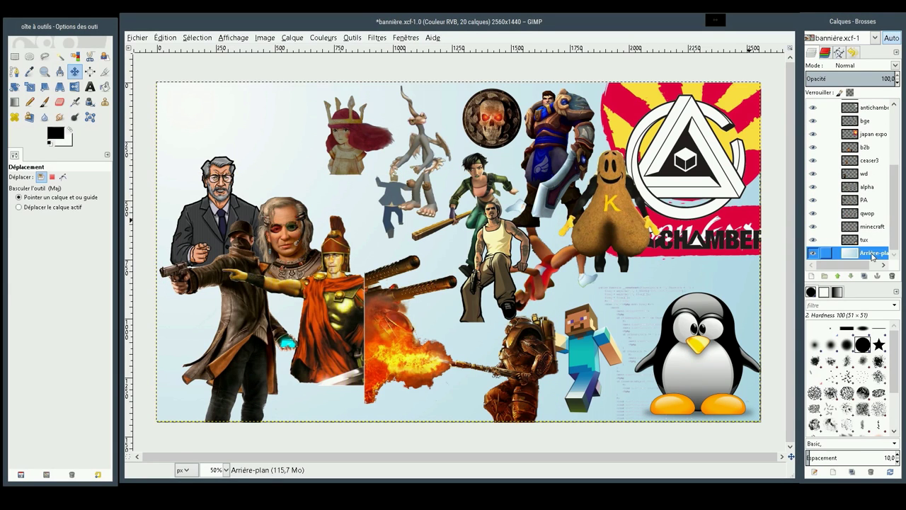
key("ctrl+v")
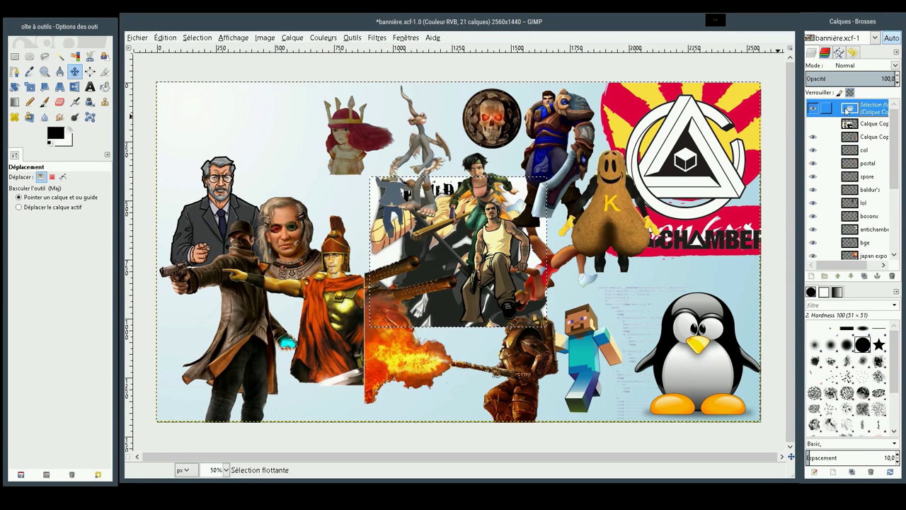
right_click(845, 108)
left_click(779, 134)
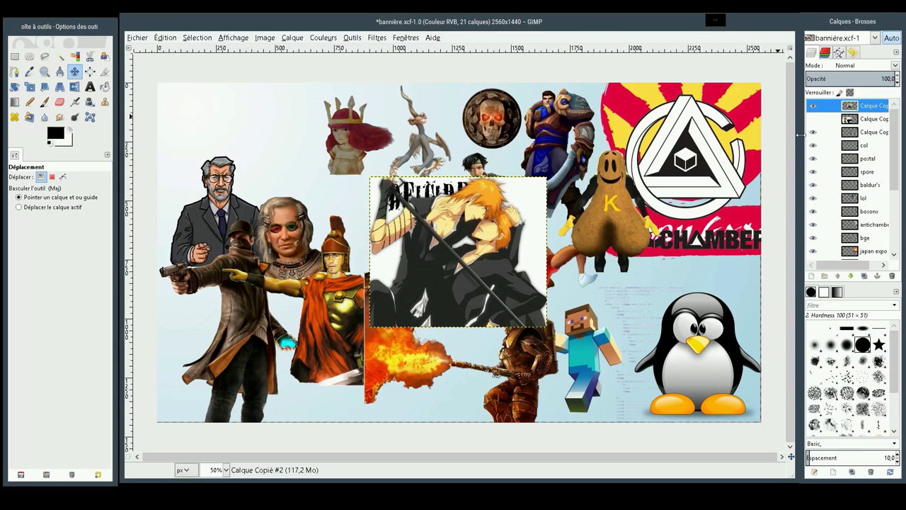
Enlarge the pasted anime layer with the Scale tool
left_click(30, 87)
left_click(359, 224)
left_click_drag(362, 227, 255, 77)
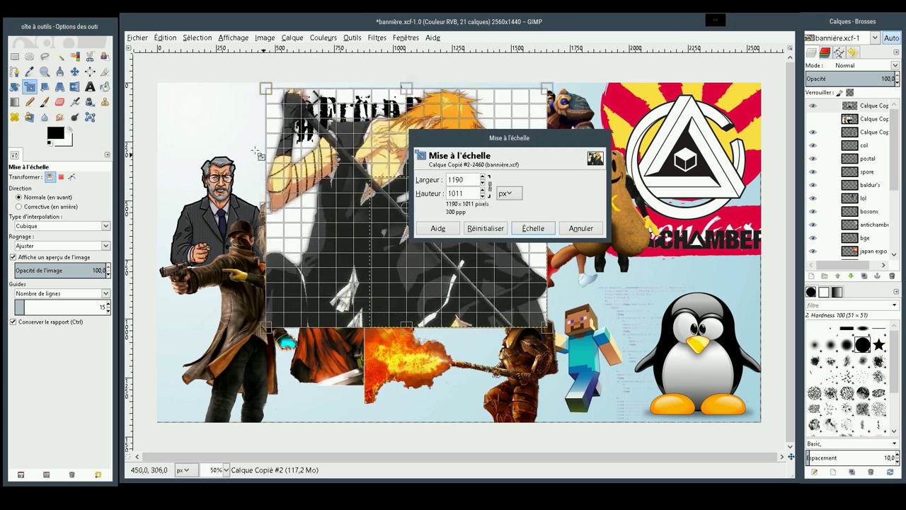
left_click(533, 228)
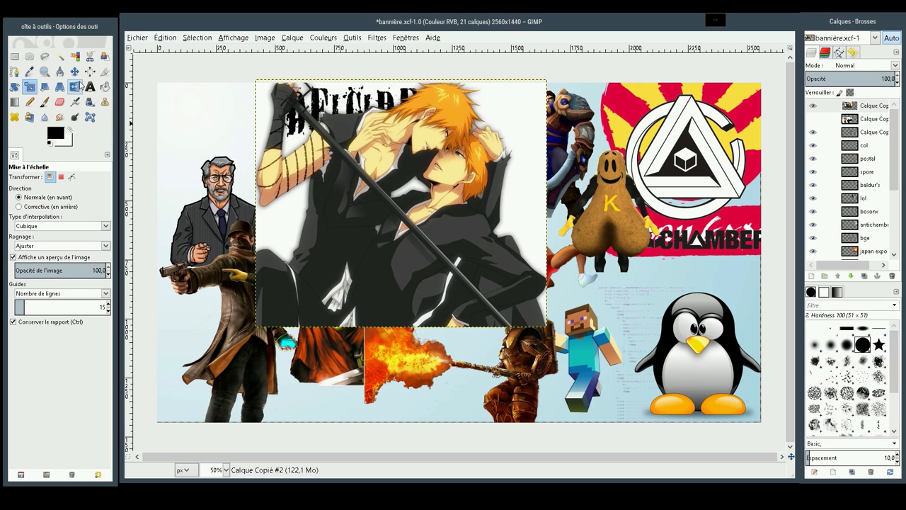
Move the anime image down and right, then bring up its layer options
left_click(74, 70)
left_click_drag(373, 199, 409, 279)
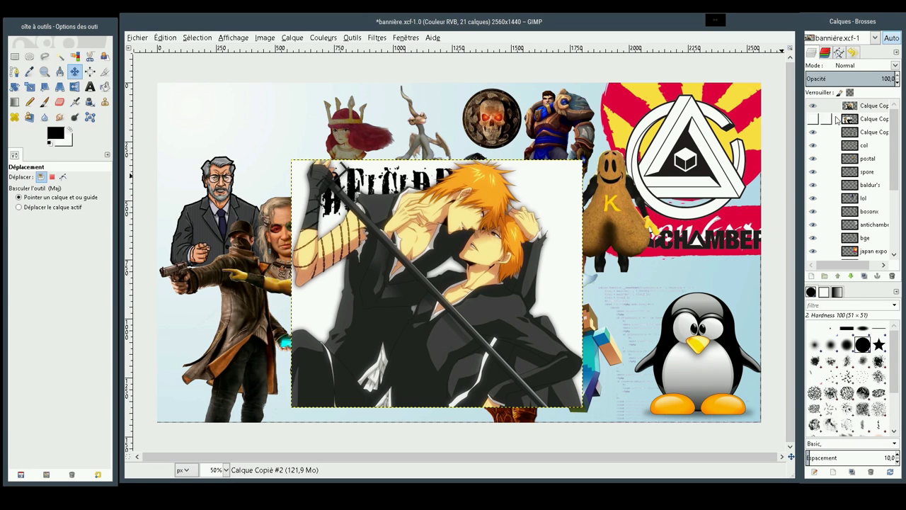
left_click(877, 107)
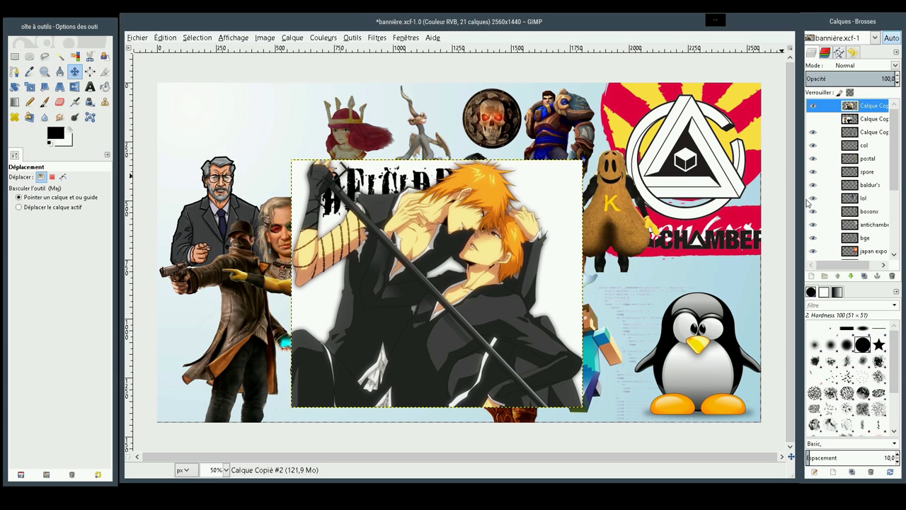
right_click(807, 203)
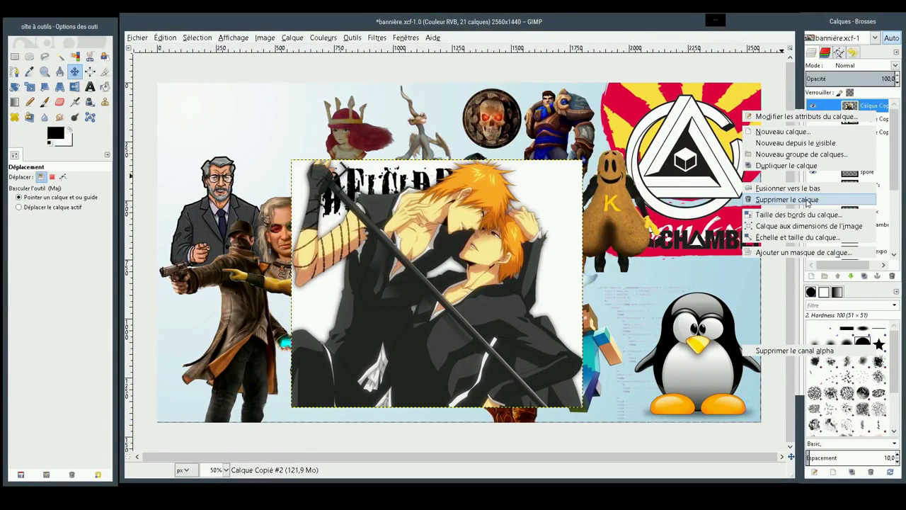
Delete the large orange-haired anime image layer so the game characters show again
left_click(807, 202)
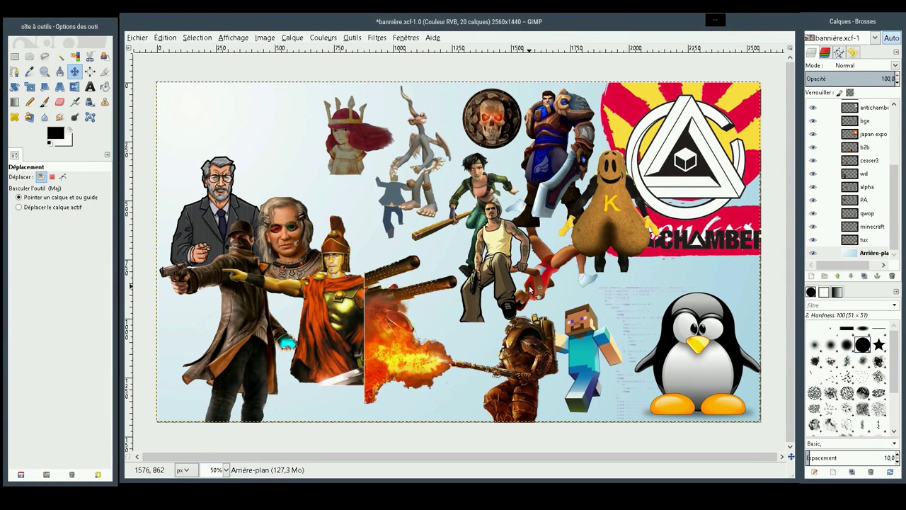
Paste the Bleach 2010 calendar artwork as a new layer above Arrière-plan and remove the extra copy
left_click(872, 253)
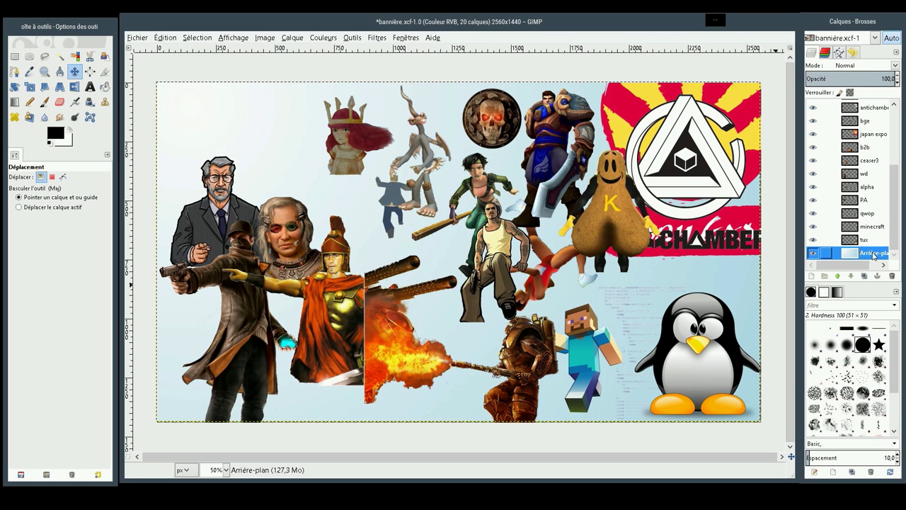
key("ctrl+v")
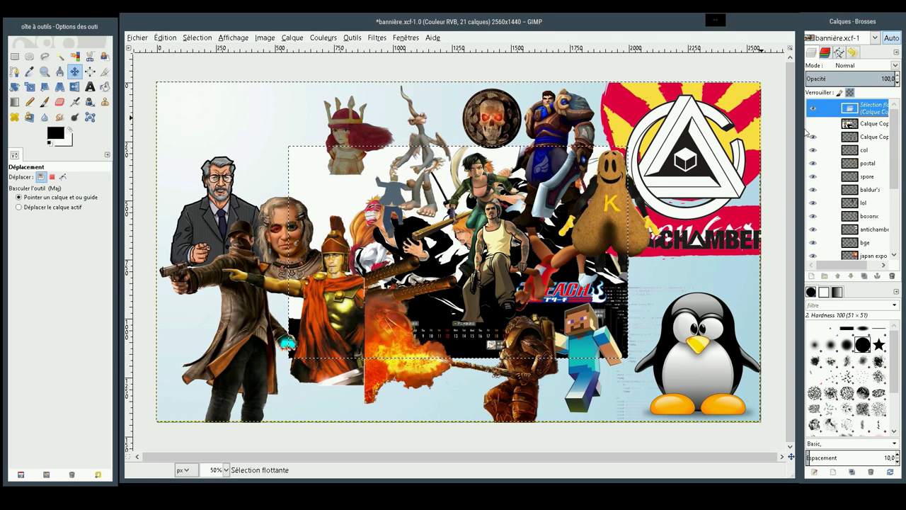
key("shift+ctrl+n")
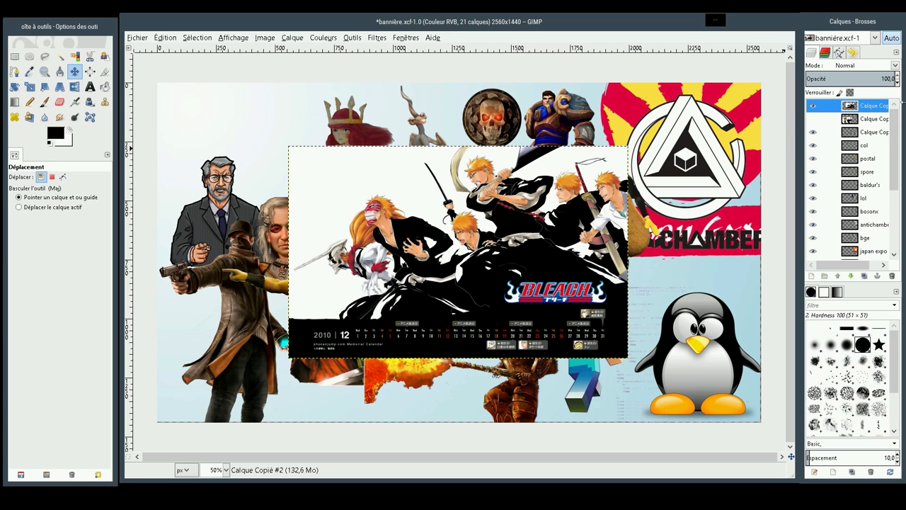
left_click(877, 119)
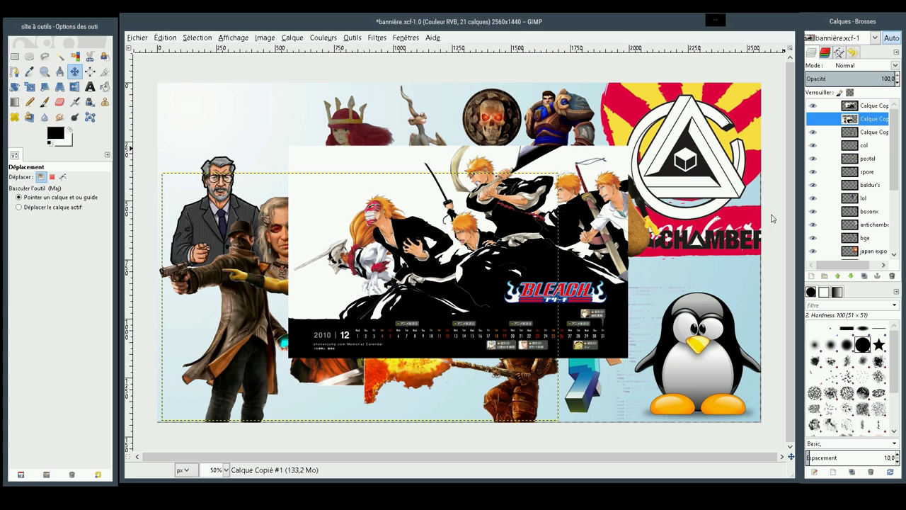
key("ctrl+z")
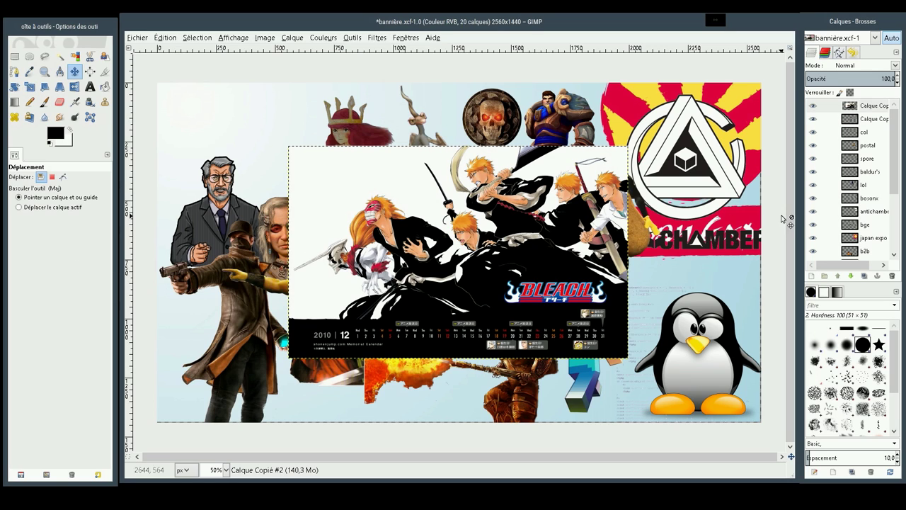
Paste the Bleach group illustration as a new layer above the background
left_click_drag(894, 165, 894, 223)
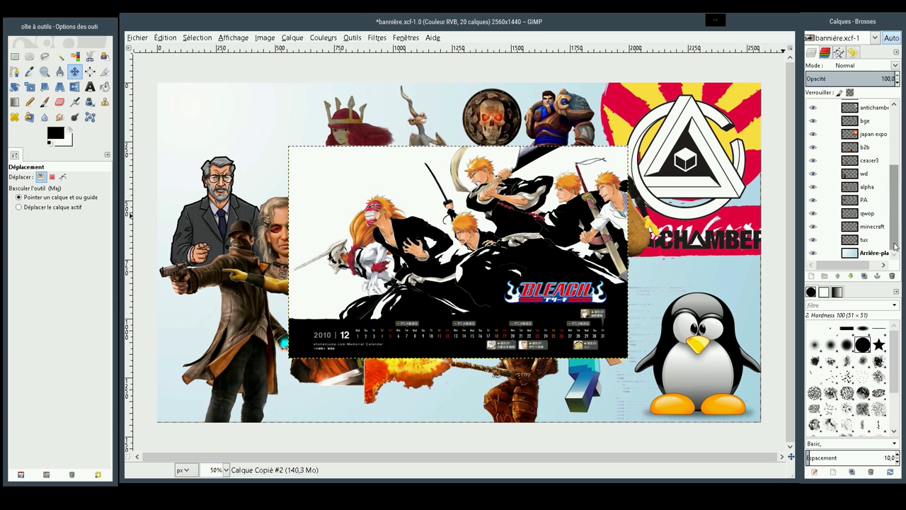
left_click(853, 256)
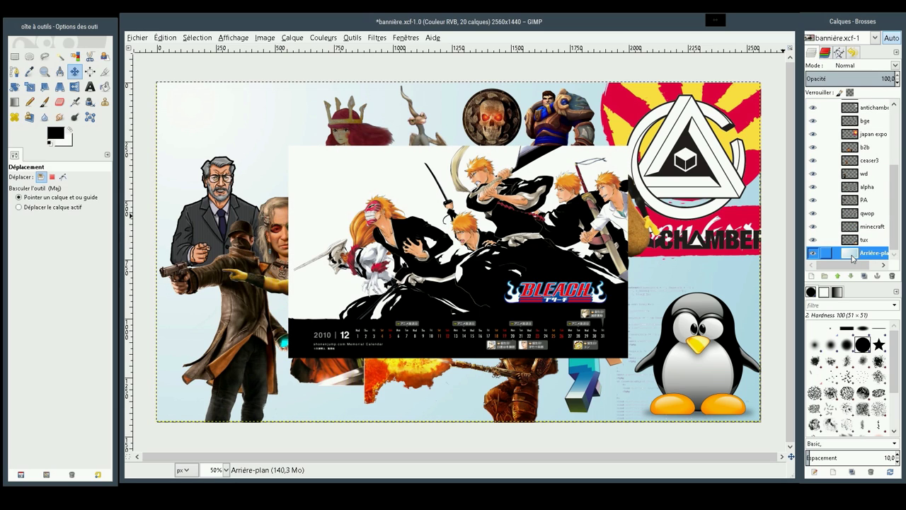
key("ctrl+v")
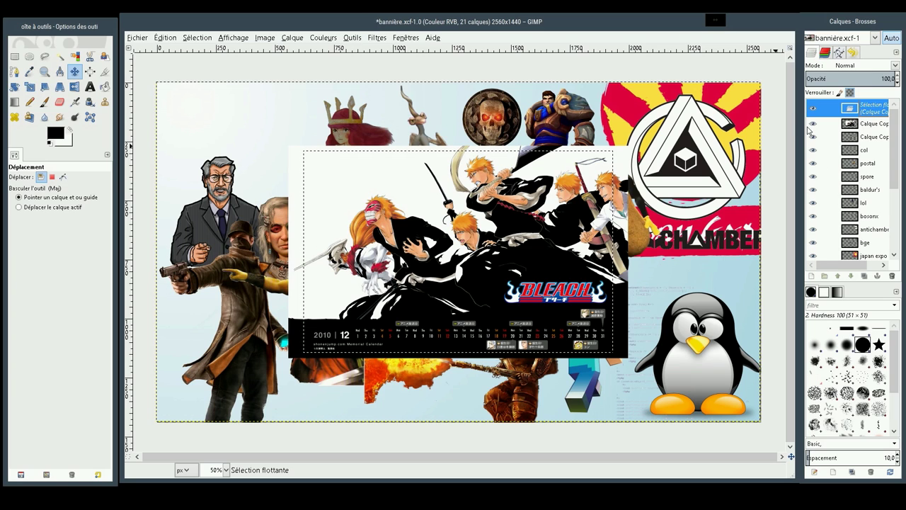
key("shift+ctrl+n")
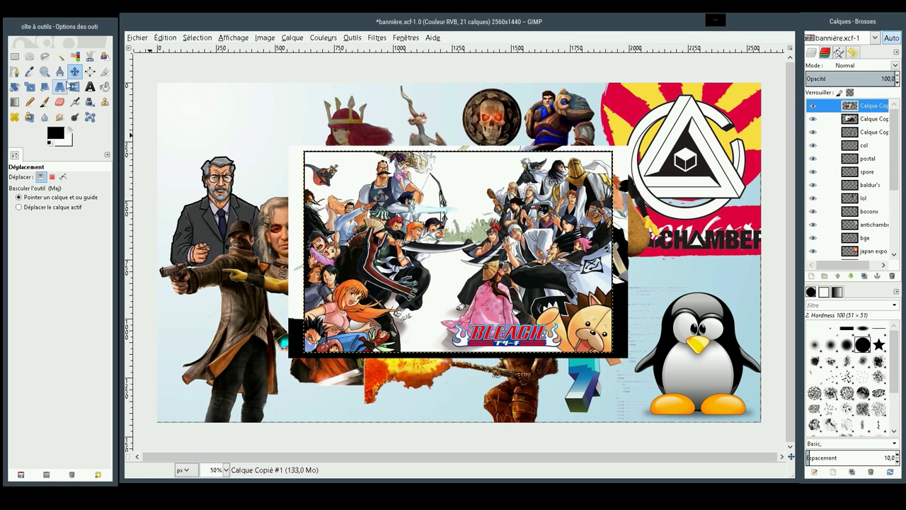
Scale the pasted Bleach group layer up to 2384 × 1558 px
left_click(29, 86)
left_click(329, 198)
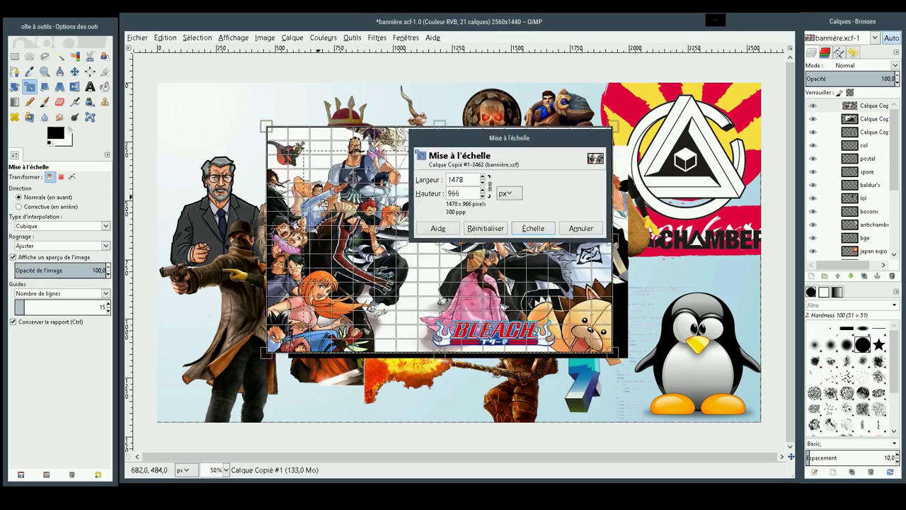
left_click_drag(324, 200, 604, 337)
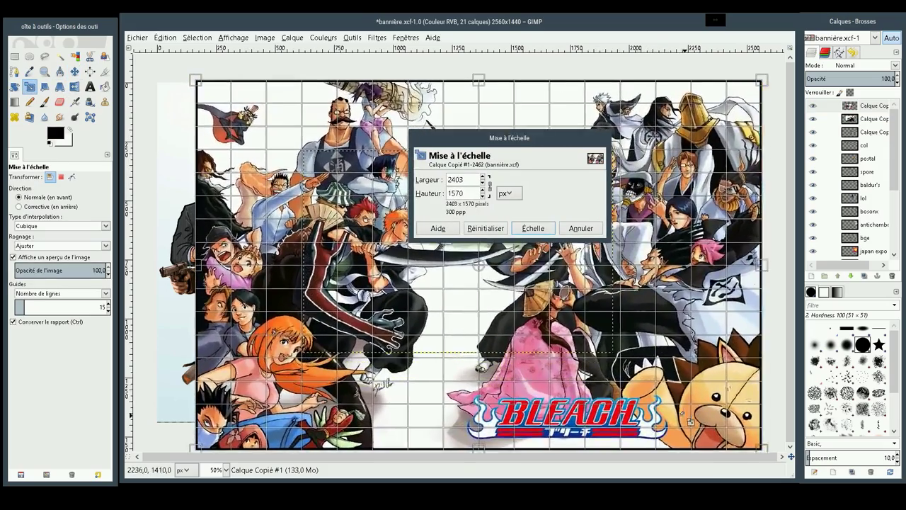
left_click_drag(603, 337, 728, 418)
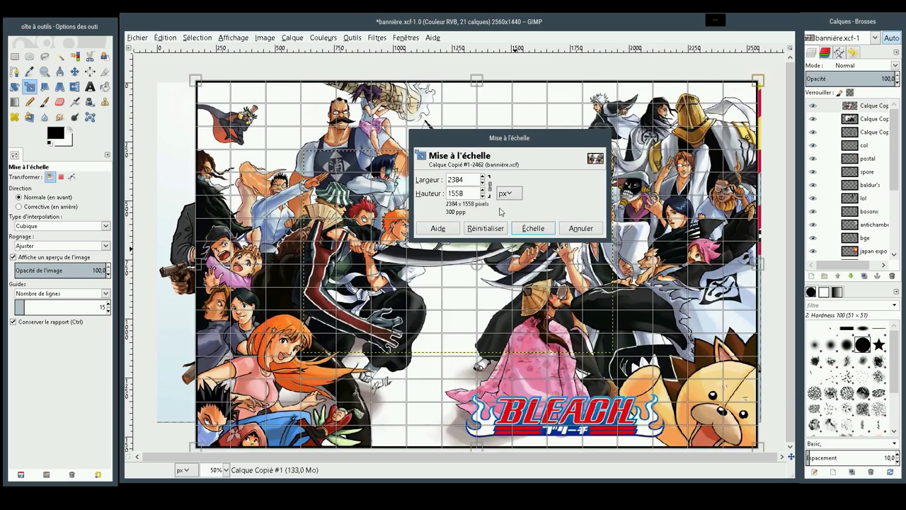
left_click(533, 228)
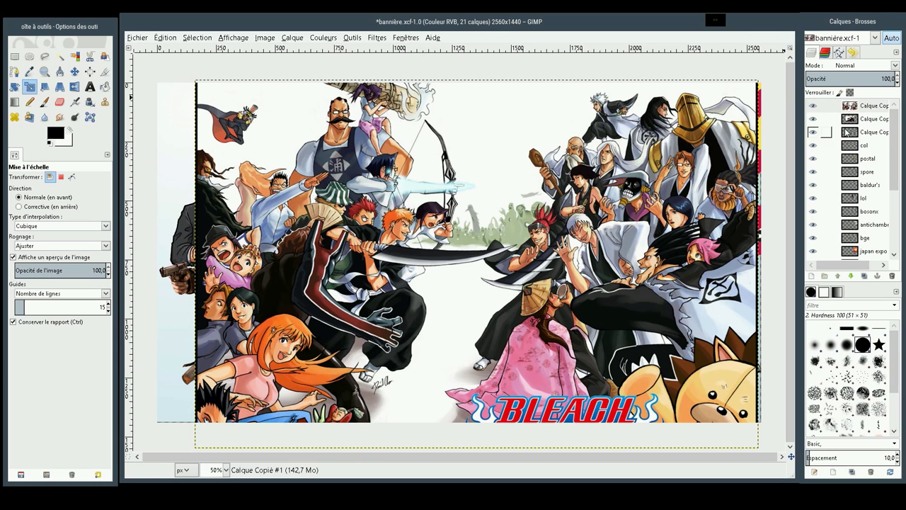
left_click(858, 106)
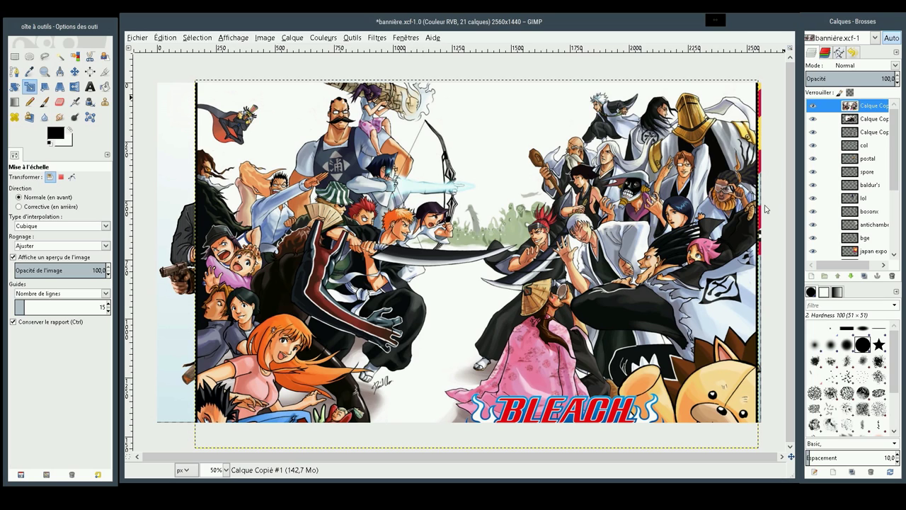
right_click(858, 106)
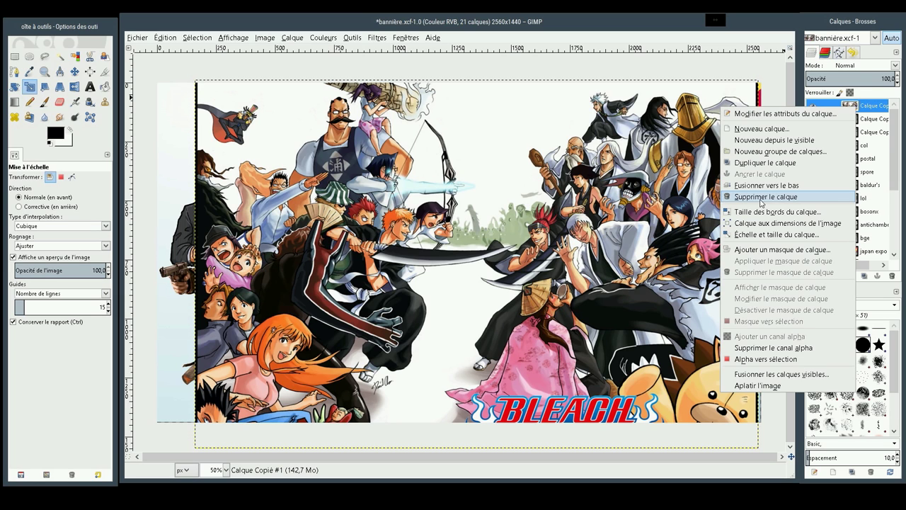
Delete the enlarged Bleach group layer through its context menu
left_click(761, 199)
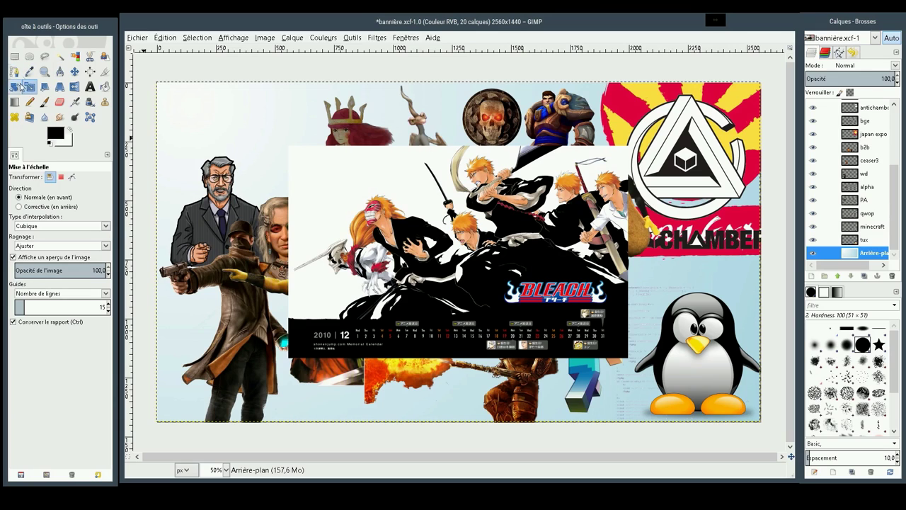
left_click(14, 56)
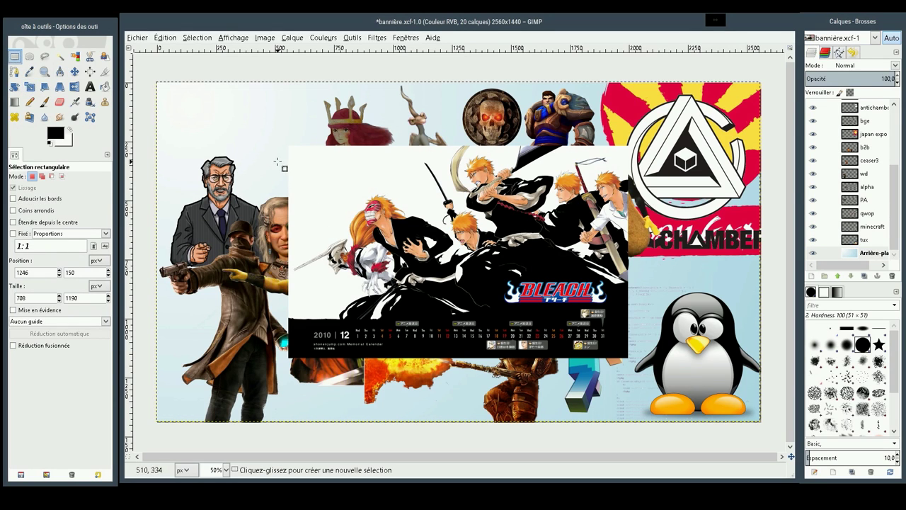
Draw an 862 × 536 px rectangle selection around the calendar image's left characters
left_click_drag(278, 161, 453, 373)
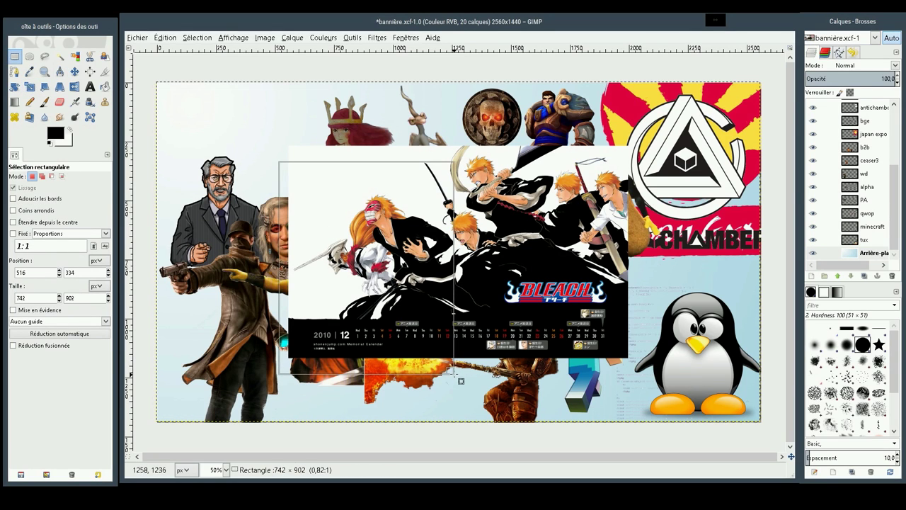
left_click_drag(453, 374, 500, 376)
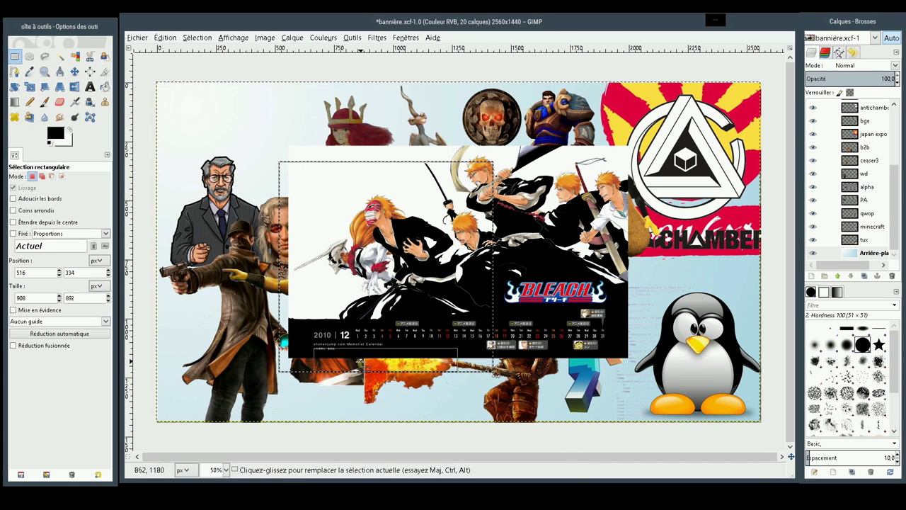
left_click_drag(387, 361, 376, 307)
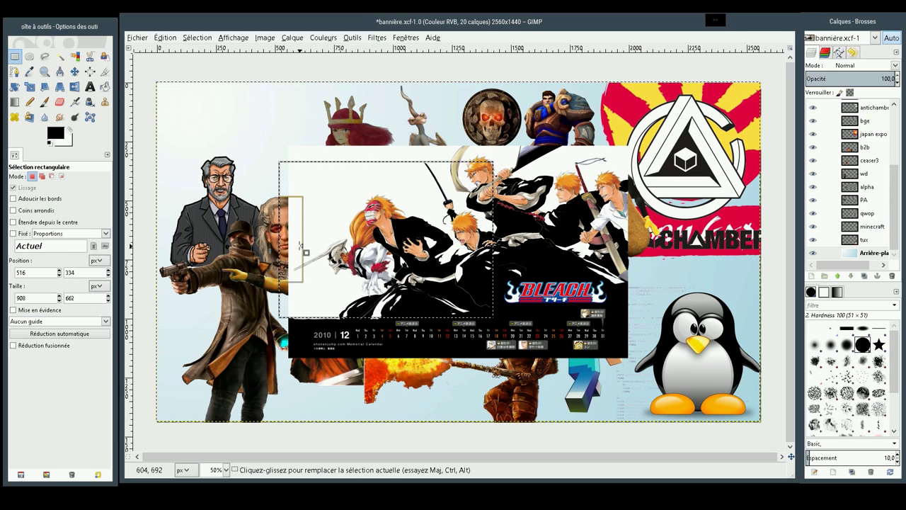
left_click_drag(292, 241, 306, 239)
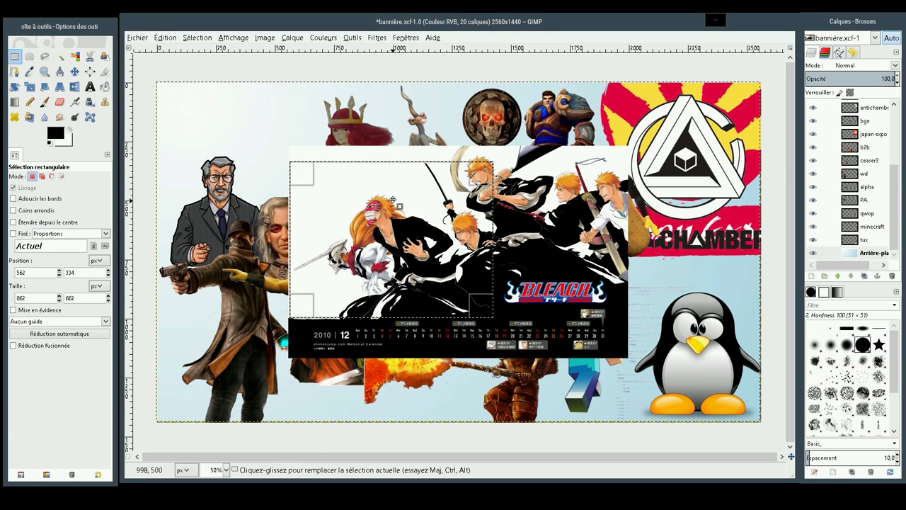
left_click_drag(397, 176, 402, 207)
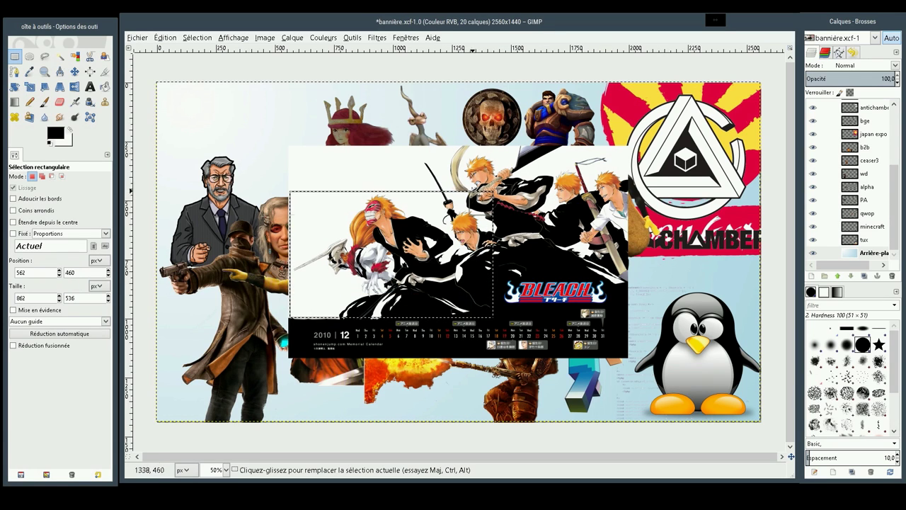
Crop the top Bleach calendar layer to the selection, undoing an accidental background crop
left_click(291, 38)
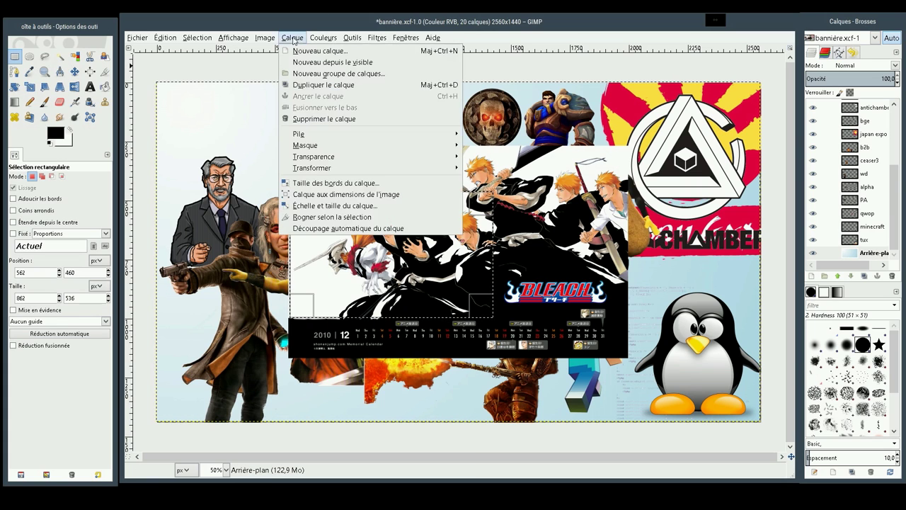
left_click(349, 217)
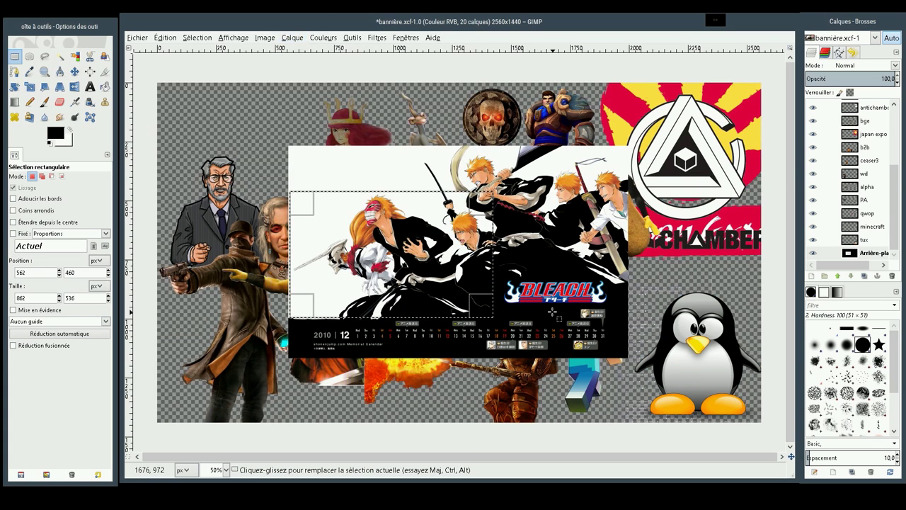
key("ctrl+z")
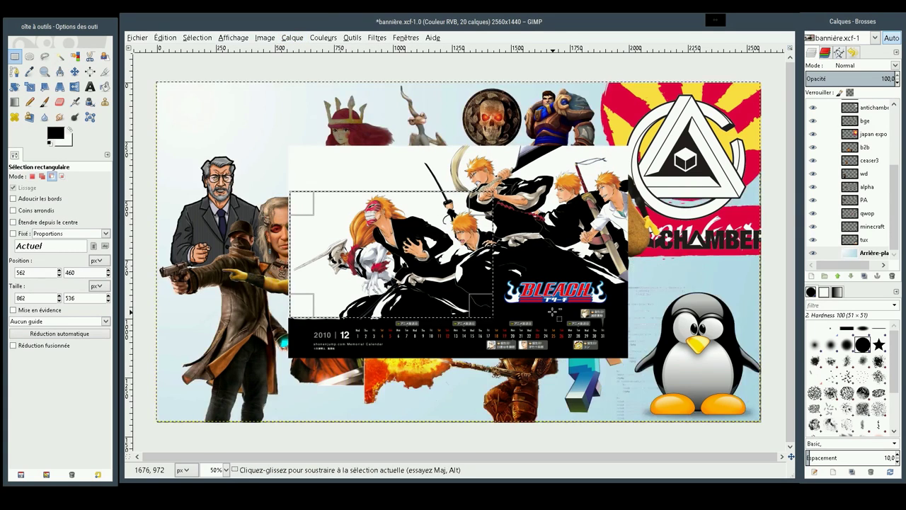
scroll(863, 183, "up", 5)
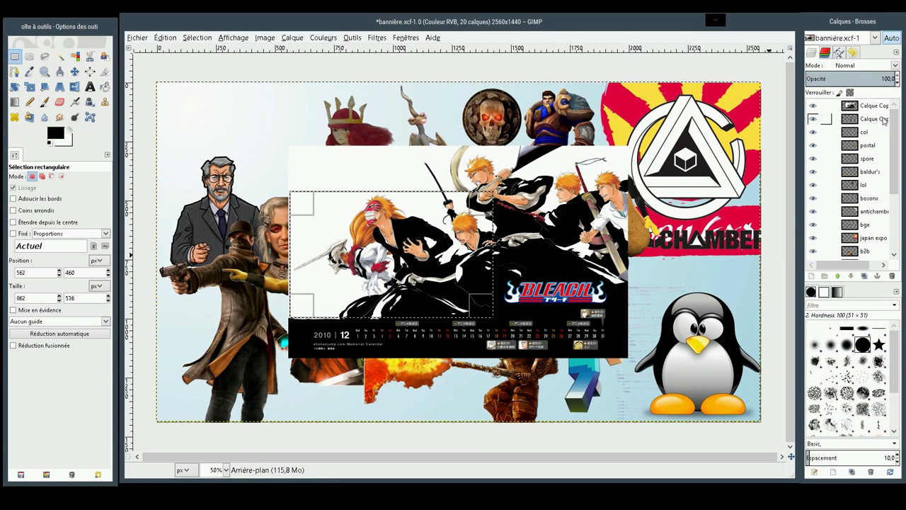
left_click(871, 105)
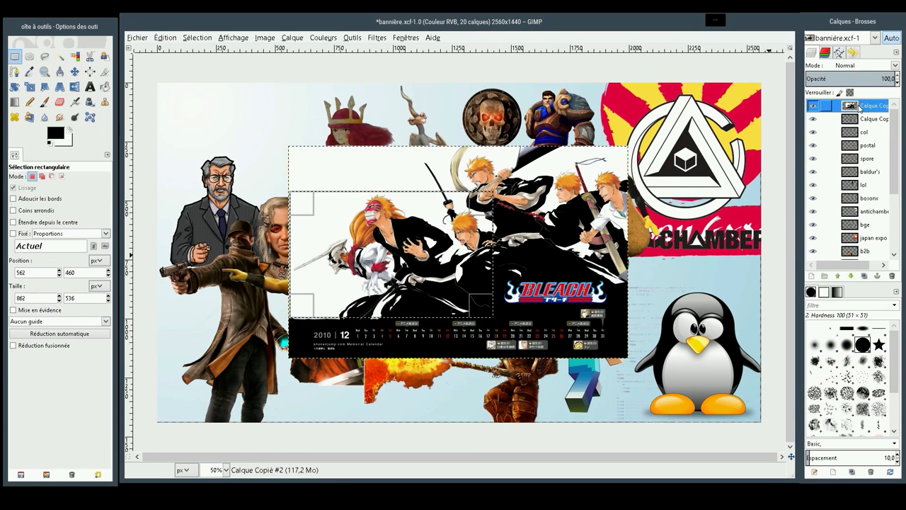
left_click(292, 38)
left_click(349, 218)
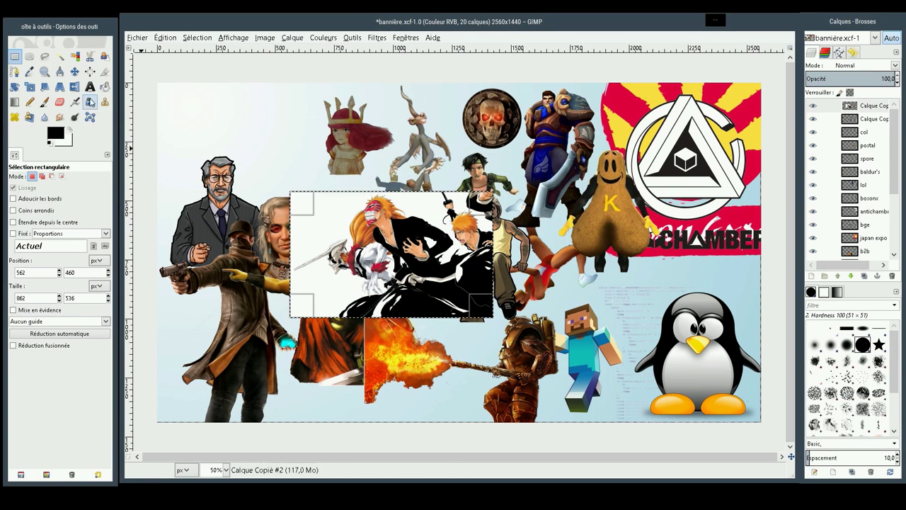
Move the Antichamber and Japan Expo logos to the banner's top-left
left_click(44, 71)
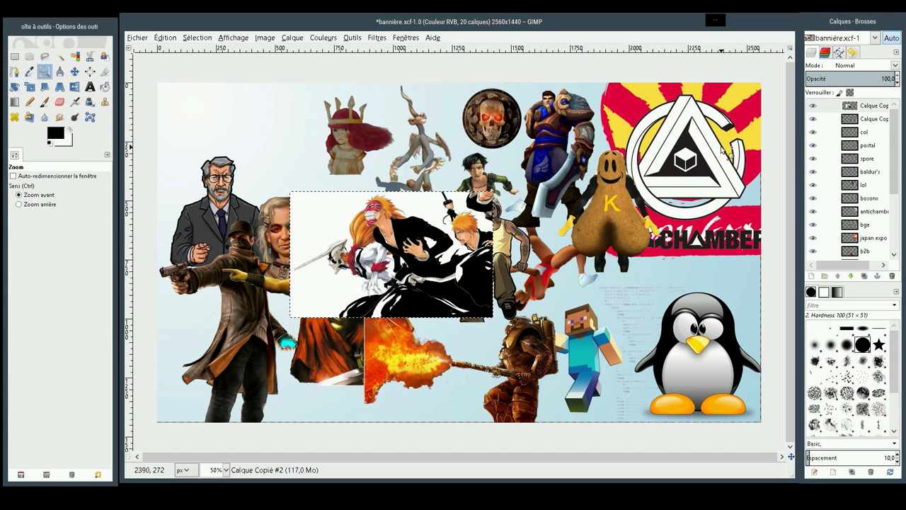
left_click(74, 72)
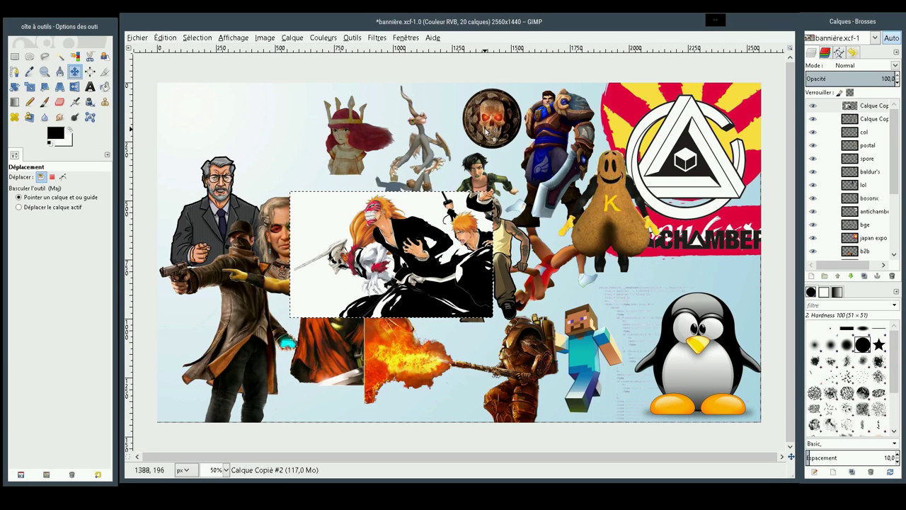
left_click_drag(735, 188, 262, 147)
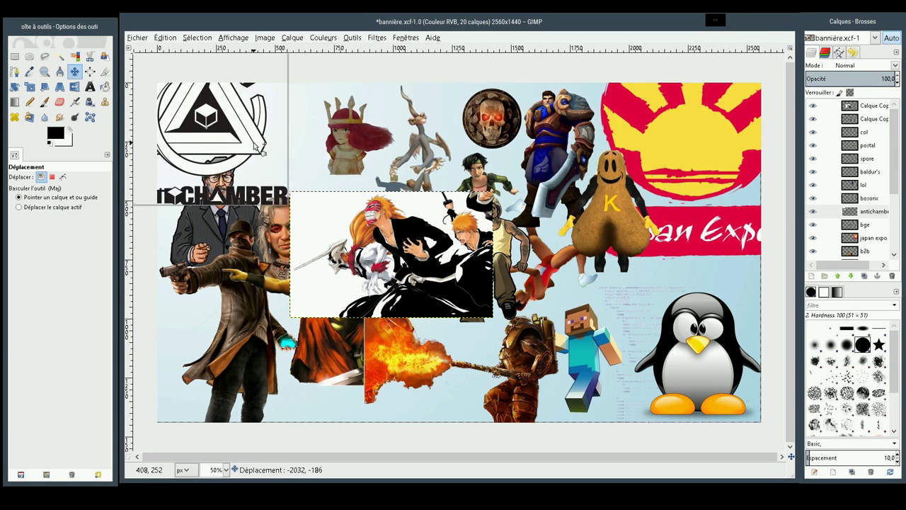
left_click(690, 189)
left_click_drag(690, 189, 187, 172)
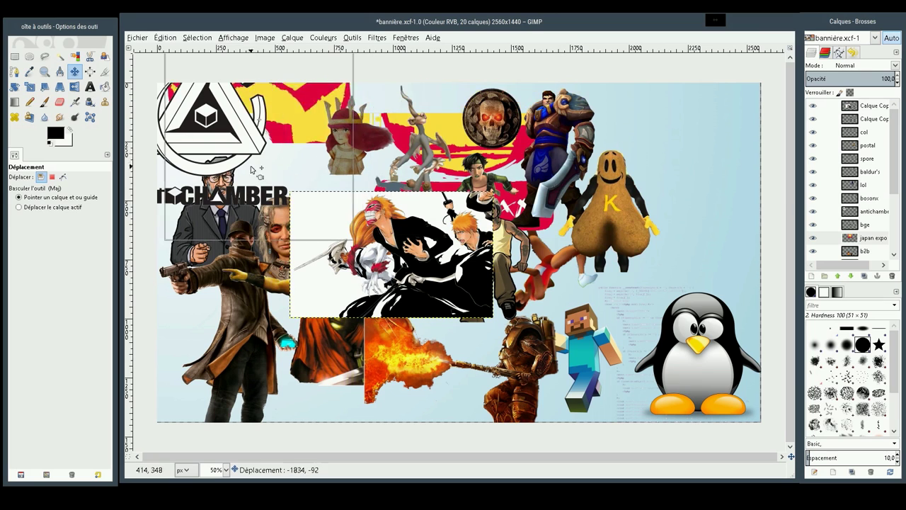
Fit the cropped Bleach artwork into the top-right corner and zoom in on it
left_click(188, 172)
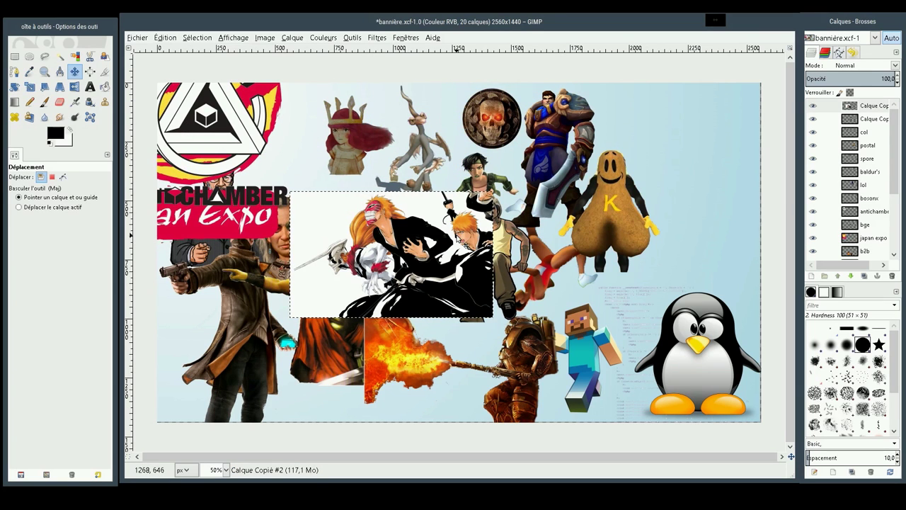
left_click_drag(425, 269, 699, 166)
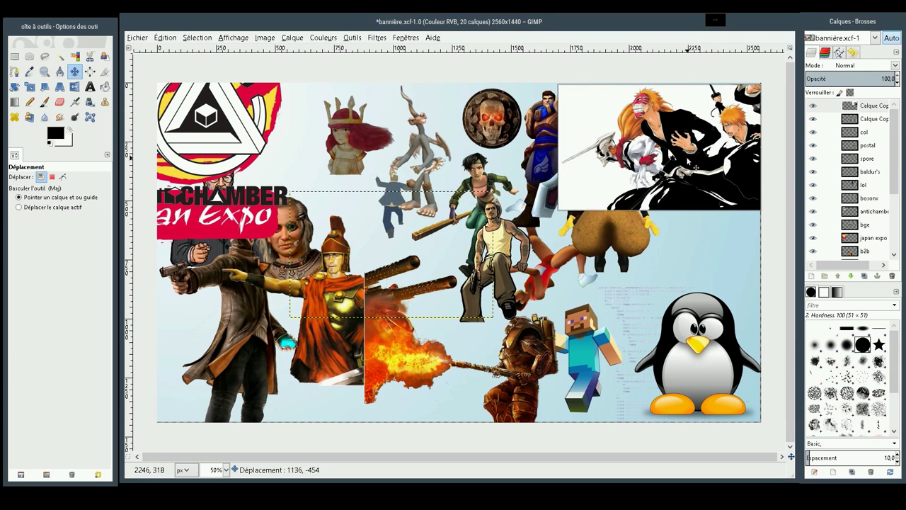
left_click_drag(698, 170, 689, 175)
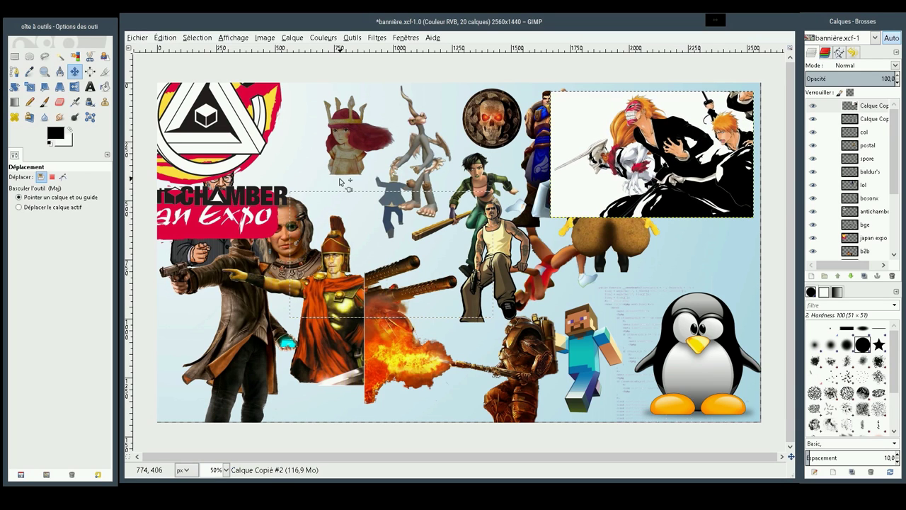
left_click(44, 72)
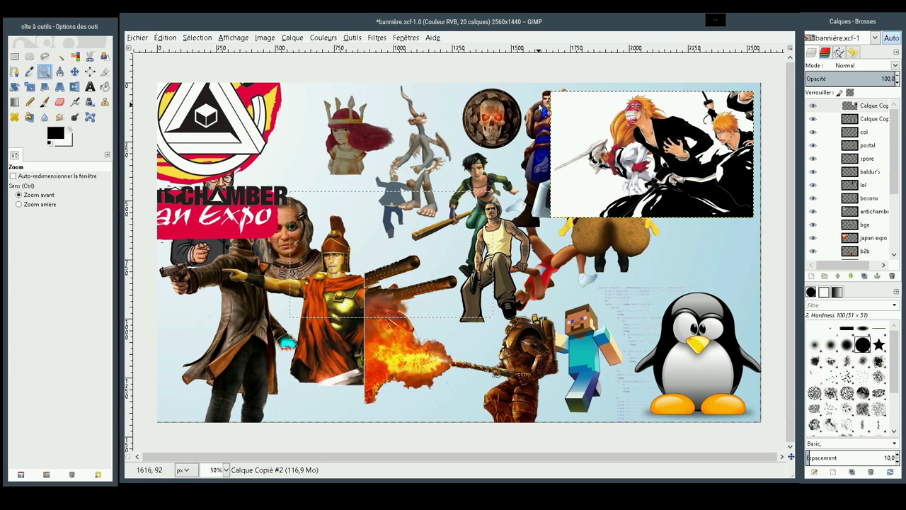
left_click_drag(542, 88, 768, 248)
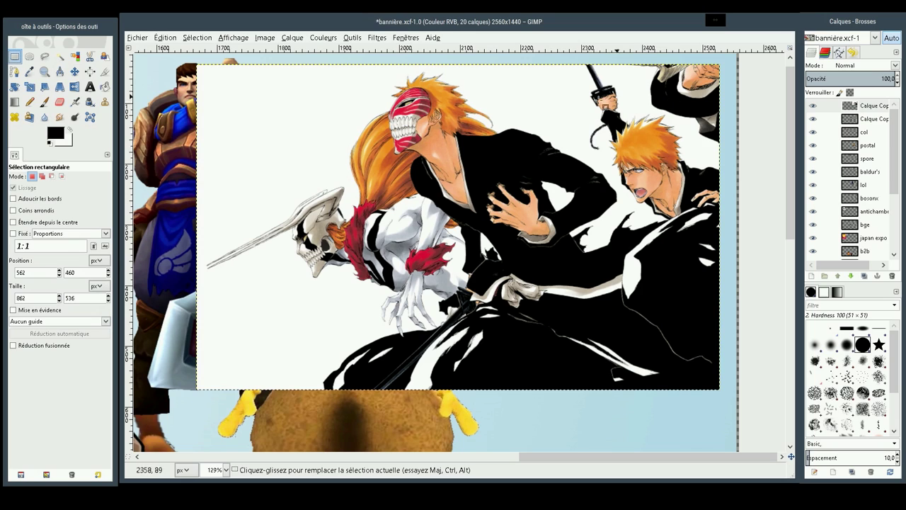
Free-select and delete the second orange-haired character at the artwork's top-right, discarding a trial ellipse
left_click(43, 57)
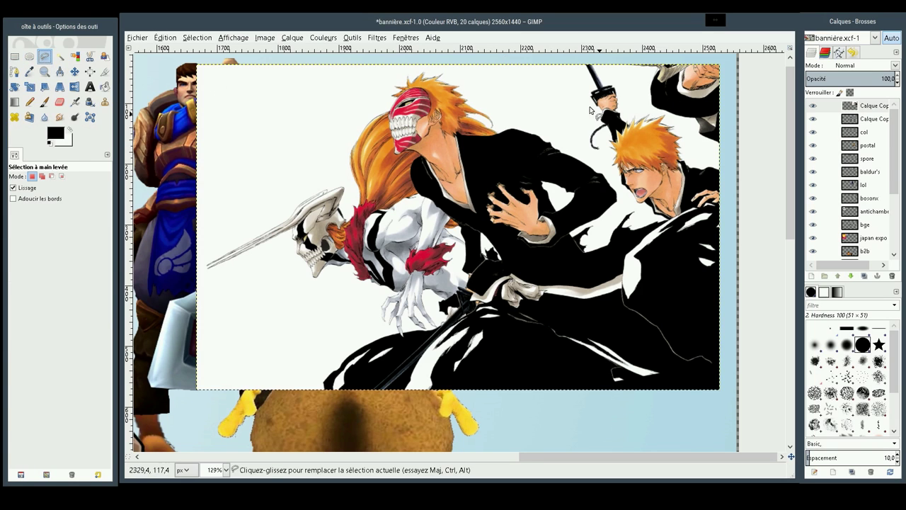
mouse_move(545, 64)
left_mouse_down()
mouse_move(626, 196)
mouse_move(683, 220)
mouse_move(713, 189)
mouse_move(736, 126)
mouse_move(721, 60)
mouse_move(546, 67)
left_mouse_up()
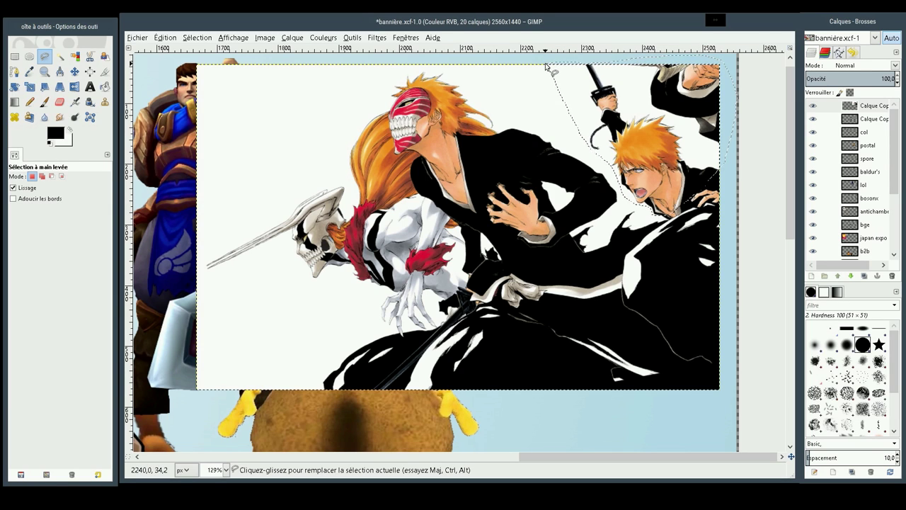
key("Delete")
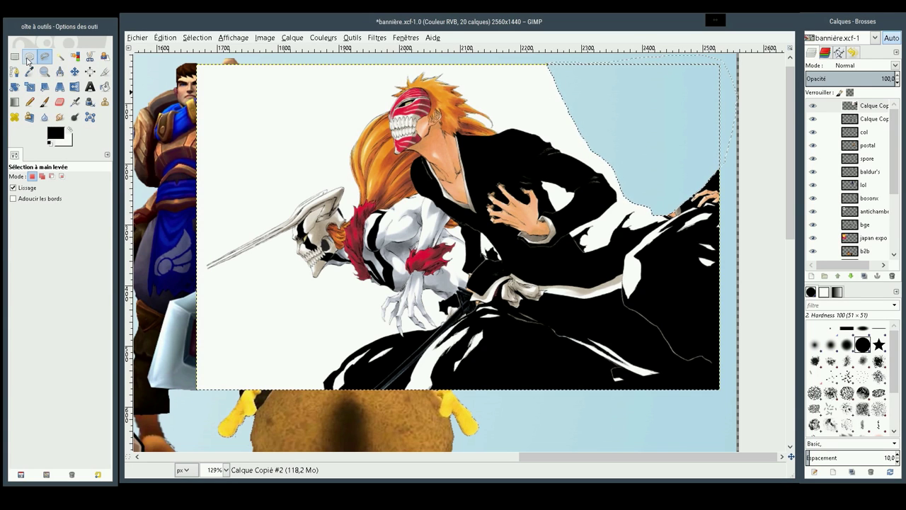
left_click(29, 60)
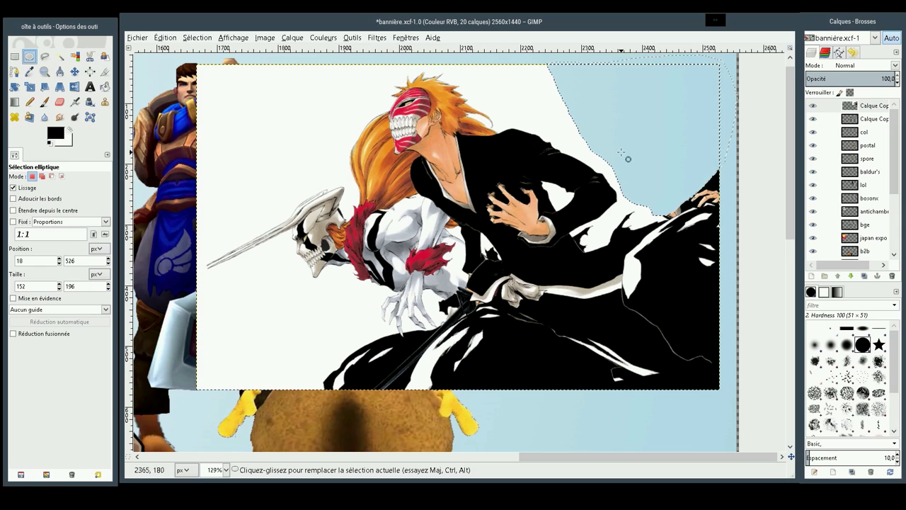
mouse_move(620, 152)
left_mouse_down()
mouse_move(756, 213)
mouse_move(750, 208)
left_mouse_up()
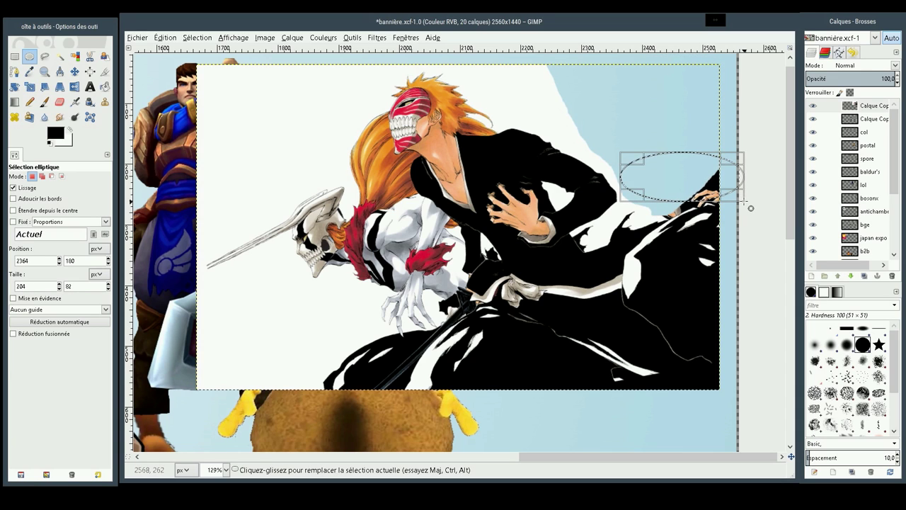
left_click(673, 155)
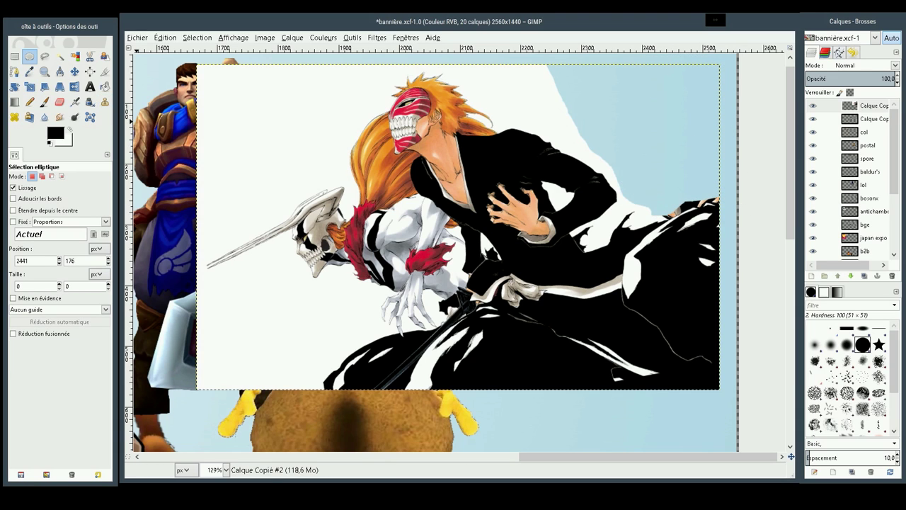
left_click(45, 72)
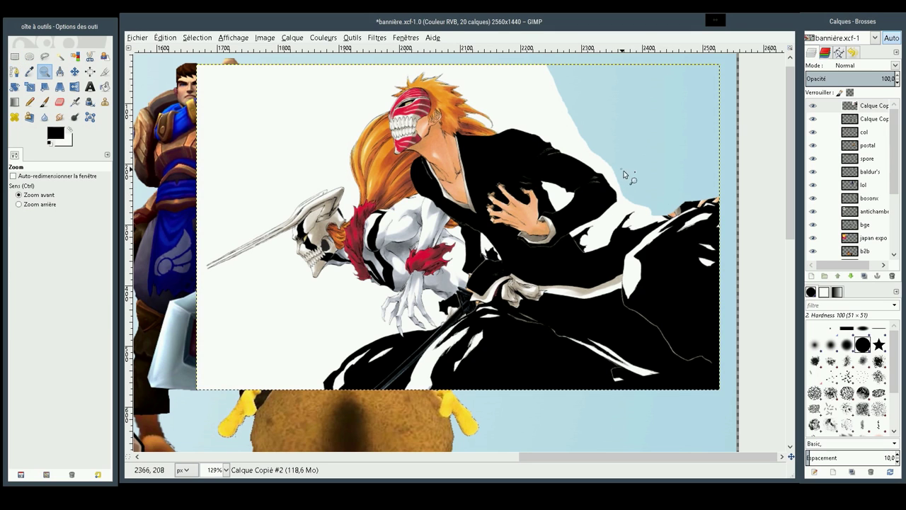
Erase the stray orange and black pixels along the right cut edge
left_click_drag(624, 173, 739, 259)
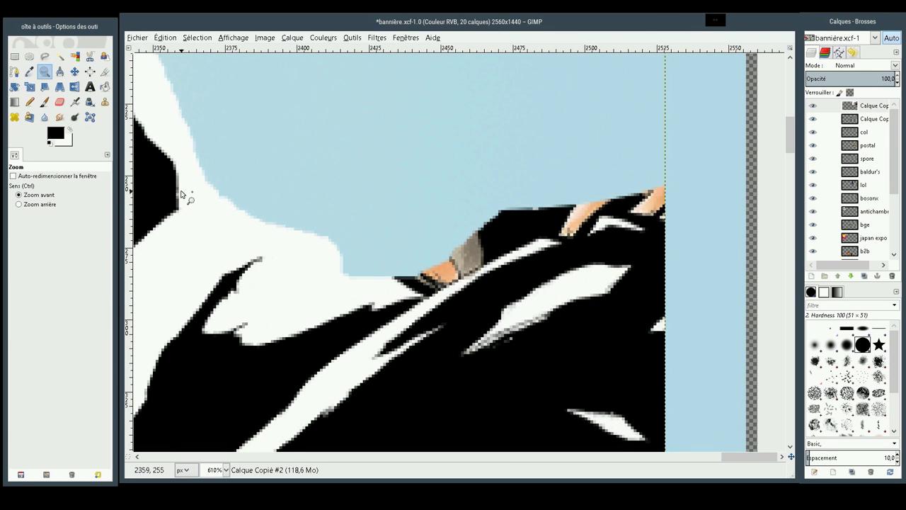
left_click(59, 101)
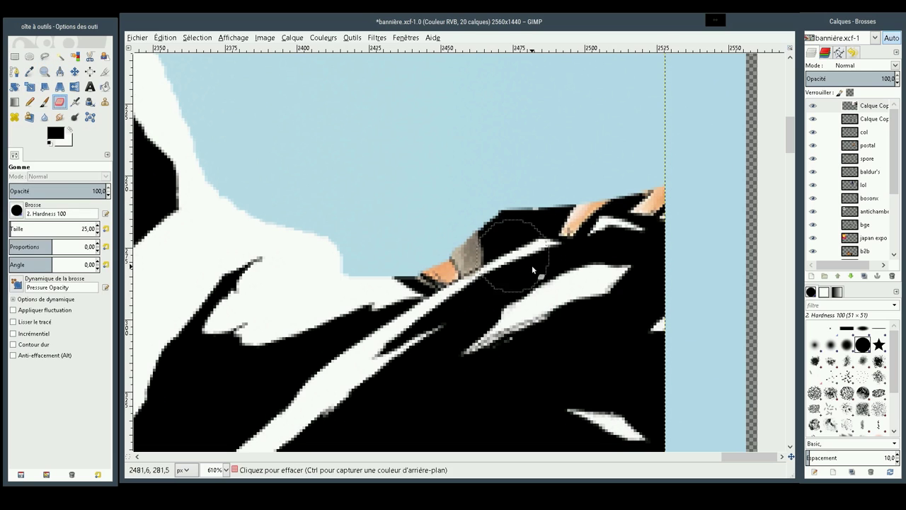
mouse_move(417, 243)
left_mouse_down()
mouse_move(418, 258)
mouse_move(519, 208)
mouse_move(560, 205)
mouse_move(552, 204)
mouse_move(575, 183)
left_mouse_up()
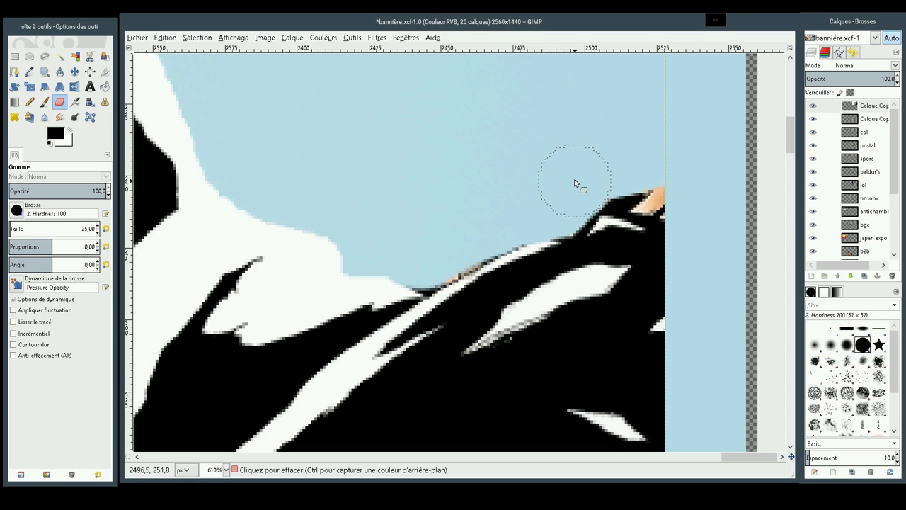
mouse_move(657, 155)
left_mouse_down()
mouse_move(681, 168)
mouse_move(688, 189)
left_mouse_up()
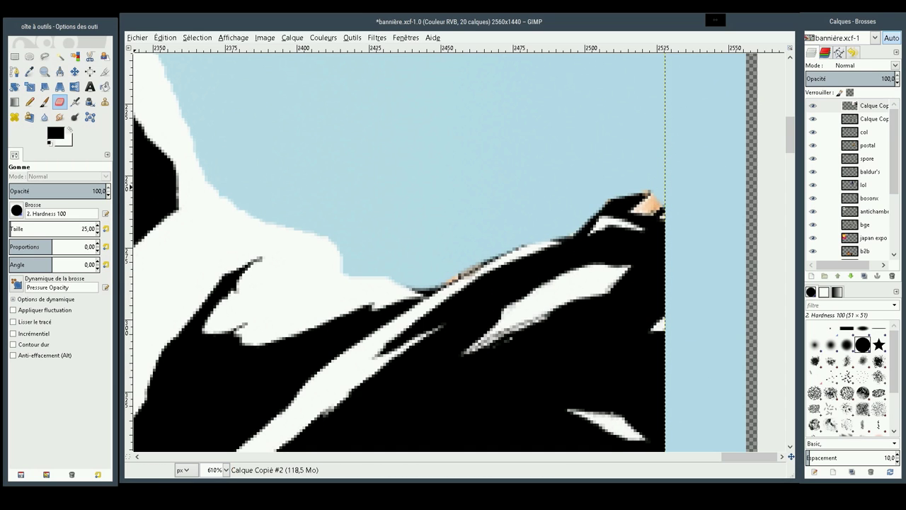
Fuzzy-select the leftover orange tip pixels, then return the view to 100%
left_click(75, 56)
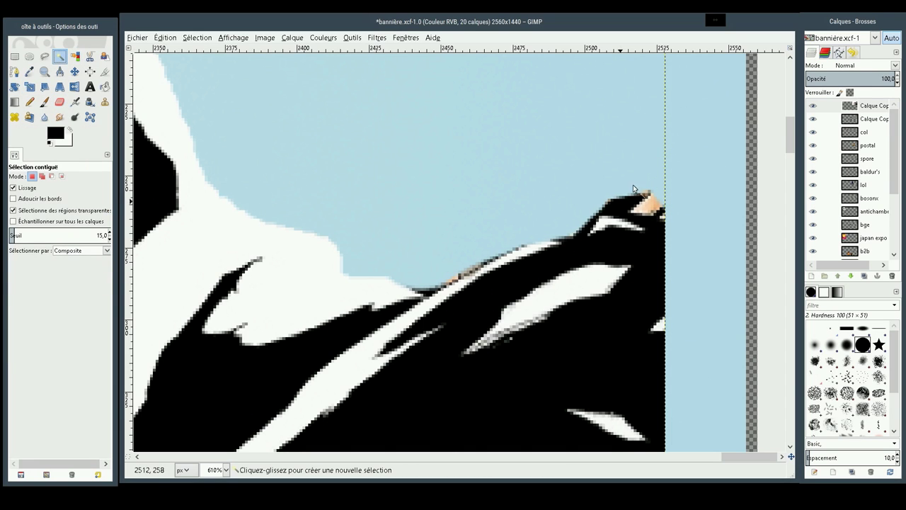
left_click_drag(657, 208, 678, 209)
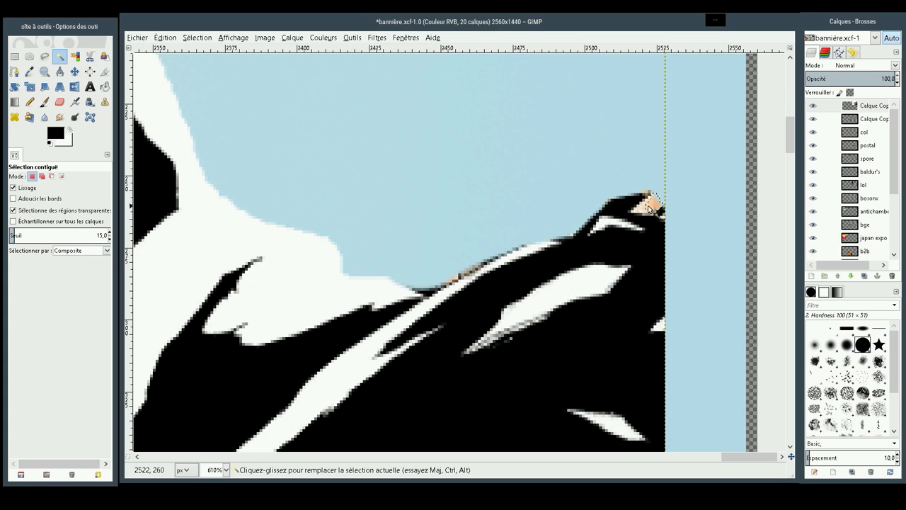
key("shift")
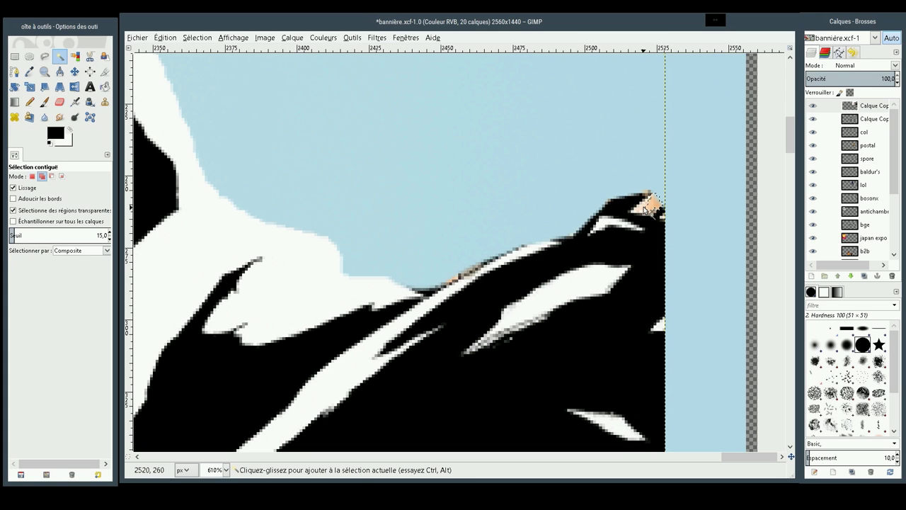
left_click(641, 209, "shift")
left_click_drag(641, 209, 726, 196)
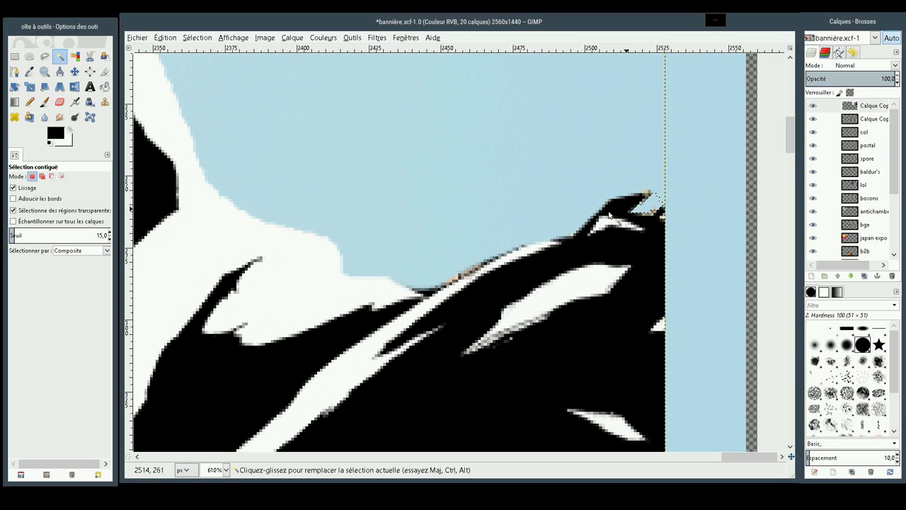
left_click(455, 281, "shift")
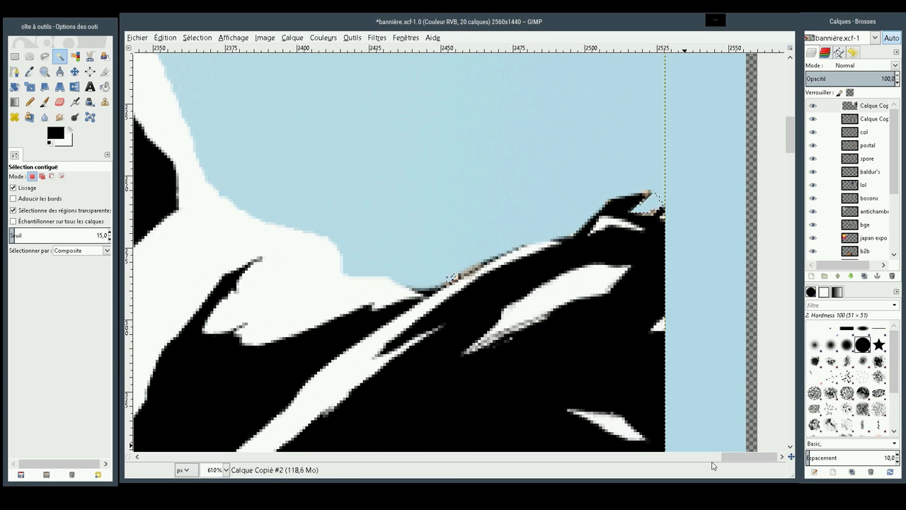
left_click_drag(731, 456, 549, 457)
scroll(548, 423, "right", 5)
scroll(623, 413, "right", 5)
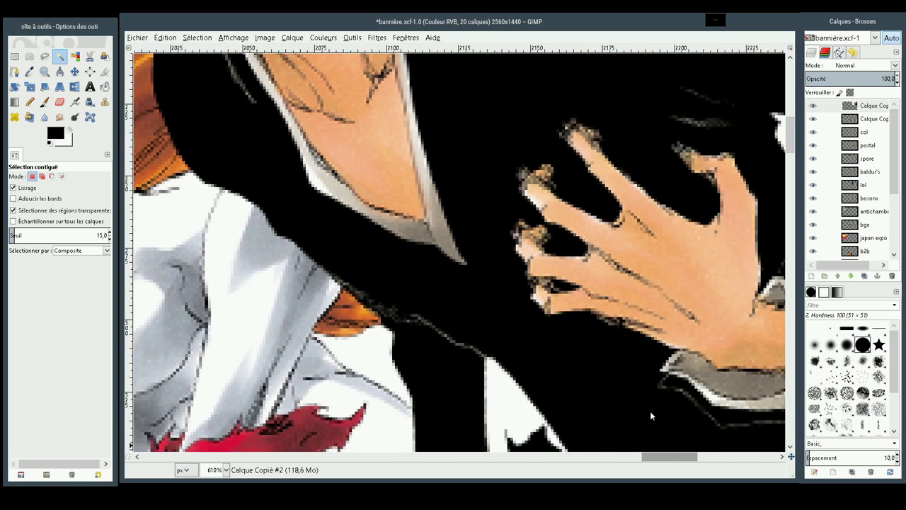
left_click(43, 72)
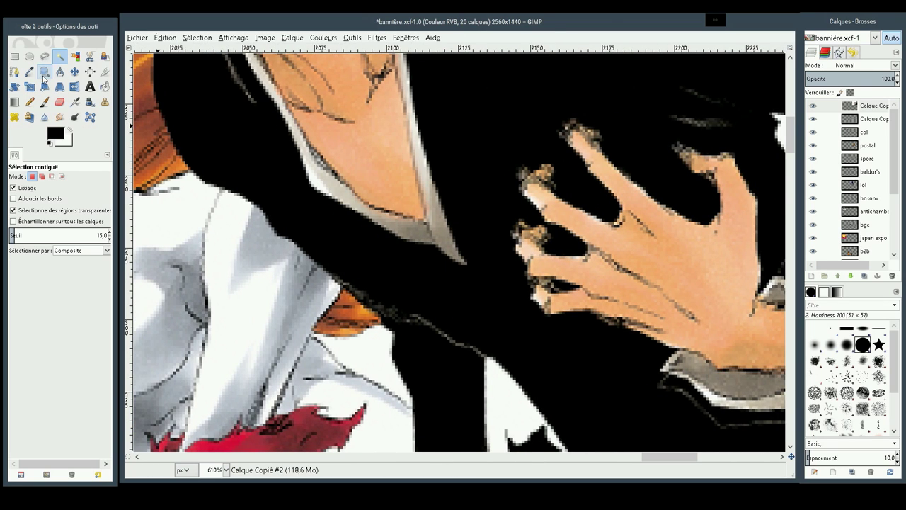
left_click(406, 223)
left_click(408, 225)
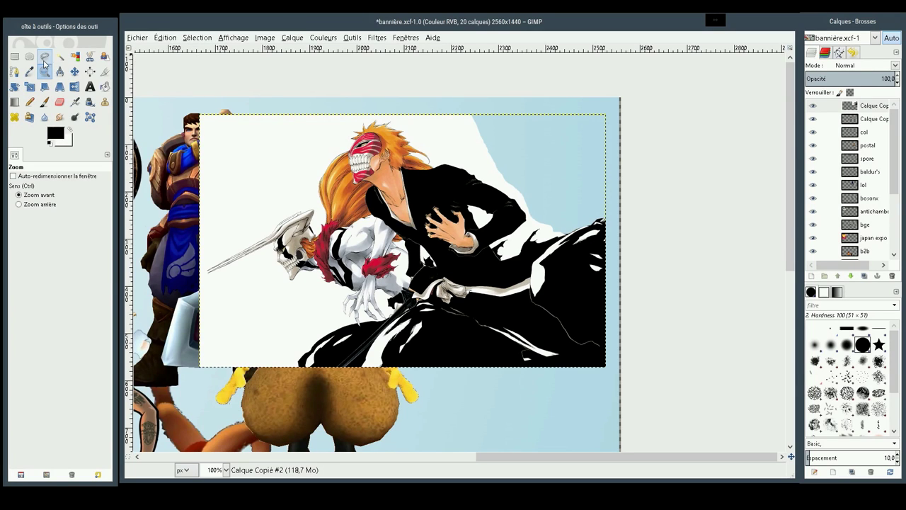
Fuzzy-select and delete the white backdrop around the Bleach fighters
left_click(60, 56)
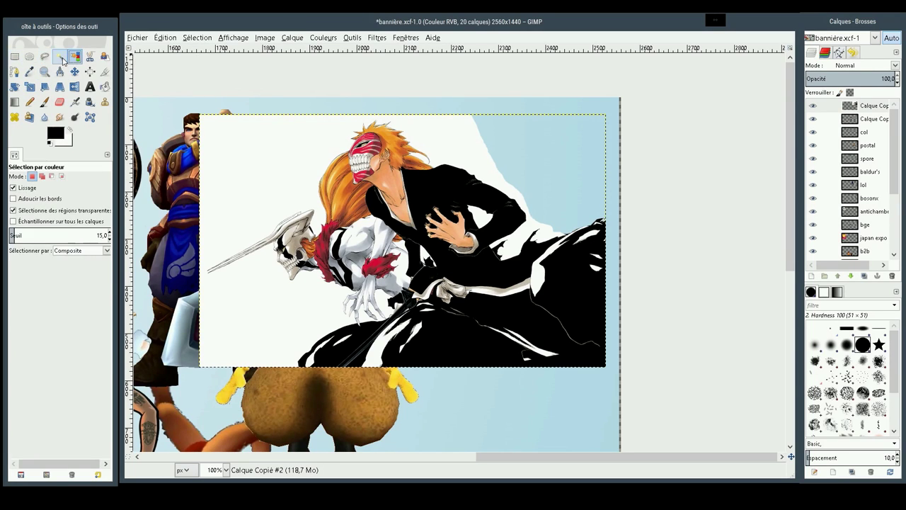
left_click(281, 151)
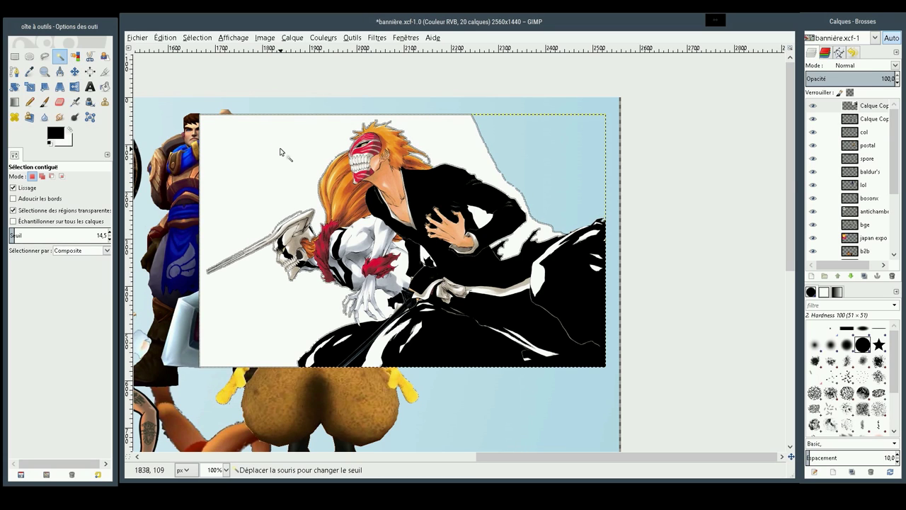
left_click_drag(281, 151, 281, 152)
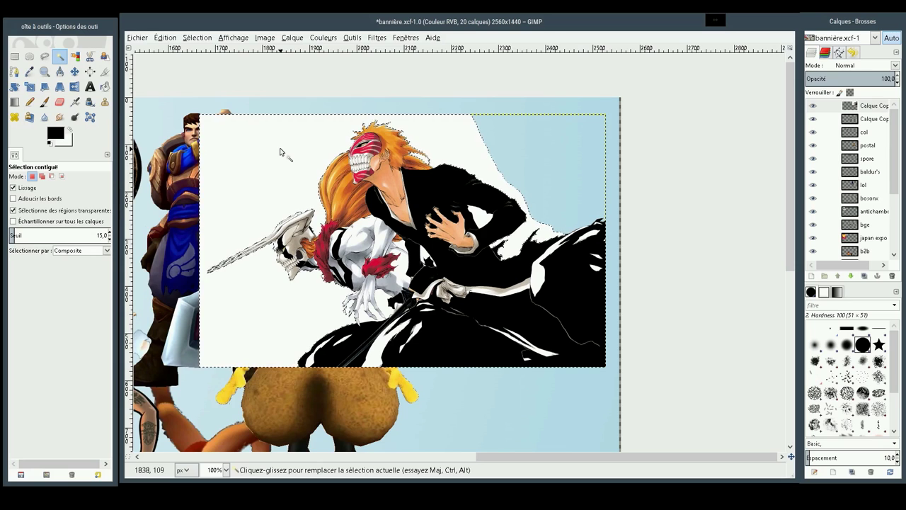
key("Delete")
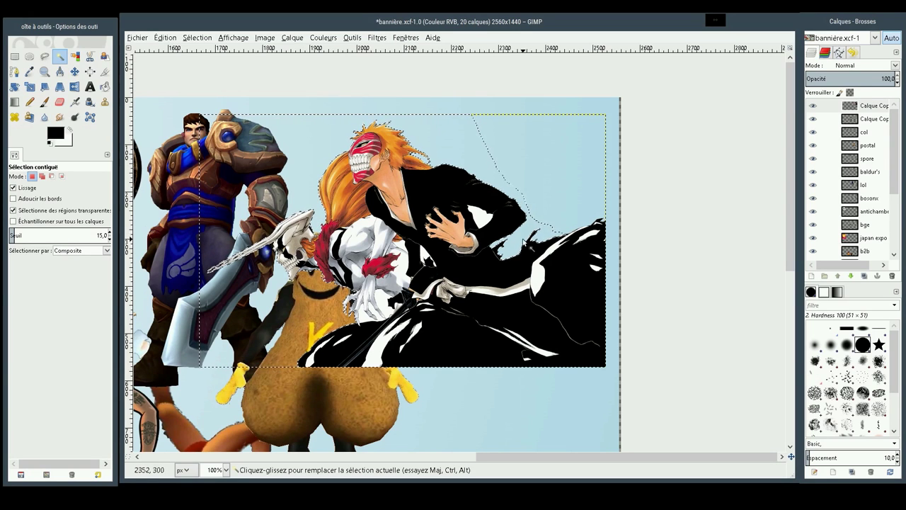
key("ctrl+z")
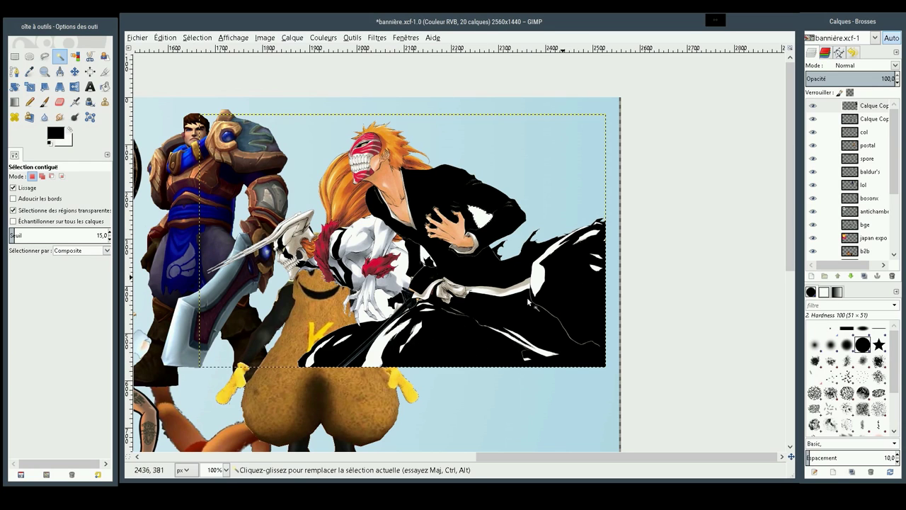
Add further white areas to the fuzzy selection, cancelling the unfinished threshold adjustment
key("shift")
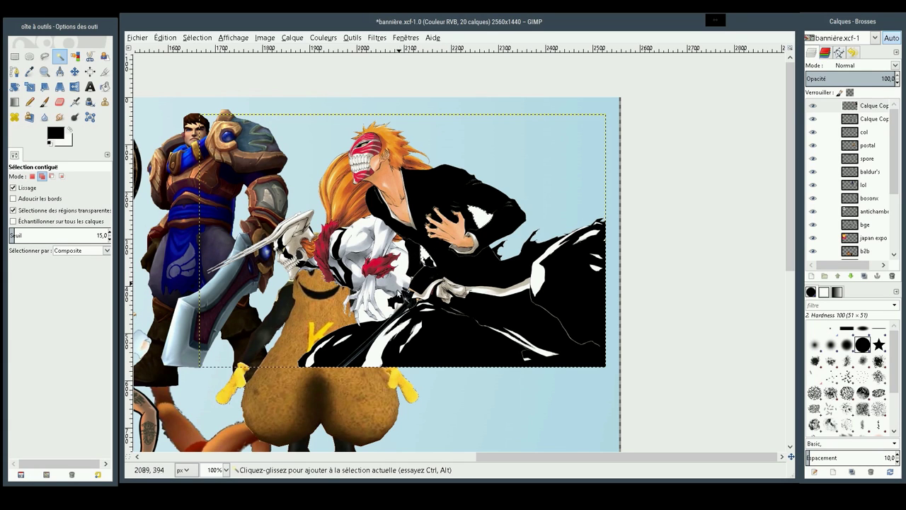
mouse_move(383, 305)
left_mouse_down()
mouse_move(356, 311)
mouse_move(368, 315)
left_mouse_up()
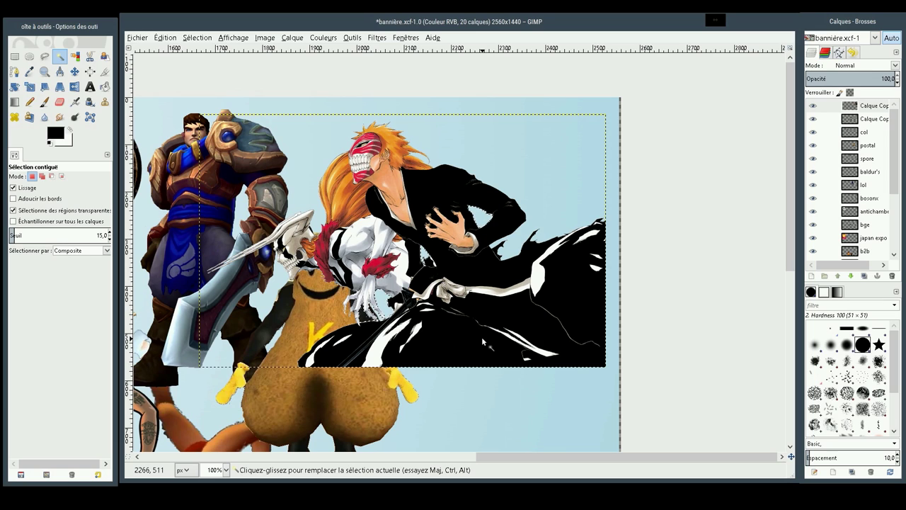
left_click_drag(402, 245, 406, 246)
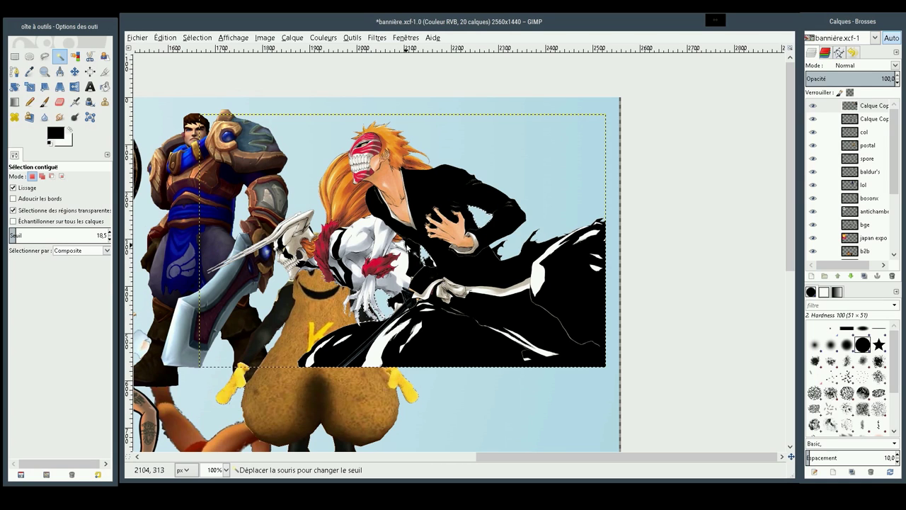
key("Escape")
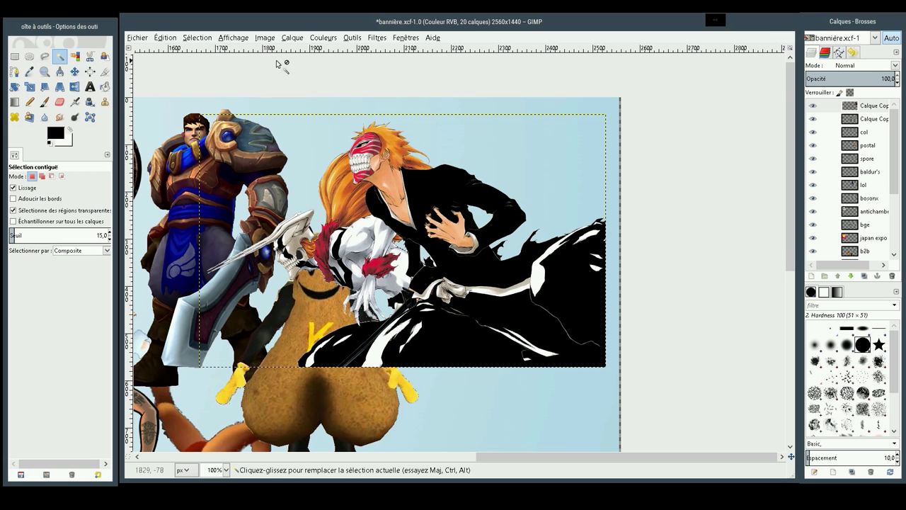
Crop the masked character's layer to its content with Layer > Crop to Content
left_click(291, 37)
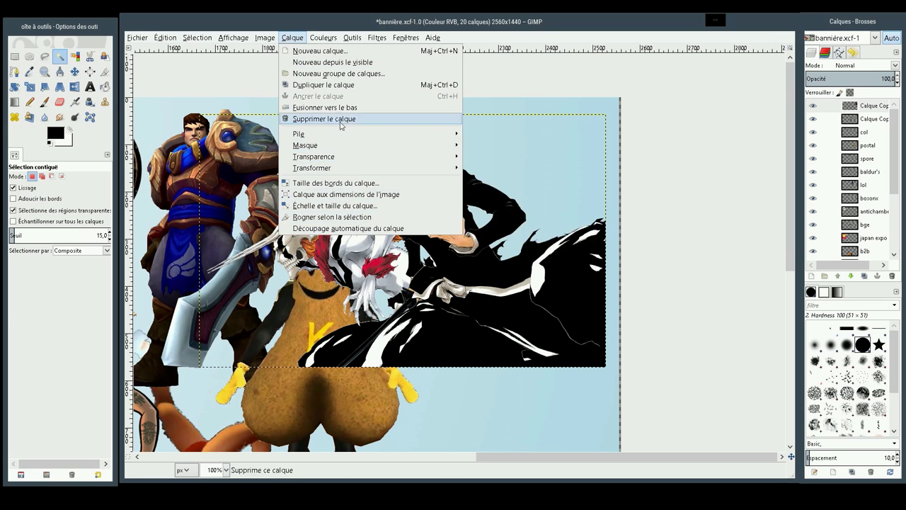
left_click(346, 228)
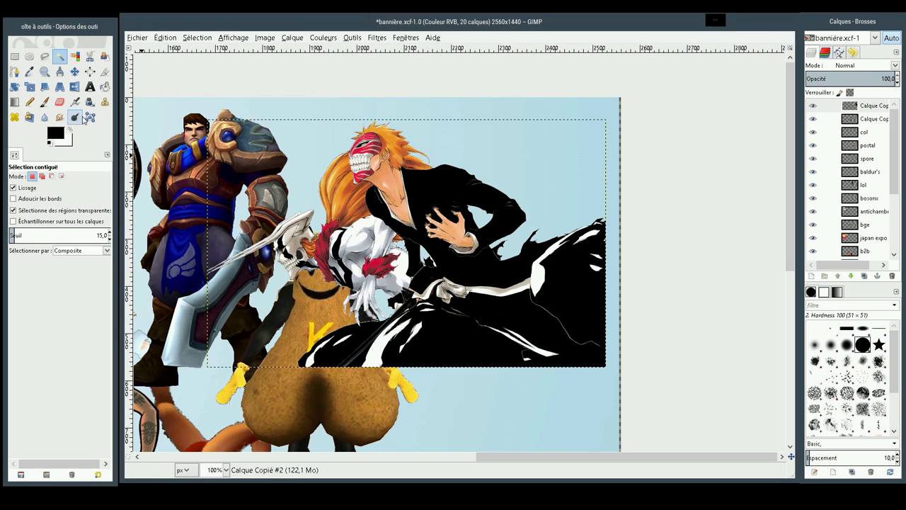
Smudge a few strokes over the masked character's black robe
left_click(75, 118)
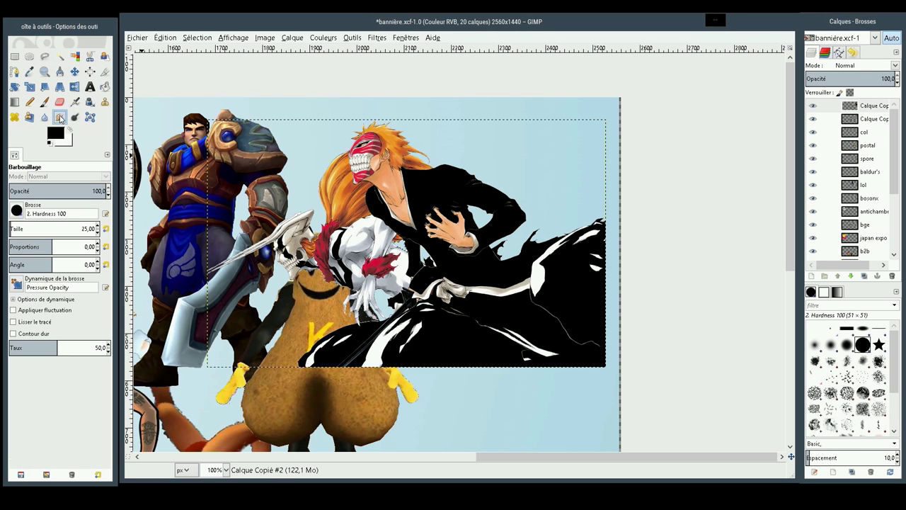
left_click(525, 304)
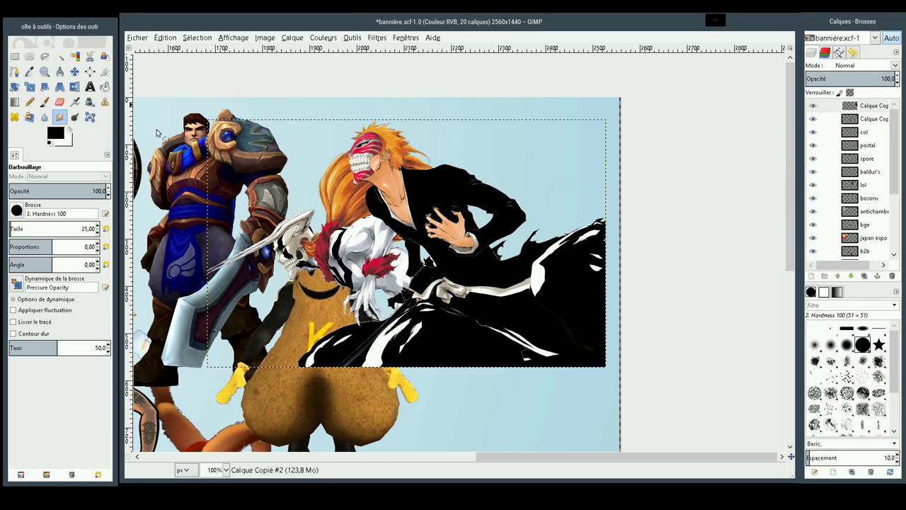
left_click(138, 41)
mouse_move(169, 108)
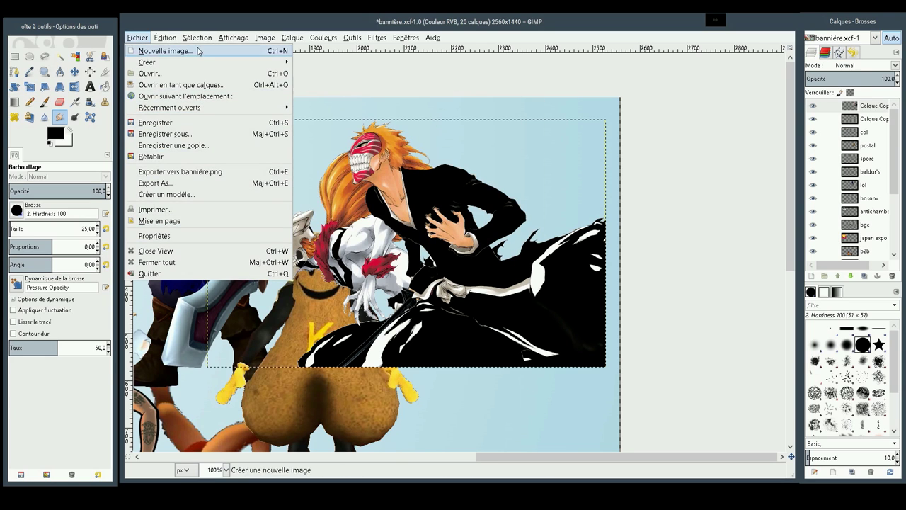
Save the banner project as bannière.xcf
left_click(190, 121)
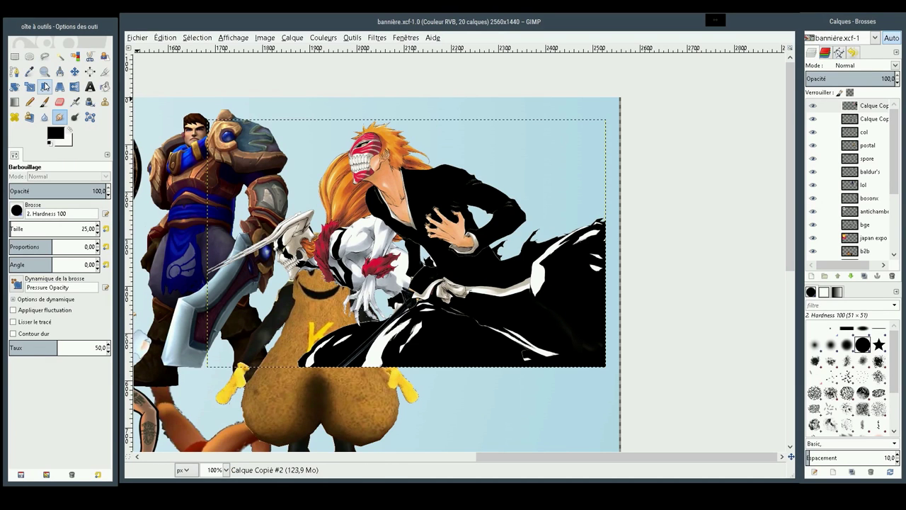
left_click(44, 71)
Zoom out, then drag a zoom rectangle so the whole banner fills the window
left_click(255, 212, "ctrl")
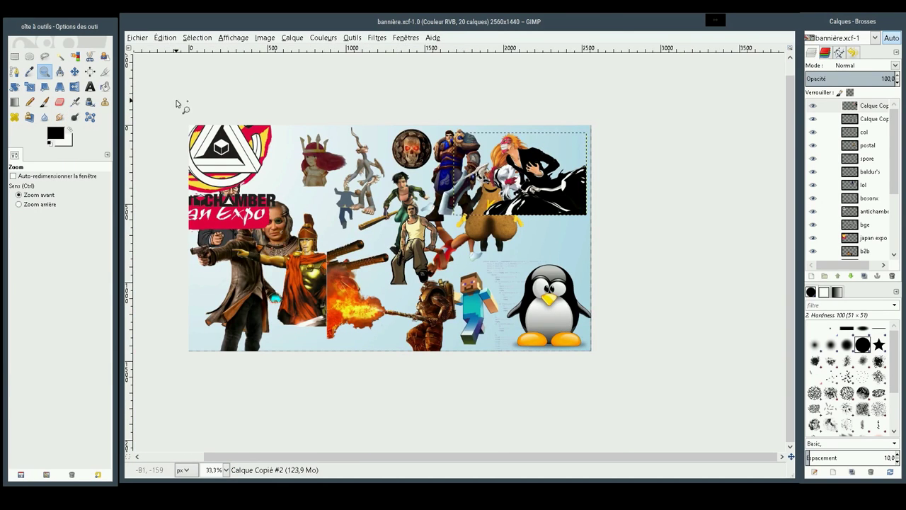
mouse_move(165, 103)
left_mouse_down()
mouse_move(339, 250)
mouse_move(599, 366)
left_mouse_up()
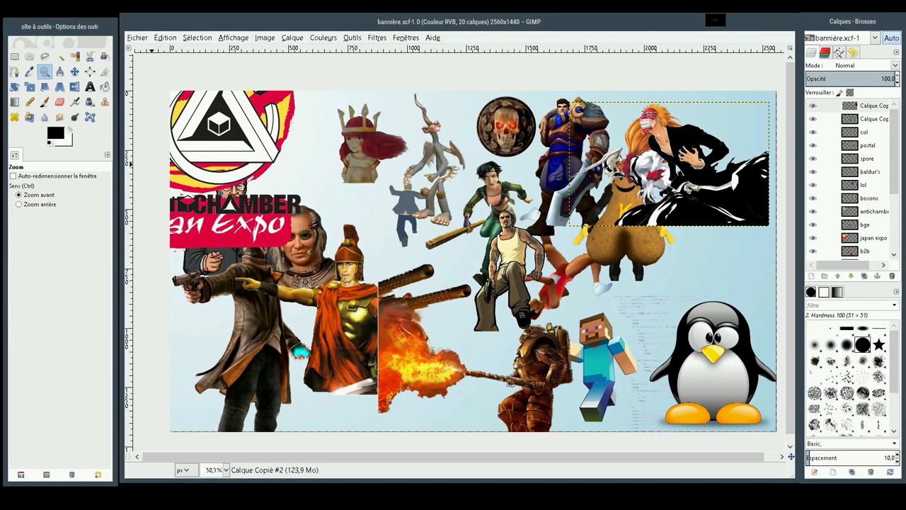
left_click(74, 71)
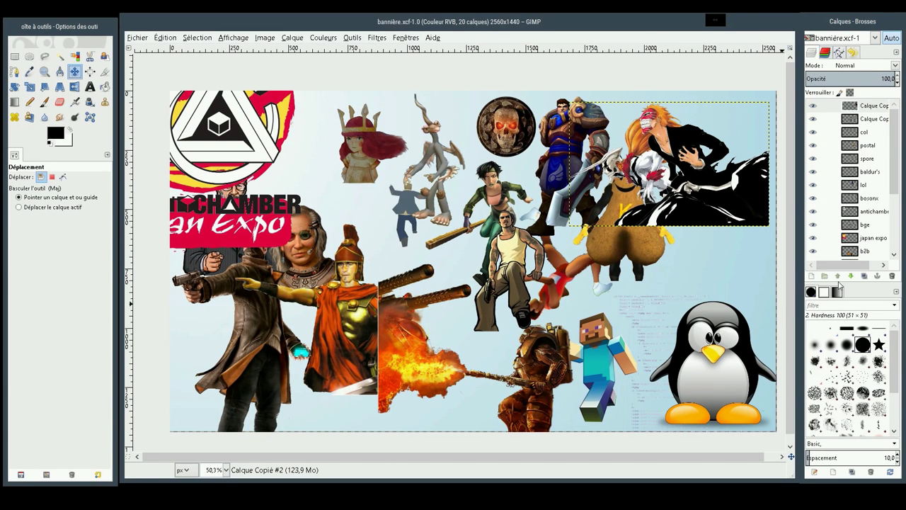
Place the crowned girl top right, the lanky creature below her, and the K peanut beside her
left_click_drag(719, 190, 479, 327)
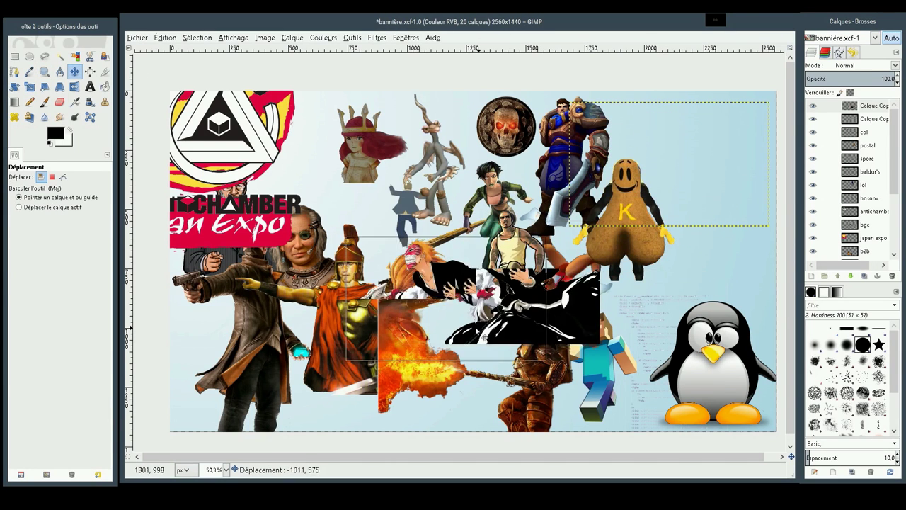
mouse_move(478, 327)
left_mouse_down()
mouse_move(434, 210)
mouse_move(449, 248)
left_mouse_up()
left_click_drag(347, 125, 693, 134)
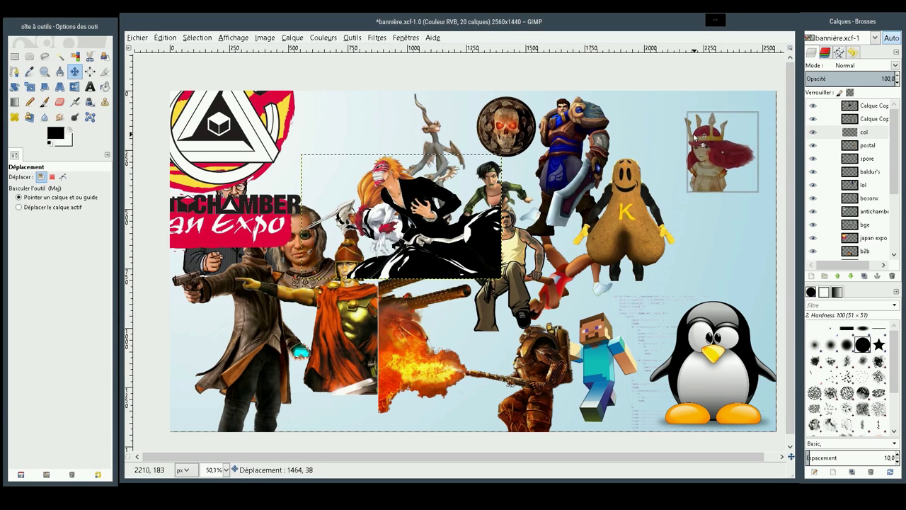
mouse_move(438, 140)
left_mouse_down()
mouse_move(717, 227)
mouse_move(703, 231)
left_mouse_up()
left_click_drag(627, 227, 658, 166)
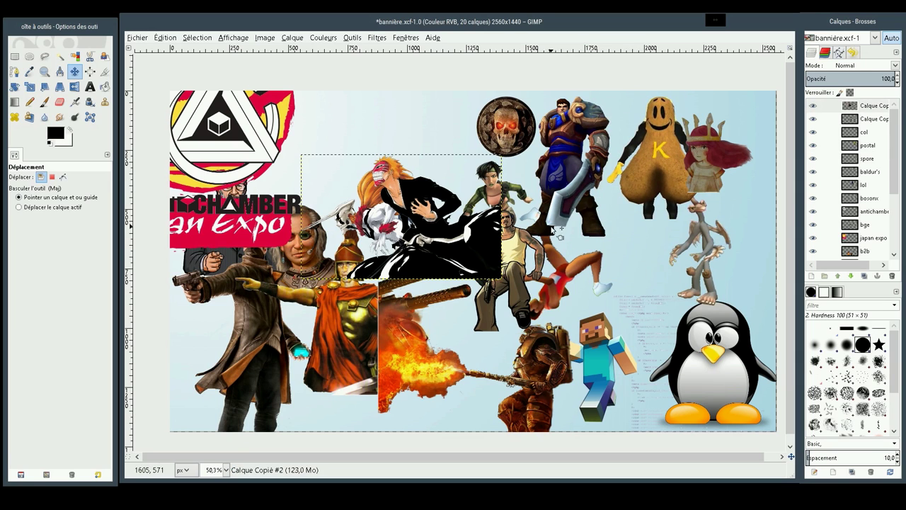
Move the masked character down into the banner's bottom-left corner
mouse_move(454, 261)
left_mouse_down()
mouse_move(421, 170)
mouse_move(406, 173)
left_mouse_up()
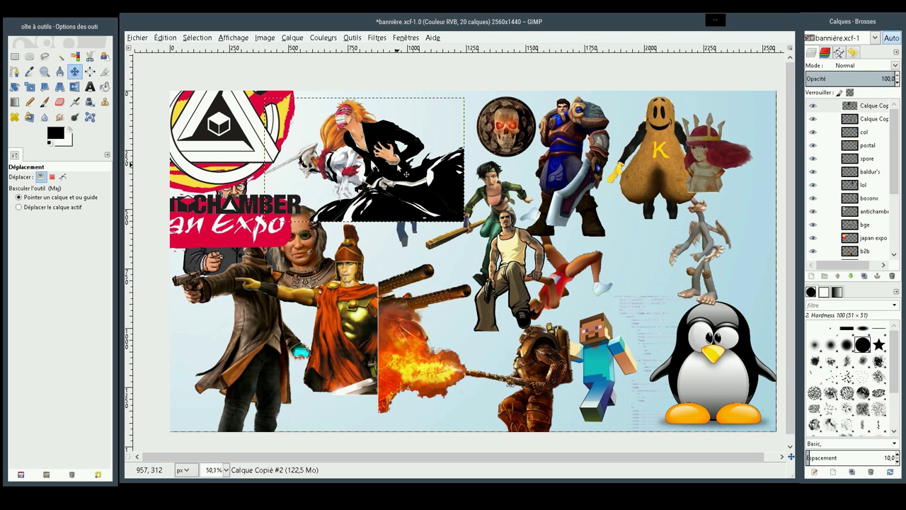
mouse_move(406, 173)
left_mouse_down()
mouse_move(246, 356)
mouse_move(267, 360)
left_mouse_up()
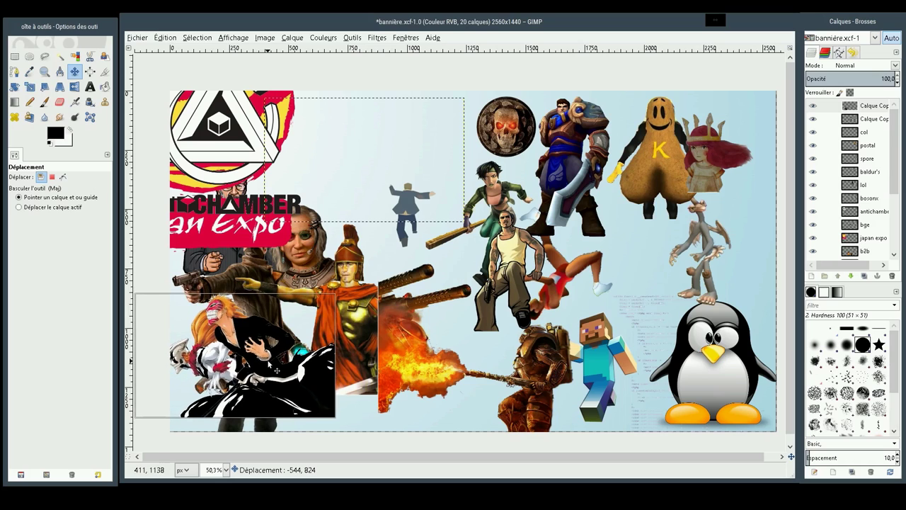
left_click_drag(277, 371, 238, 372)
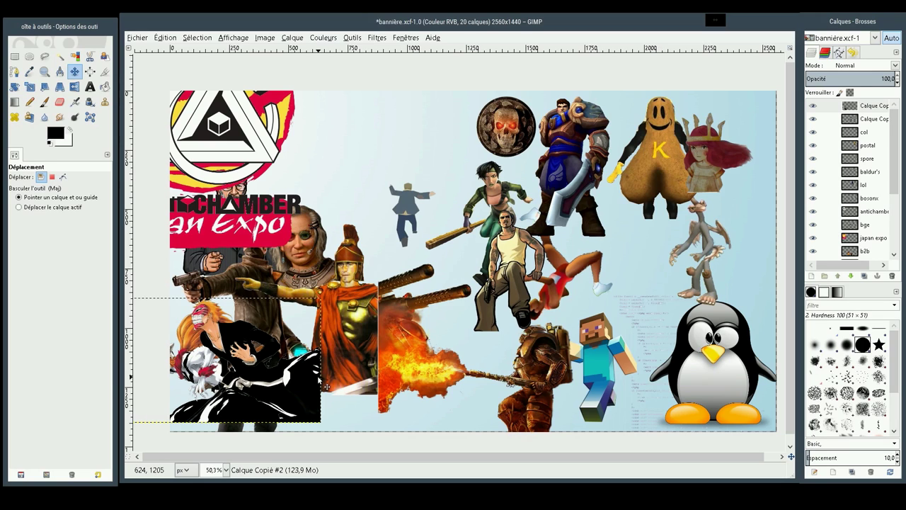
Move the masked character to the top; nudge the crowned girl, K peanut, creature and suited man
mouse_move(247, 373)
left_mouse_down()
mouse_move(419, 367)
mouse_move(361, 325)
mouse_move(396, 311)
mouse_move(396, 334)
left_mouse_up()
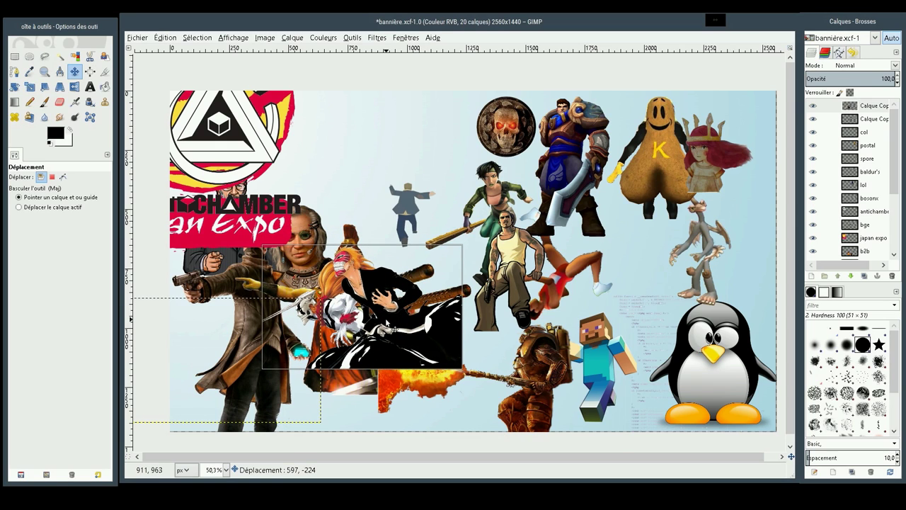
left_click_drag(388, 319, 388, 318)
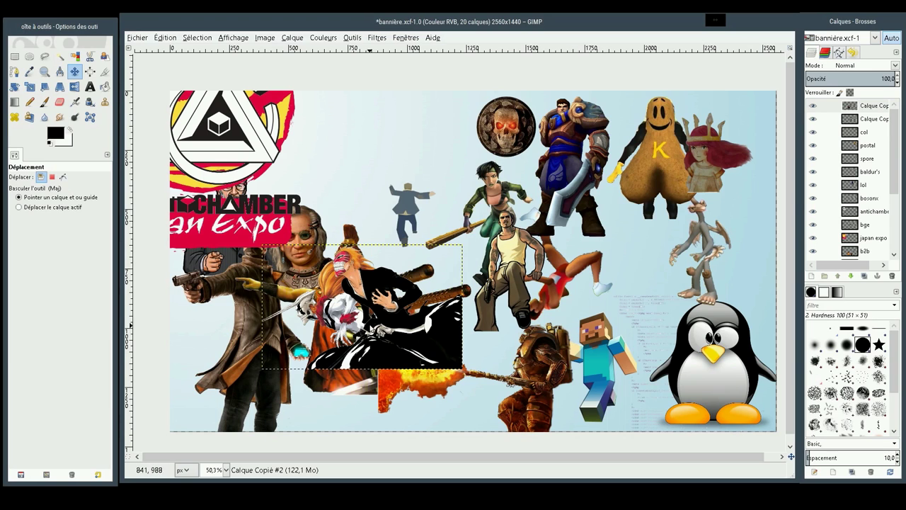
mouse_move(386, 327)
left_mouse_down()
mouse_move(388, 174)
mouse_move(405, 246)
mouse_move(644, 248)
left_mouse_up()
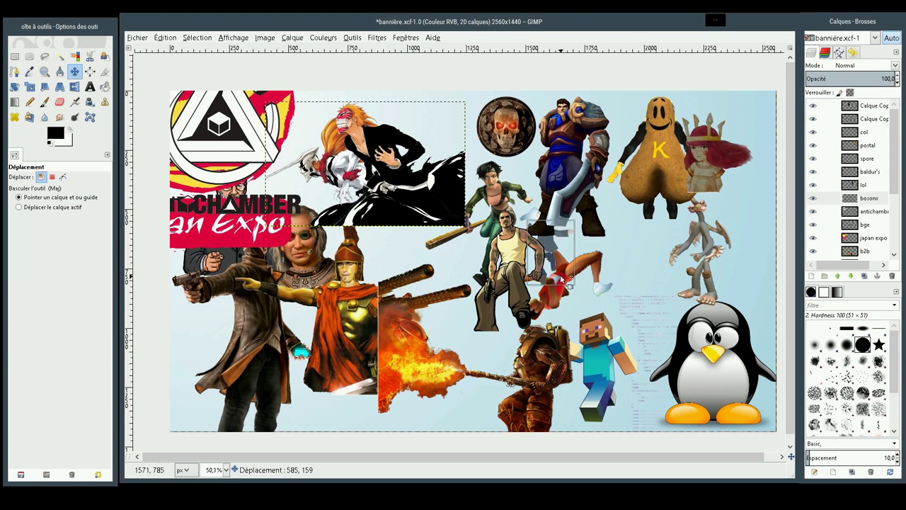
left_click_drag(695, 183, 720, 151)
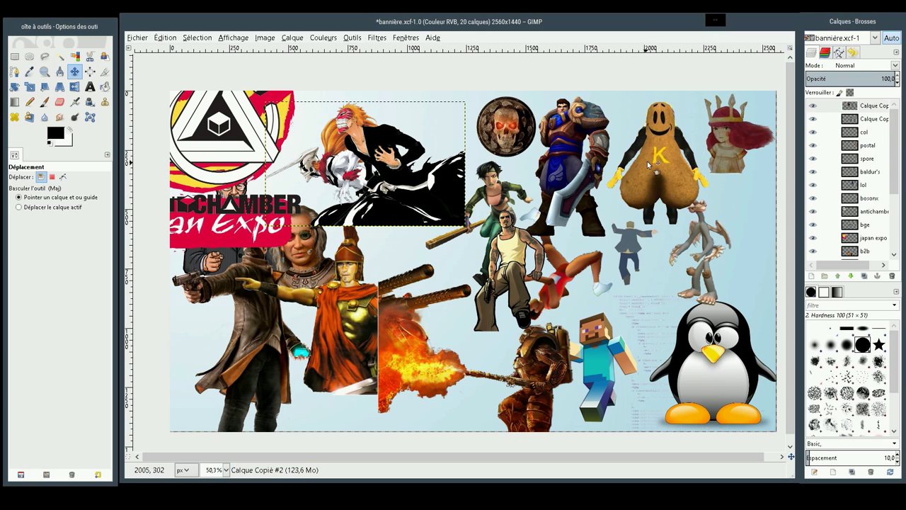
left_click_drag(651, 174, 651, 163)
left_click_drag(679, 234, 749, 246)
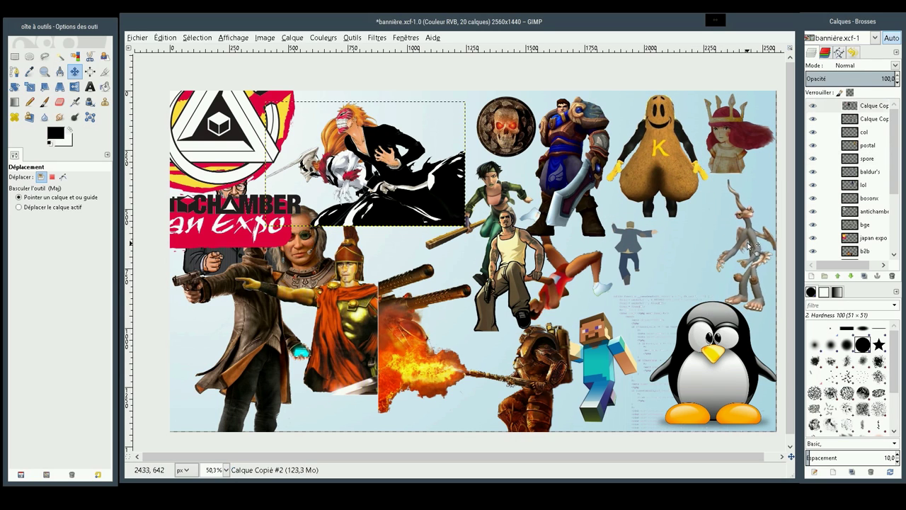
left_click_drag(620, 251, 675, 259)
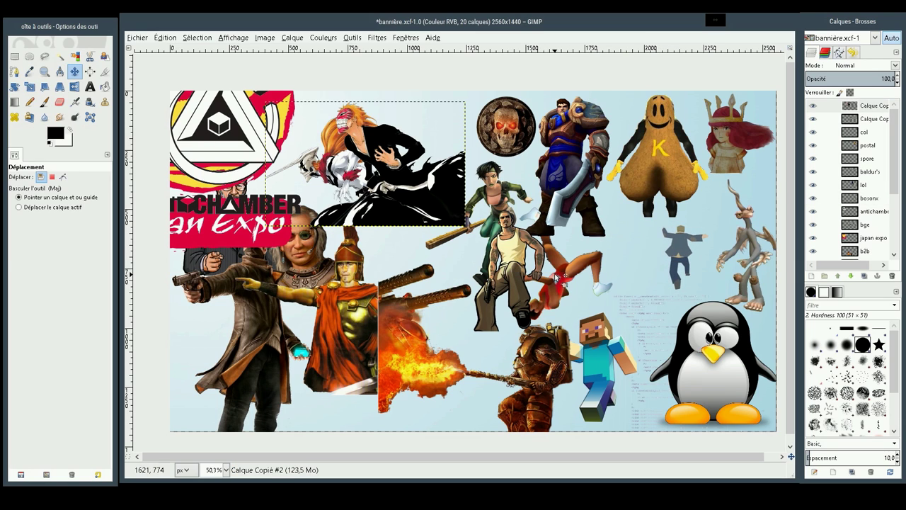
Reposition the tank-top man and the girls, and slide the knight onto the skull medallion
left_click_drag(511, 273, 338, 352)
left_click_drag(550, 301, 497, 283)
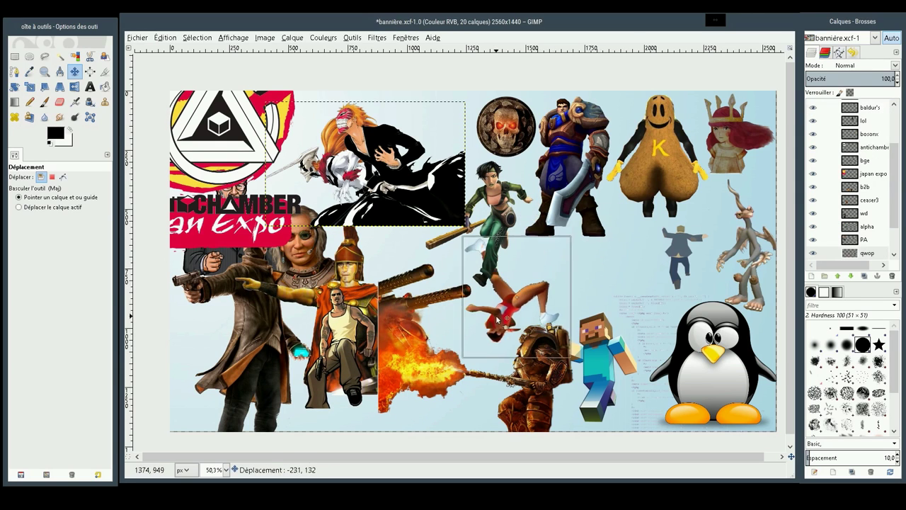
left_click_drag(494, 204, 591, 225)
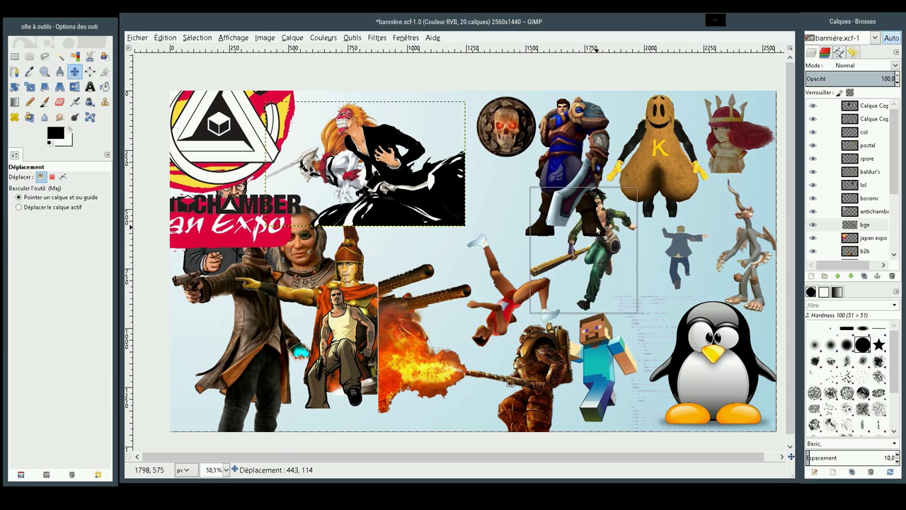
left_click_drag(598, 225, 608, 213)
left_click_drag(557, 174, 521, 170)
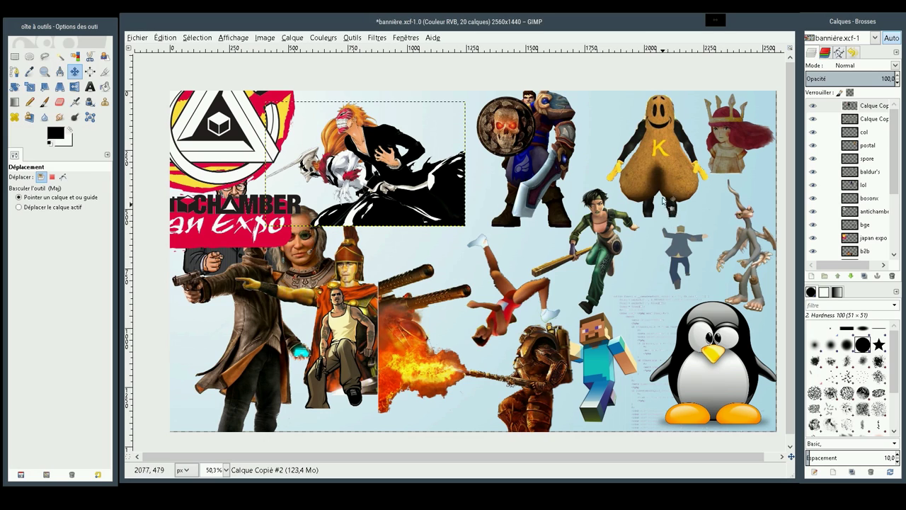
mouse_move(341, 331)
left_mouse_down()
mouse_move(383, 301)
mouse_move(456, 218)
left_mouse_up()
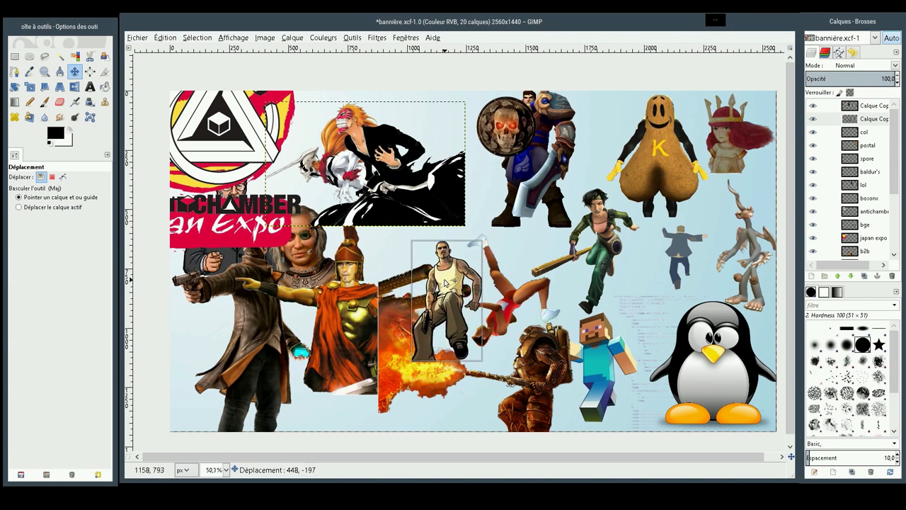
left_click_drag(454, 216, 393, 238)
Place the masked character at the top left, beside the red logo
left_click_drag(394, 185, 617, 178)
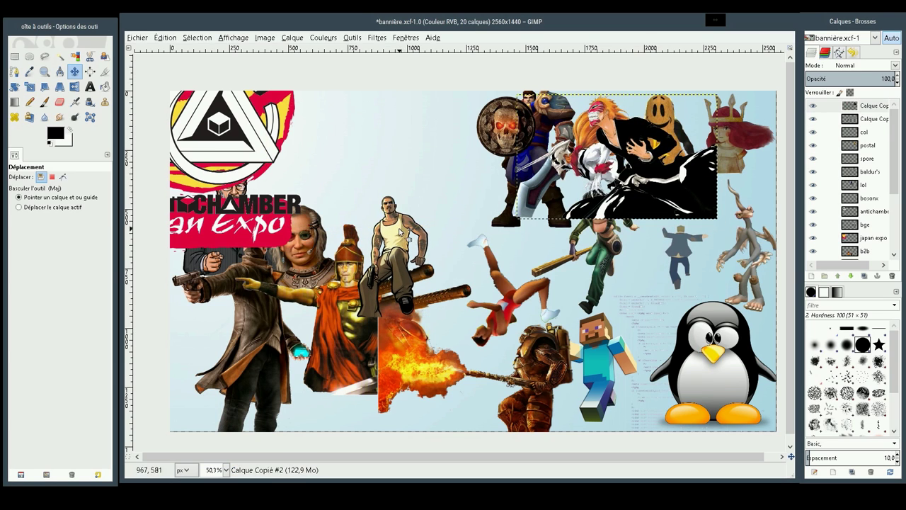
left_click_drag(400, 232, 400, 236)
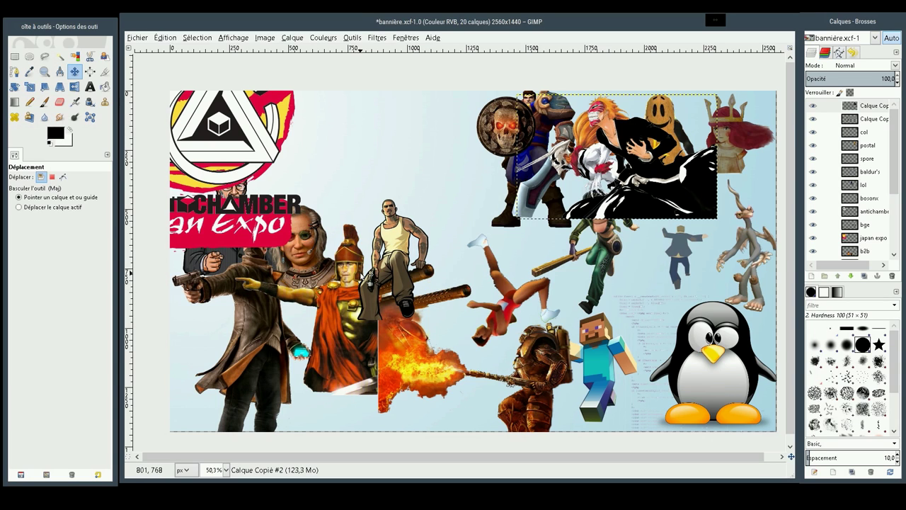
mouse_move(616, 168)
left_mouse_down()
mouse_move(366, 158)
mouse_move(371, 170)
left_mouse_up()
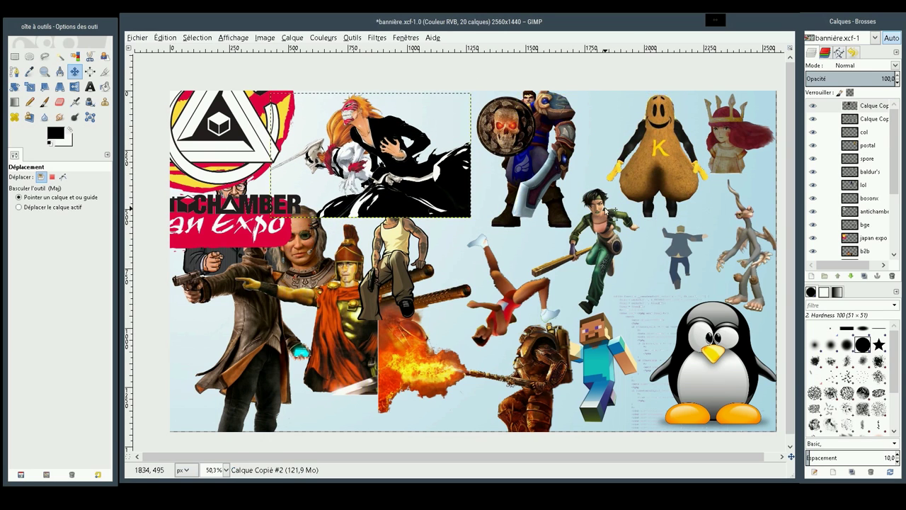
Rename the top layer to 'sa'
left_click(871, 118)
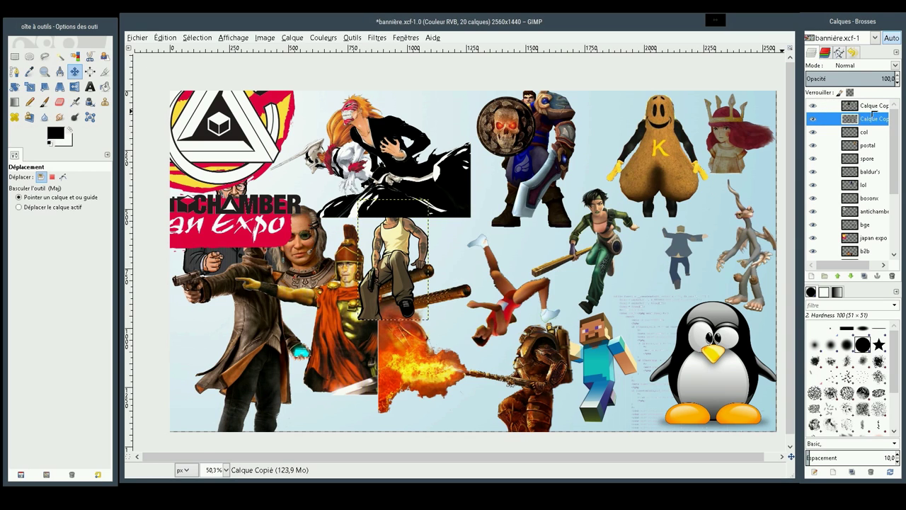
left_click(871, 105)
double_click(870, 109)
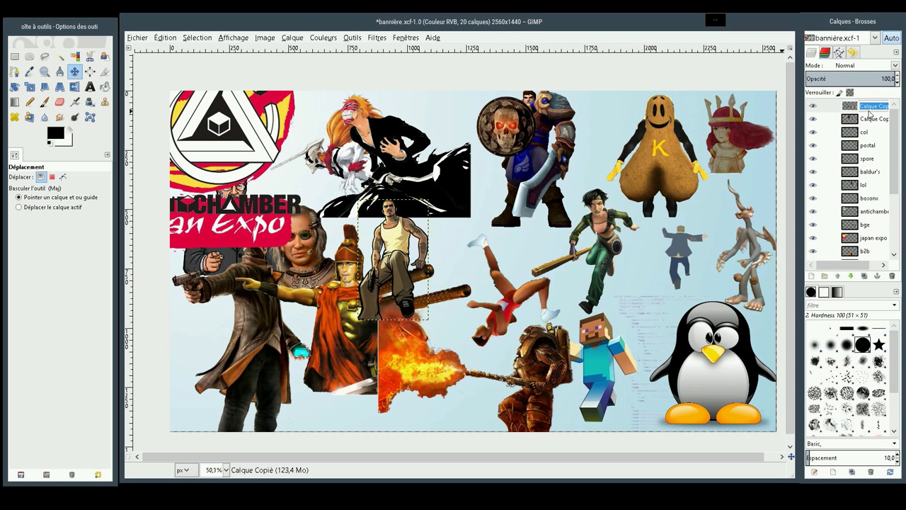
type("sa")
left_click(872, 120)
left_click(868, 108)
type("sa")
key("Return")
Rename the Calque Copié #2 layer to 'Bleach'
left_click(874, 119)
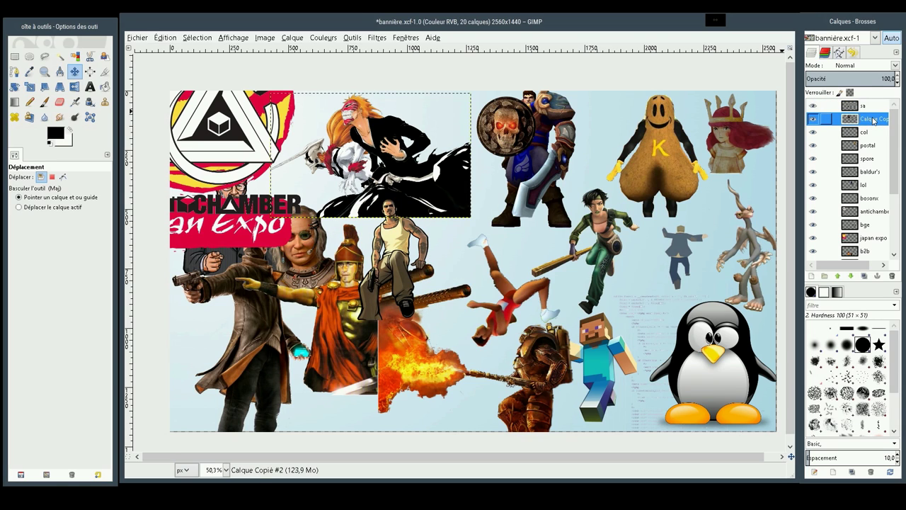
double_click(874, 120)
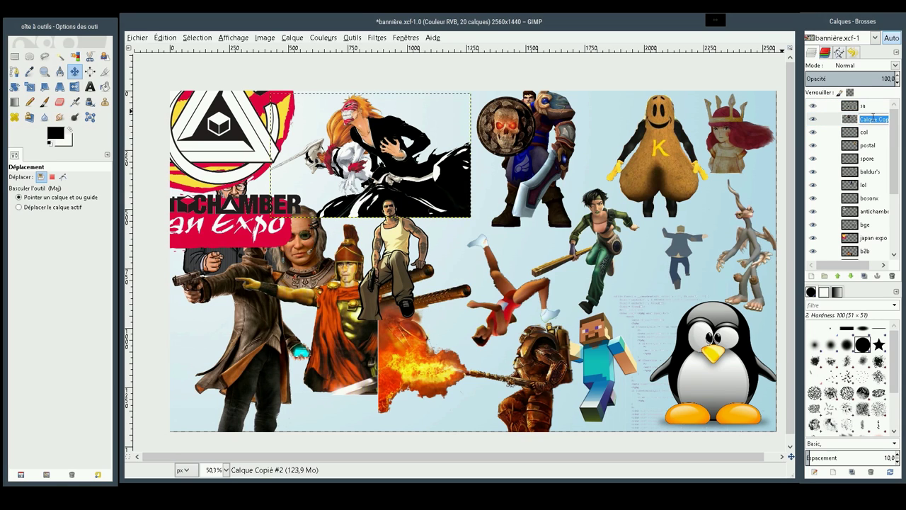
type("Bleach")
key("Return")
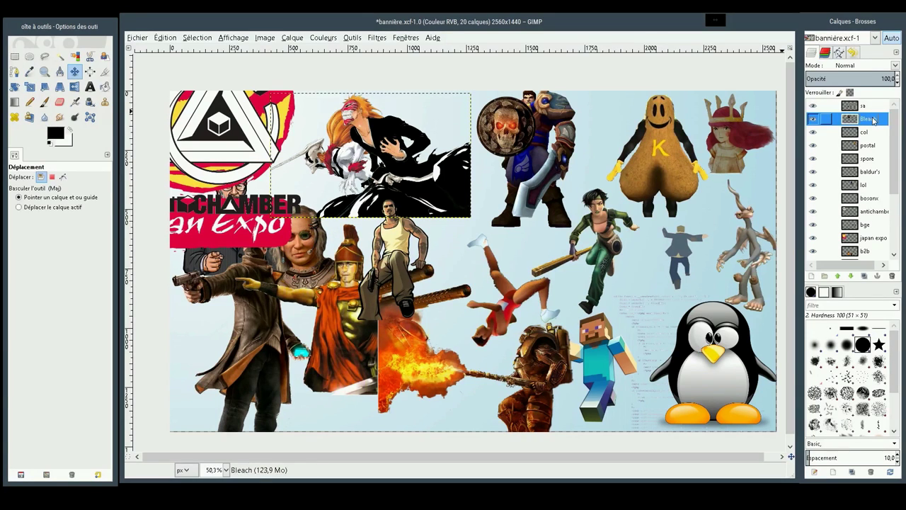
left_click_drag(895, 164, 898, 227)
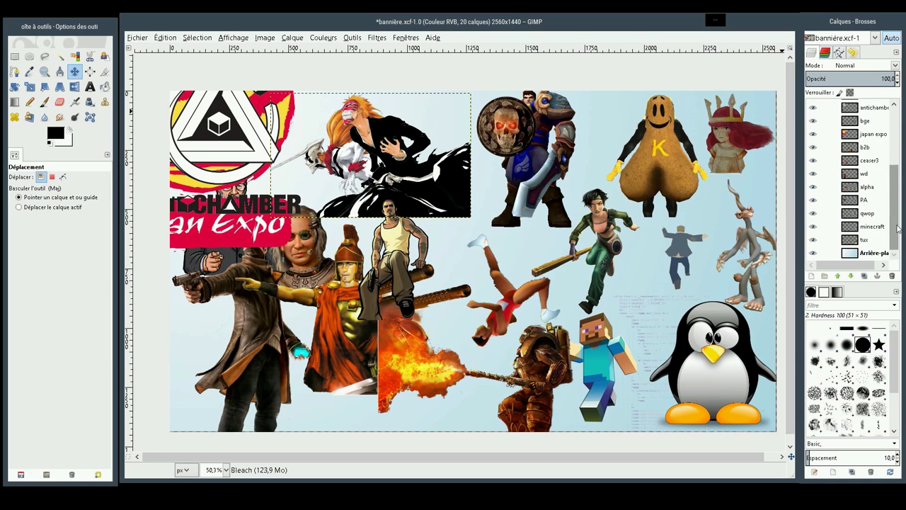
Save bannière.xcf, then export the image as bannière.png
left_click(137, 37)
mouse_move(170, 107)
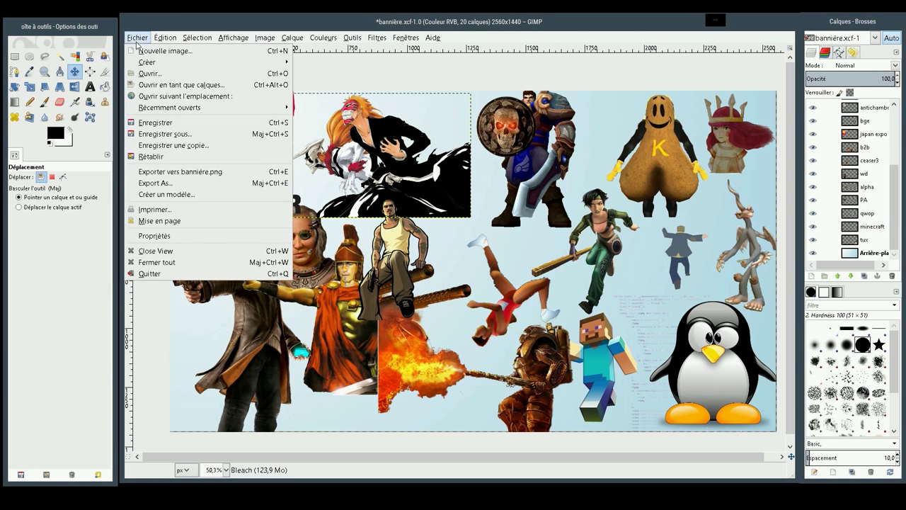
left_click(182, 122)
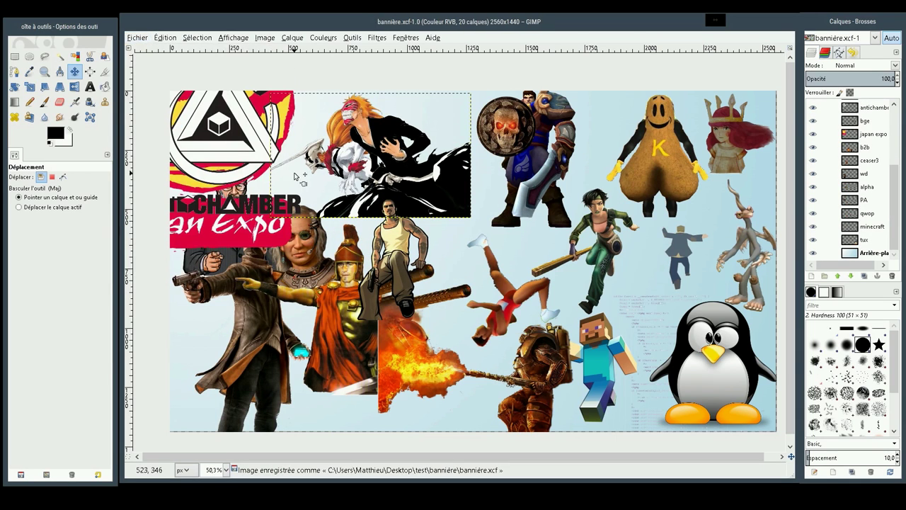
left_click(135, 39)
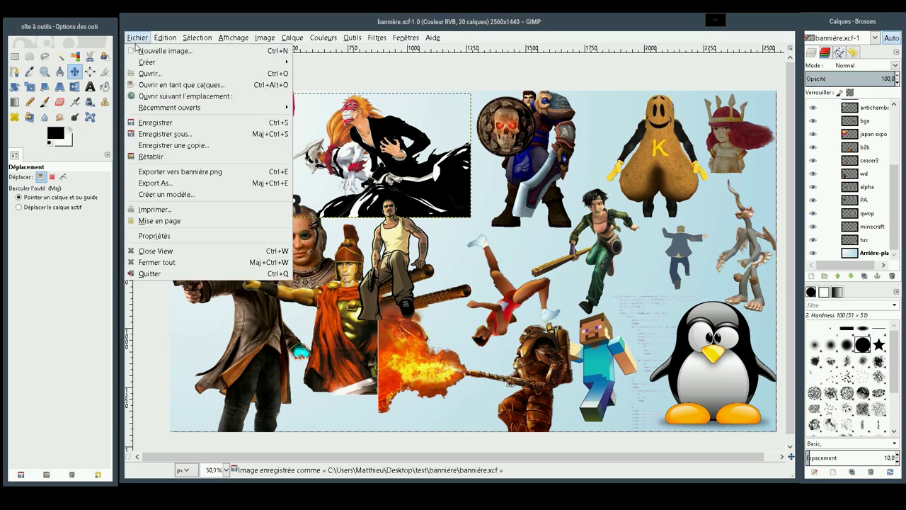
left_click(201, 172)
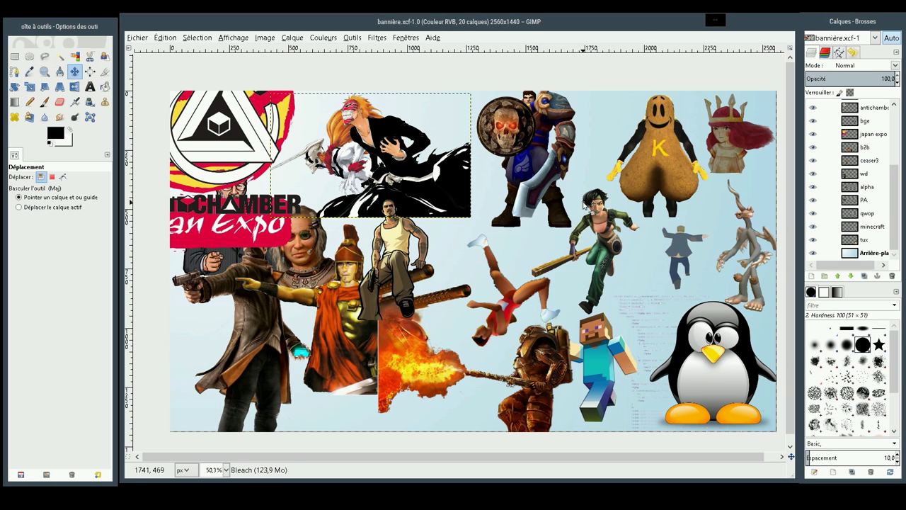
Turn off the eye icon of every layer above Arrière-plan
left_click(869, 255)
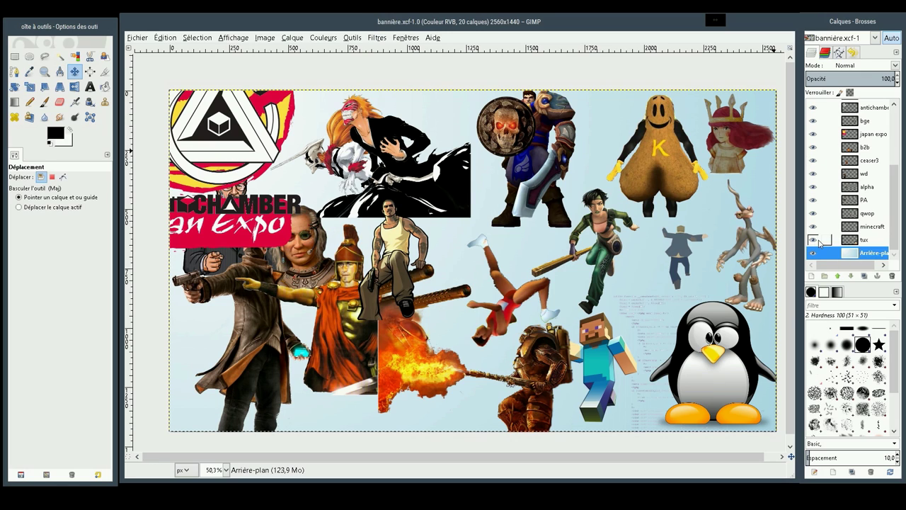
left_click_drag(812, 239, 813, 107)
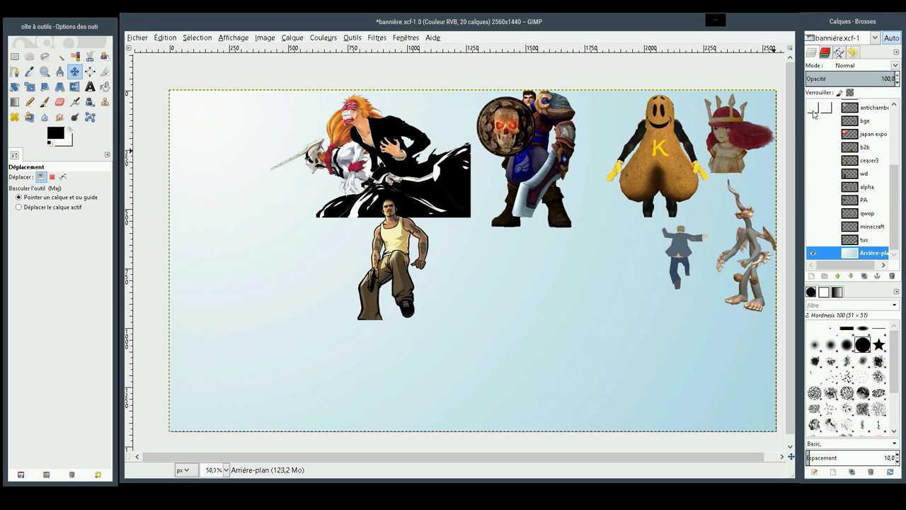
left_click_drag(895, 199, 896, 142)
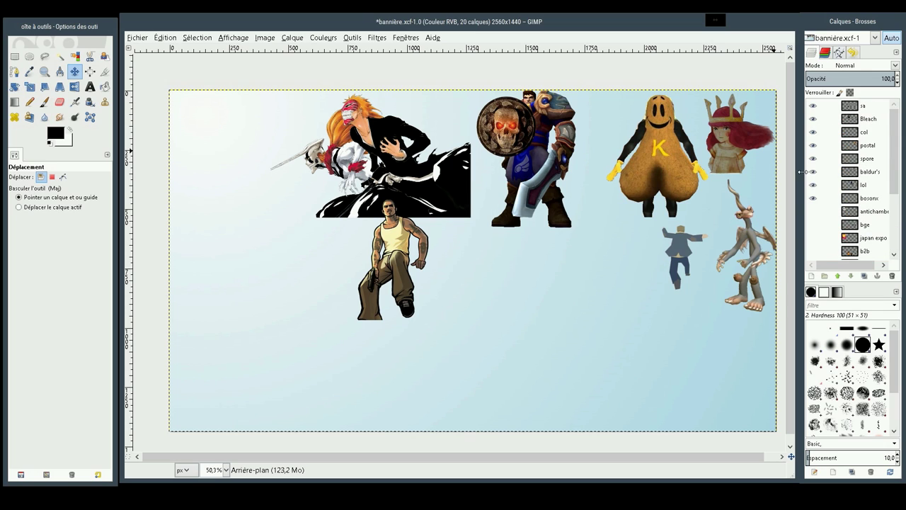
left_click_drag(813, 199, 812, 106)
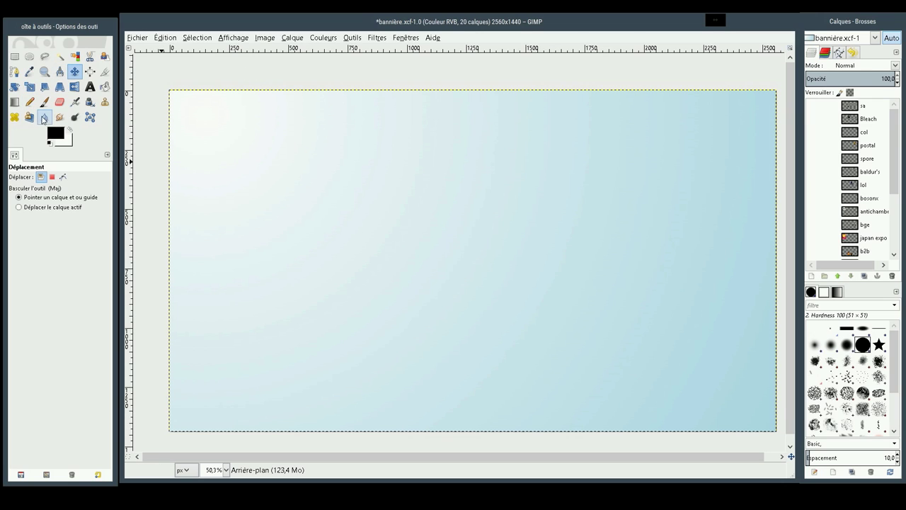
Choose the Gradient tool with a Radial shape
left_click(20, 102)
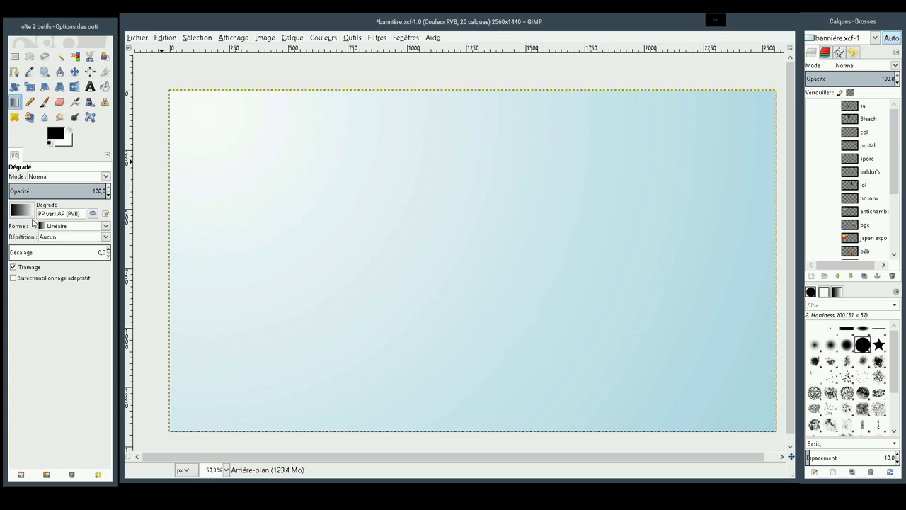
left_click(40, 226)
left_click(55, 265)
Set foreground white and background addbe6, then draw the gradient from the top-left across the canvas
left_click(69, 130)
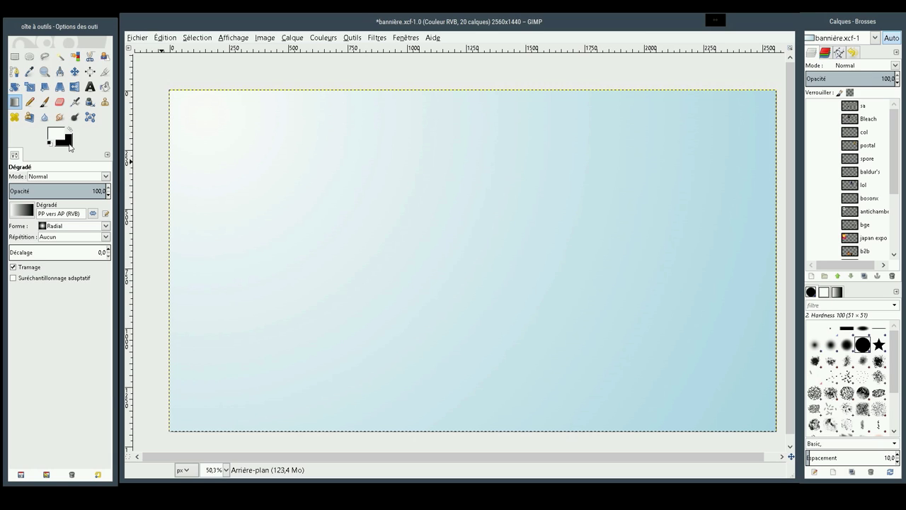
left_click(50, 142)
left_click(460, 296)
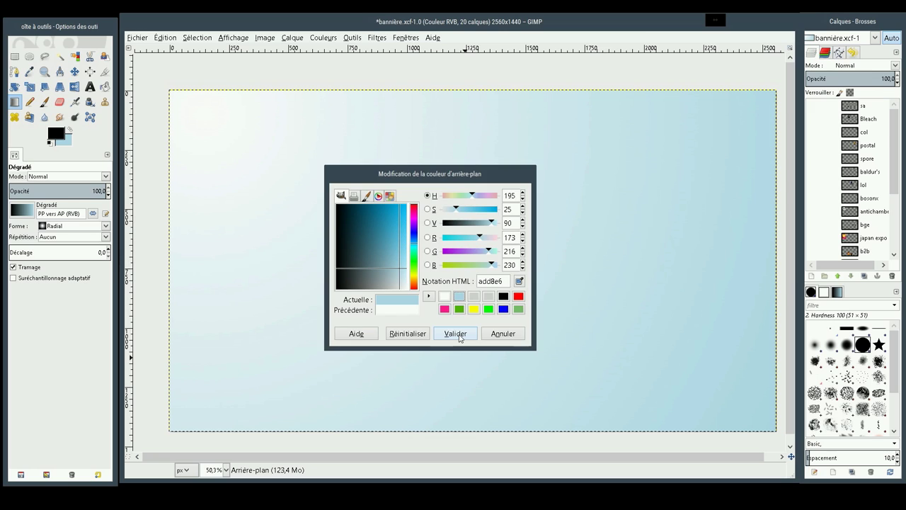
left_click(459, 334)
left_click(56, 133)
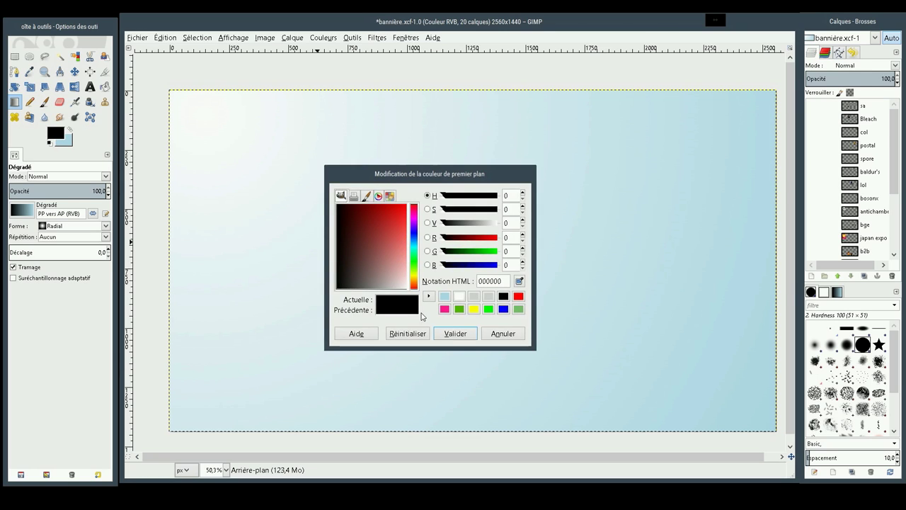
left_click(459, 297)
left_click(458, 336)
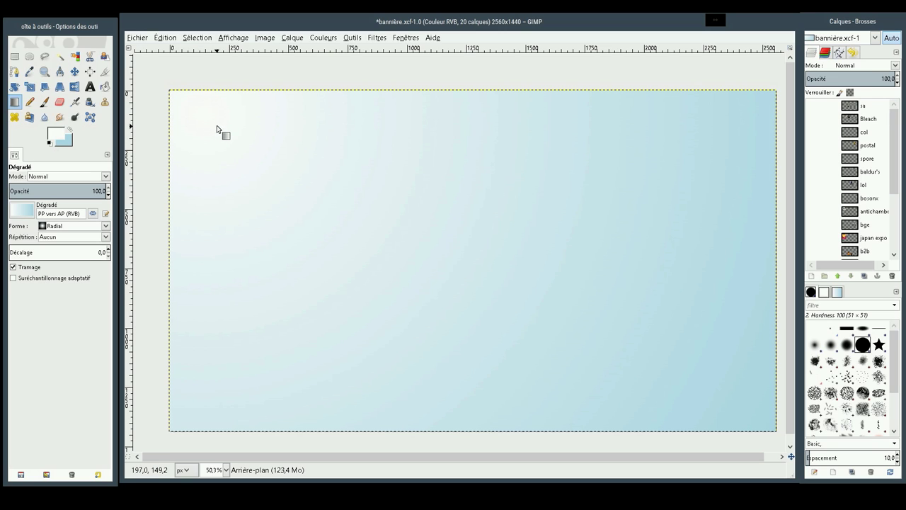
mouse_move(217, 126)
left_mouse_down()
mouse_move(785, 433)
mouse_move(777, 432)
left_mouse_up()
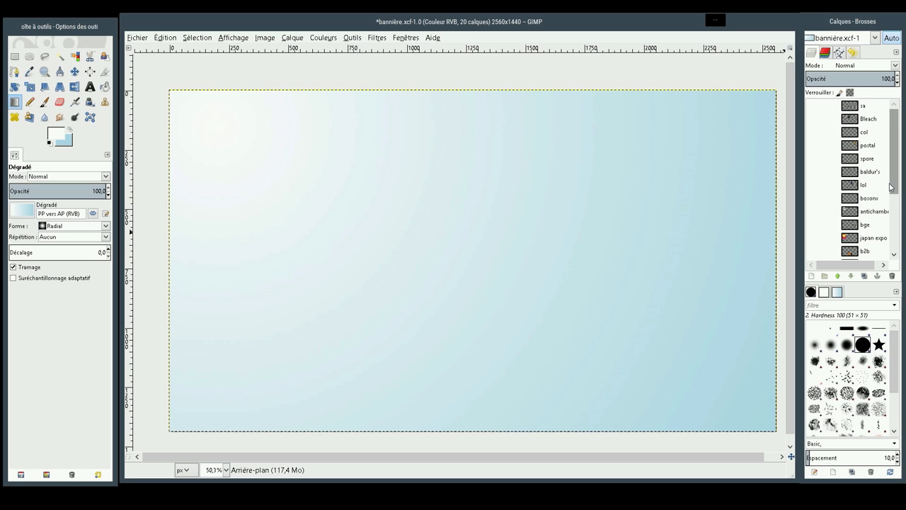
Make the tux, qwop, minecraft, alpha, wd, ceaser3, b2b, japan expo, bge and antichambre layers visible
left_click_drag(894, 179, 895, 238)
left_click(813, 240)
left_click(813, 213)
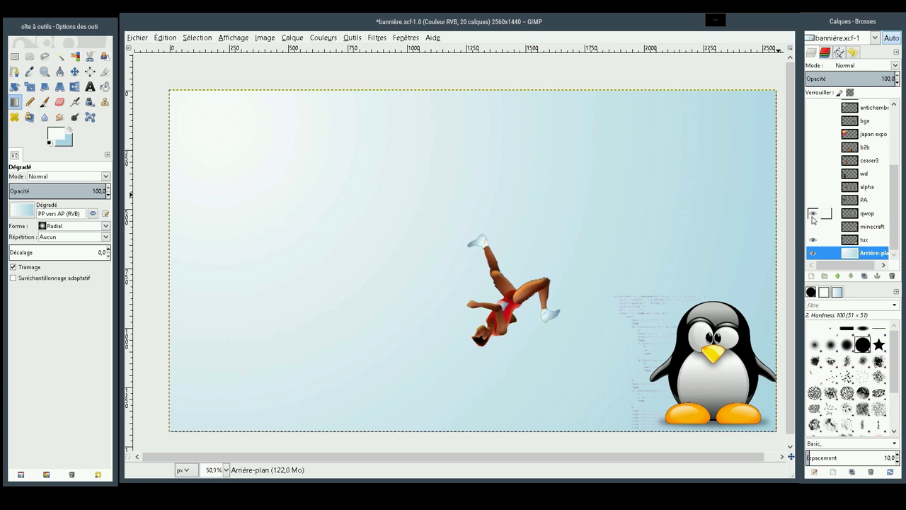
left_click(813, 226)
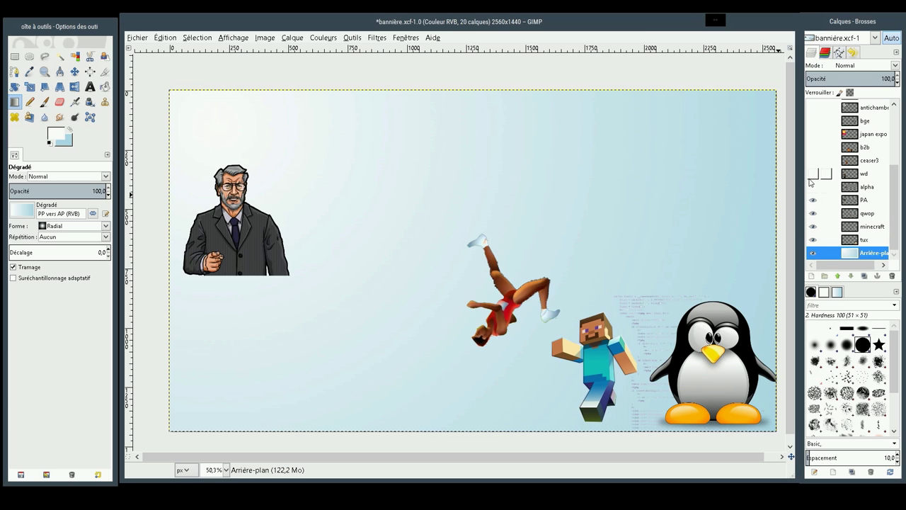
left_click(812, 173)
left_click(813, 174)
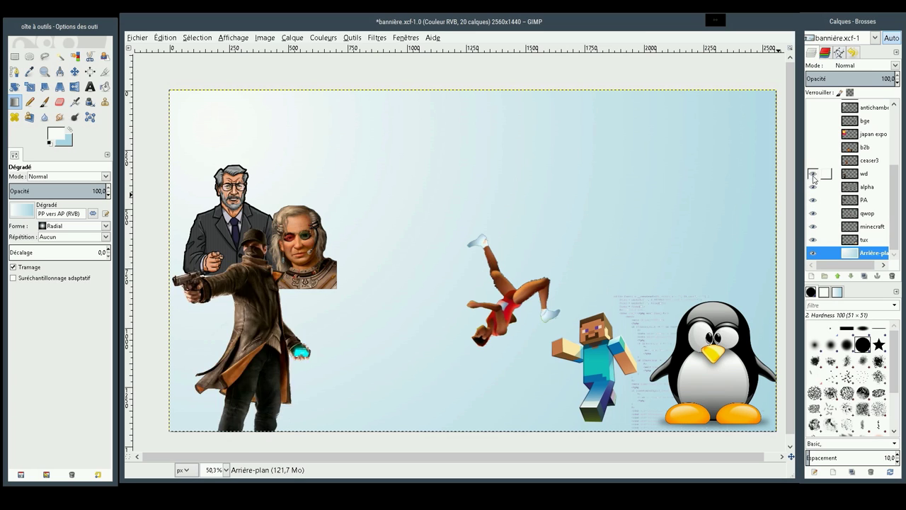
left_click(813, 160)
left_click(813, 134)
left_click(813, 107)
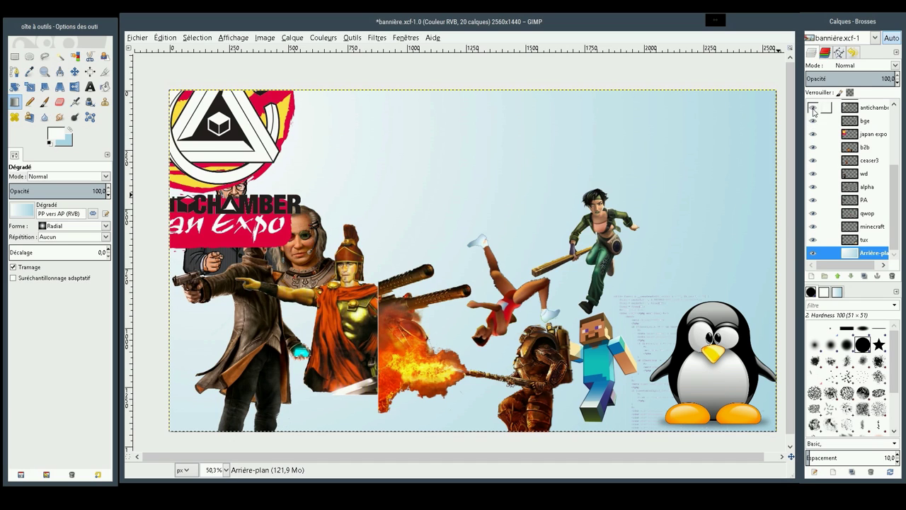
Show the bosonx, lol, baldur's, spore, postal, col and Bleach layers, then save bannière.xcf
scroll(864, 152, "up", 2)
scroll(871, 150, "up", 2)
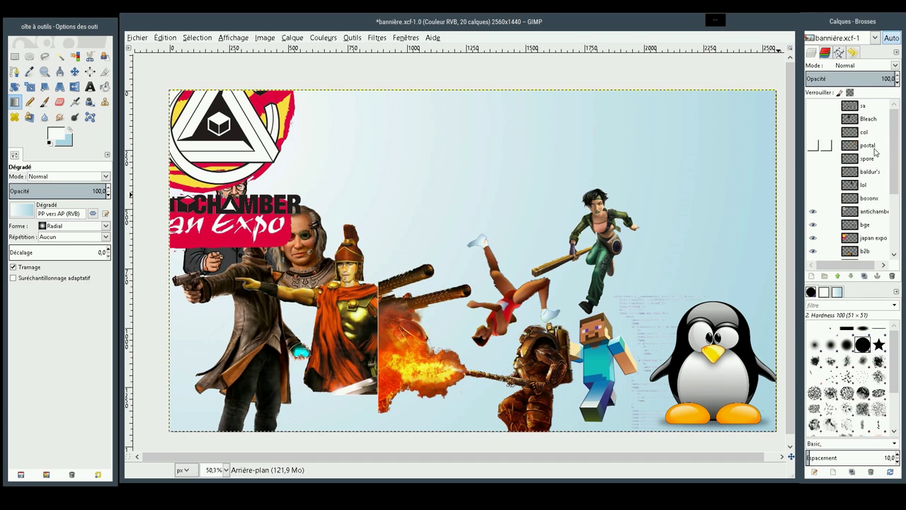
left_click(813, 198)
left_click(812, 172)
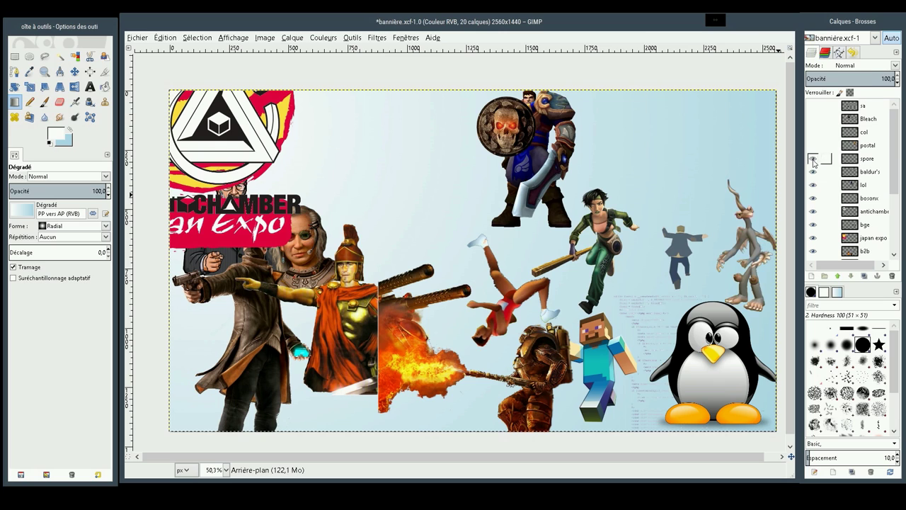
left_click(813, 145)
left_click(813, 118)
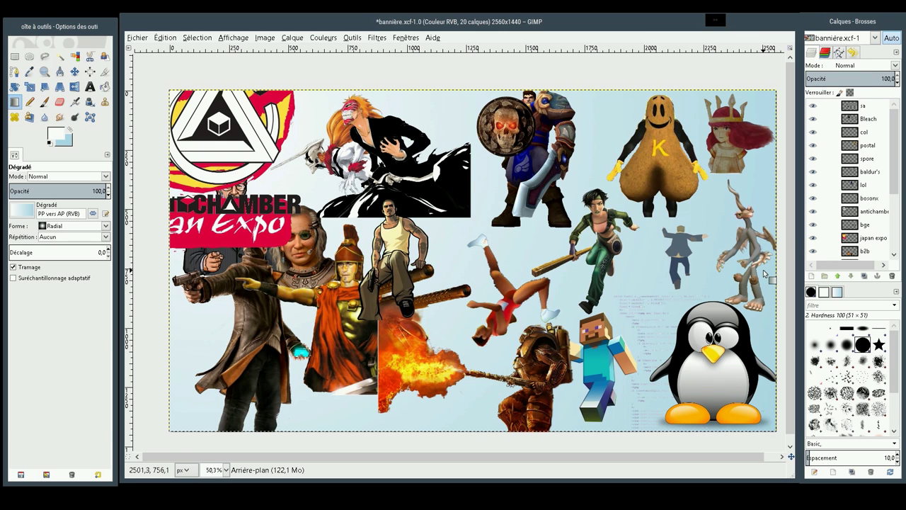
key("ctrl+s")
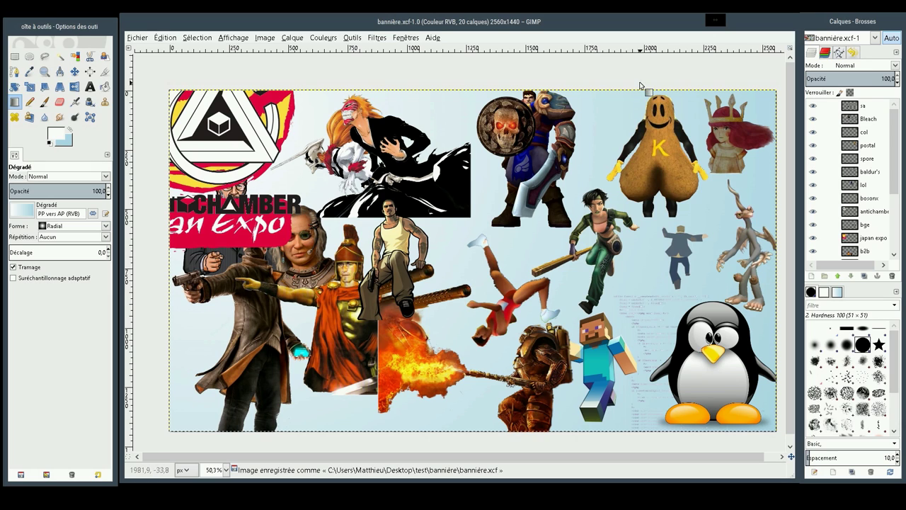